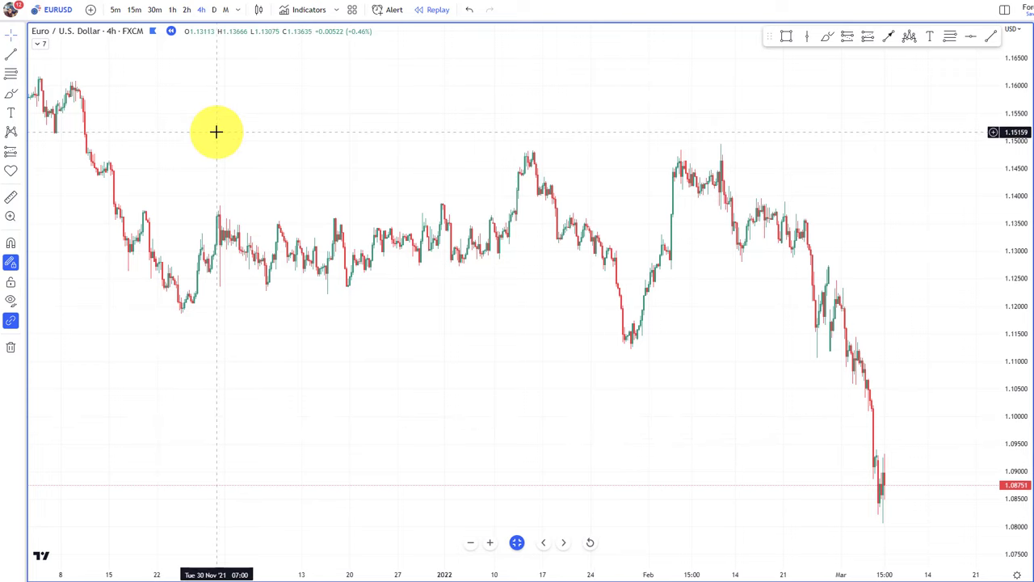
- Draw an arrow above the downtrend from 4 June 2021 to 11 March 2022, and delete the arrow
{"action": "scroll", "coordinate": [260, 157], "scroll_direction": "down", "scroll_amount": 8}
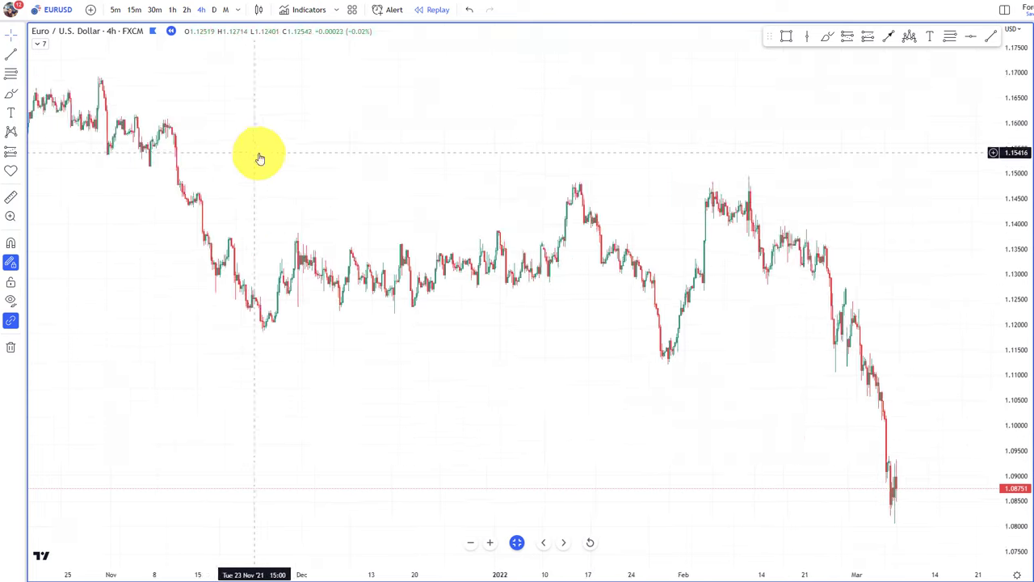
{"action": "left_click", "coordinate": [886, 37]}
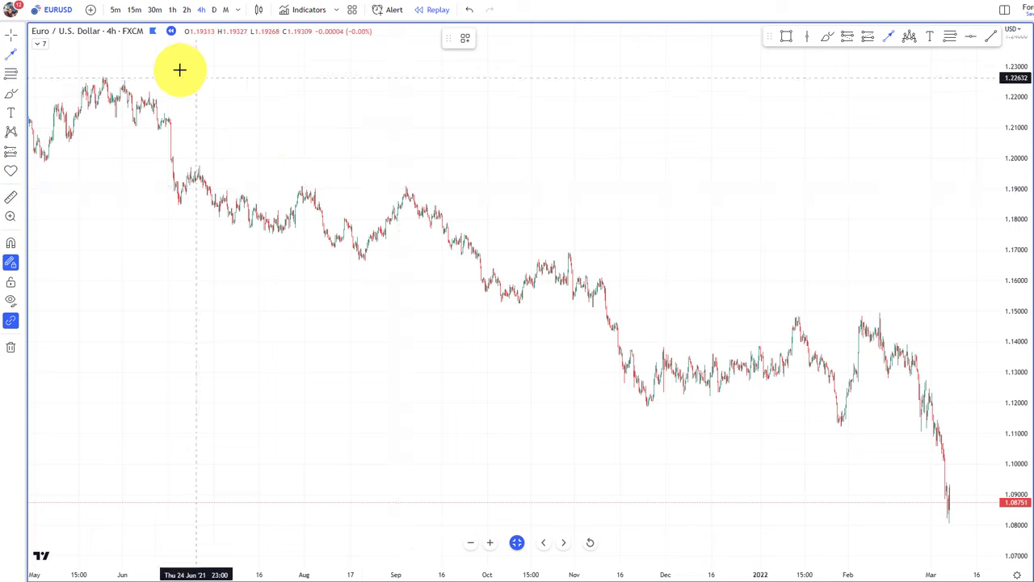
{"action": "left_click", "coordinate": [137, 53]}
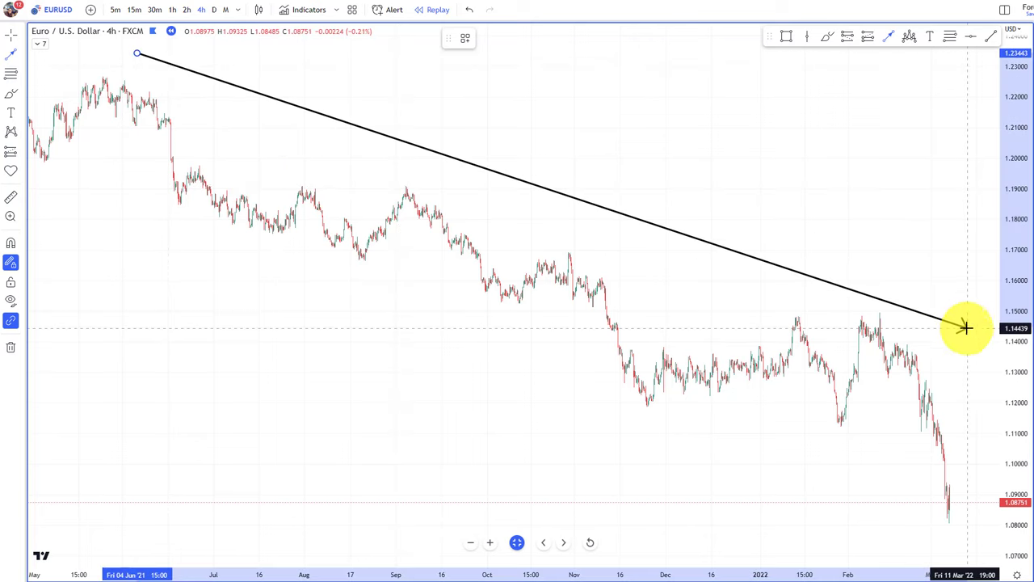
{"action": "left_click", "coordinate": [967, 327]}
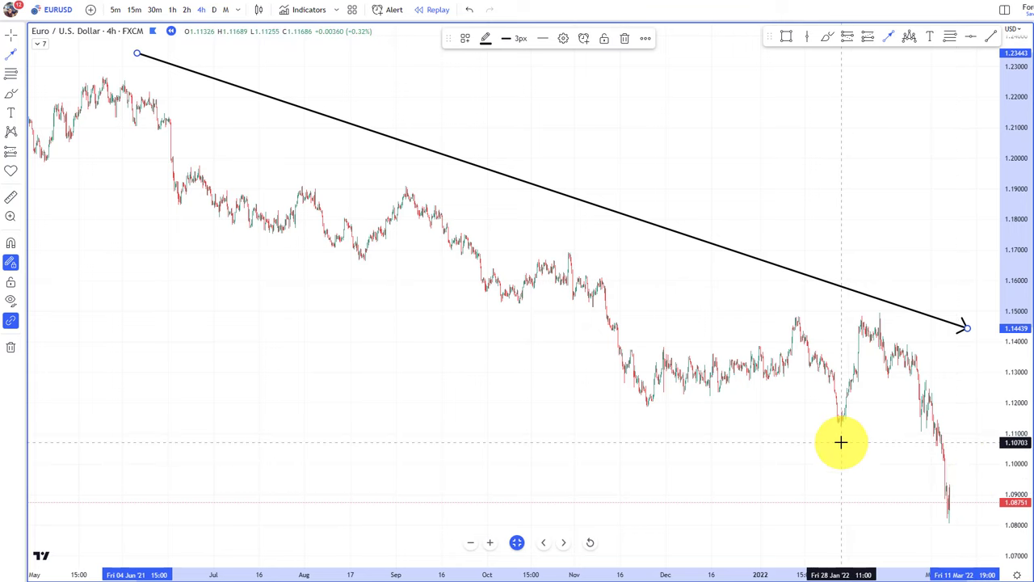
{"action": "scroll", "coordinate": [840, 442], "scroll_direction": "up", "scroll_amount": 5}
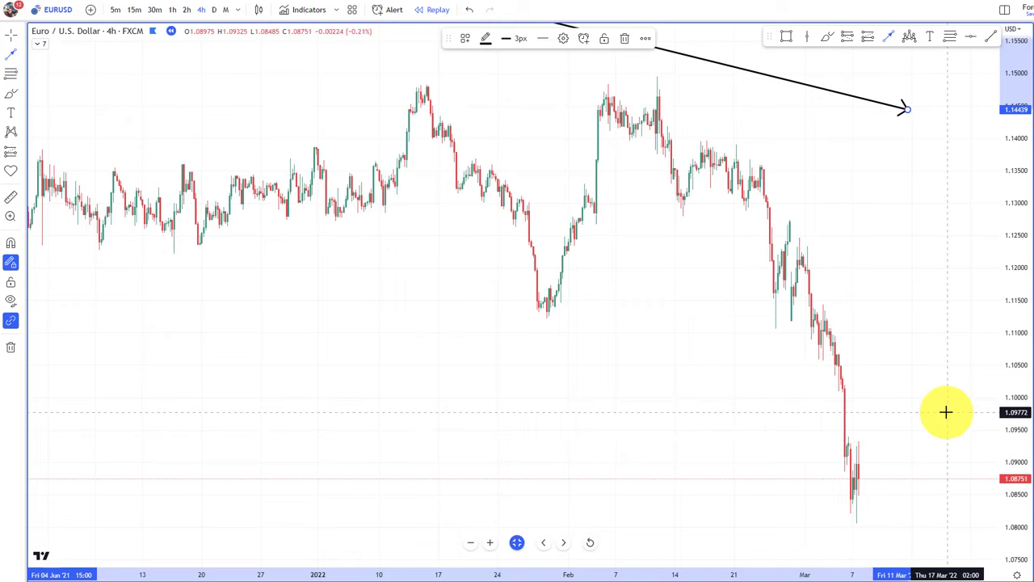
{"action": "key", "text": "Delete"}
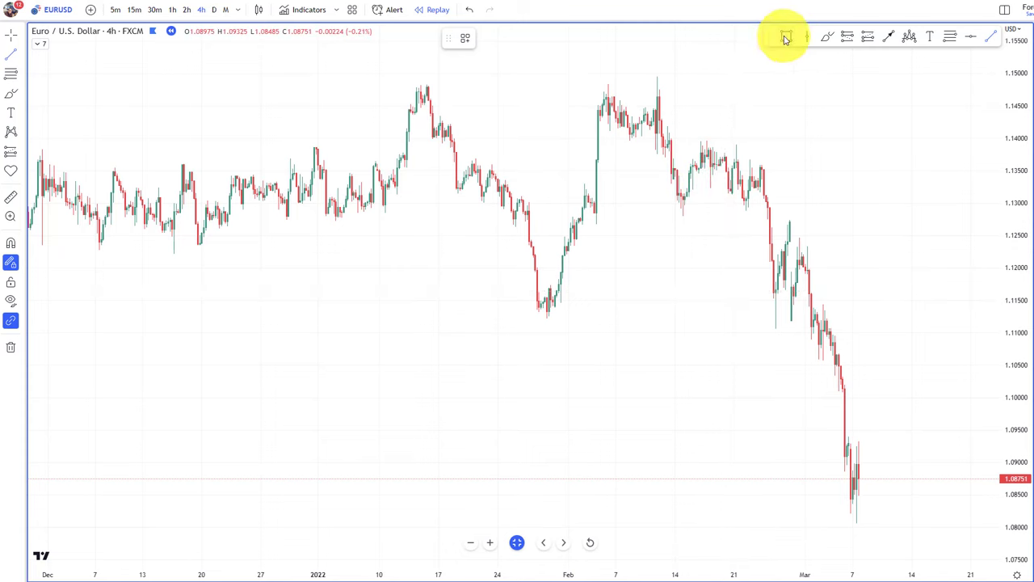
- Brush a V from the mid-January high to the late-January low and up to the February high, and remove the drawing
{"action": "left_click", "coordinate": [826, 37]}
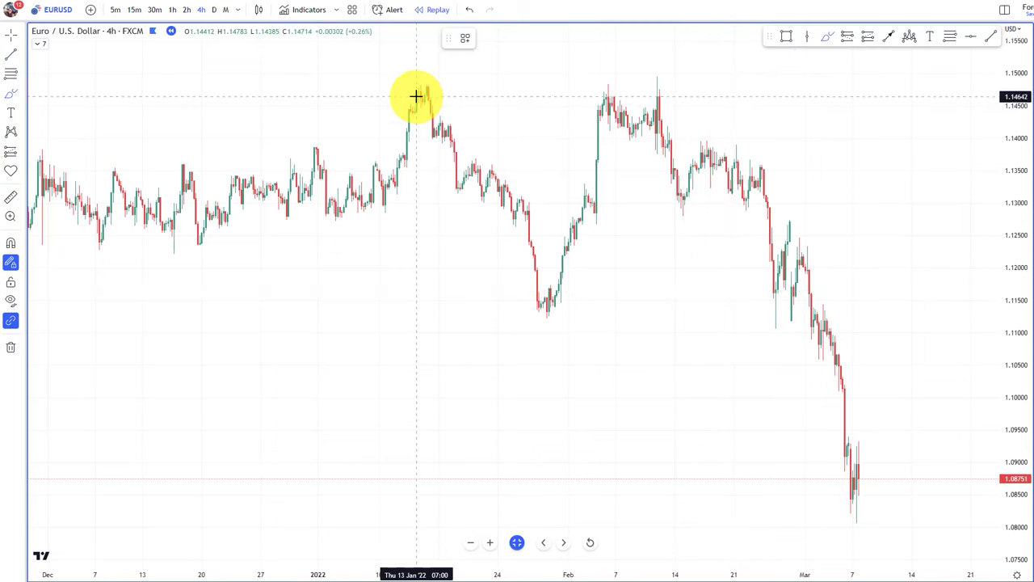
{"action": "mouse_move", "coordinate": [417, 94]}
{"action": "left_mouse_down"}
{"action": "mouse_move", "coordinate": [455, 138]}
{"action": "mouse_move", "coordinate": [542, 312]}
{"action": "mouse_move", "coordinate": [629, 90]}
{"action": "left_mouse_up"}
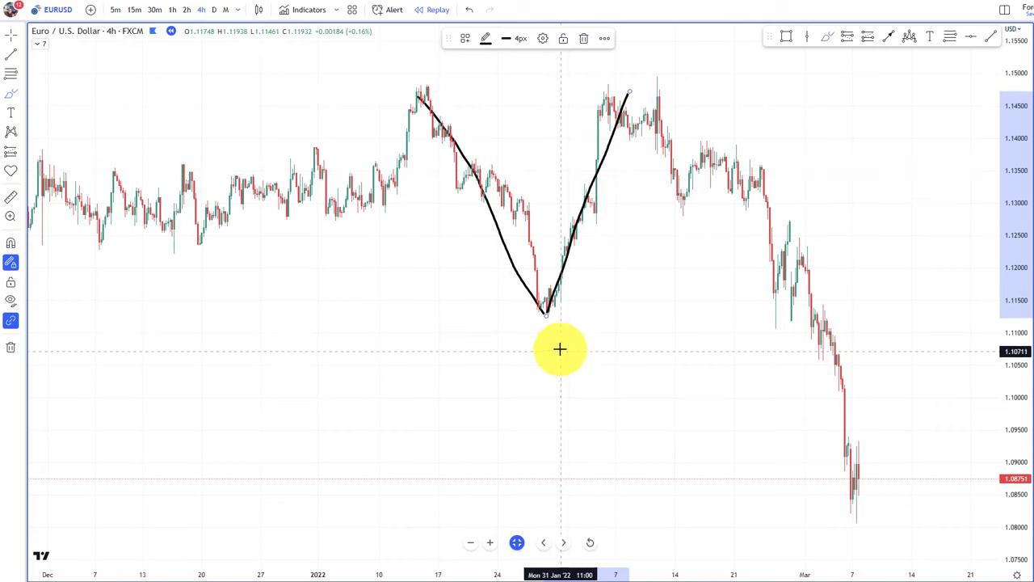
{"action": "right_click", "coordinate": [538, 154]}
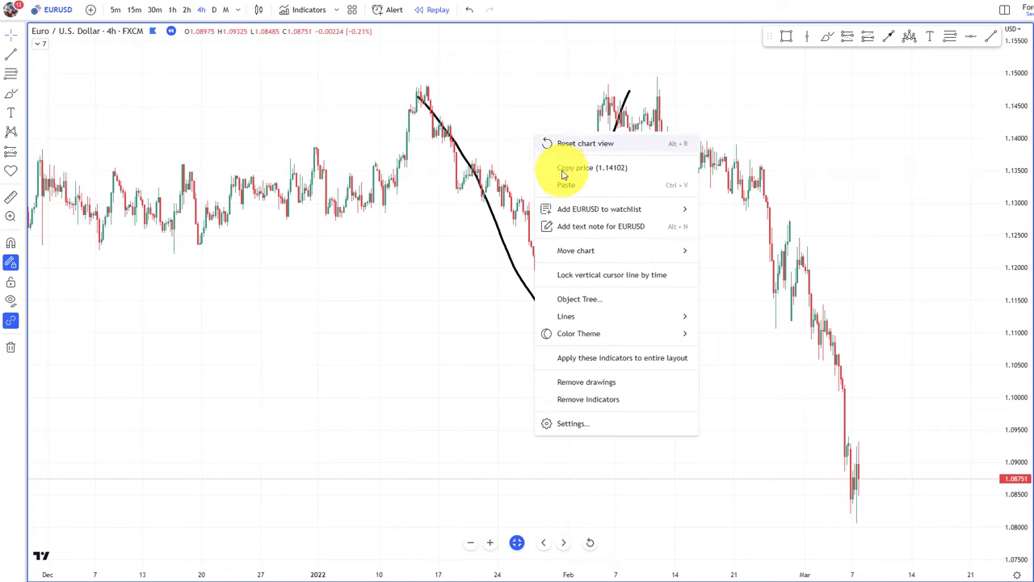
{"action": "left_click", "coordinate": [572, 376]}
- Mark the late-January low with a rectangle from about 1.11650 to 1.11076 and extend a horizontal trend line forward from it at 1.11226
{"action": "left_click", "coordinate": [789, 40]}
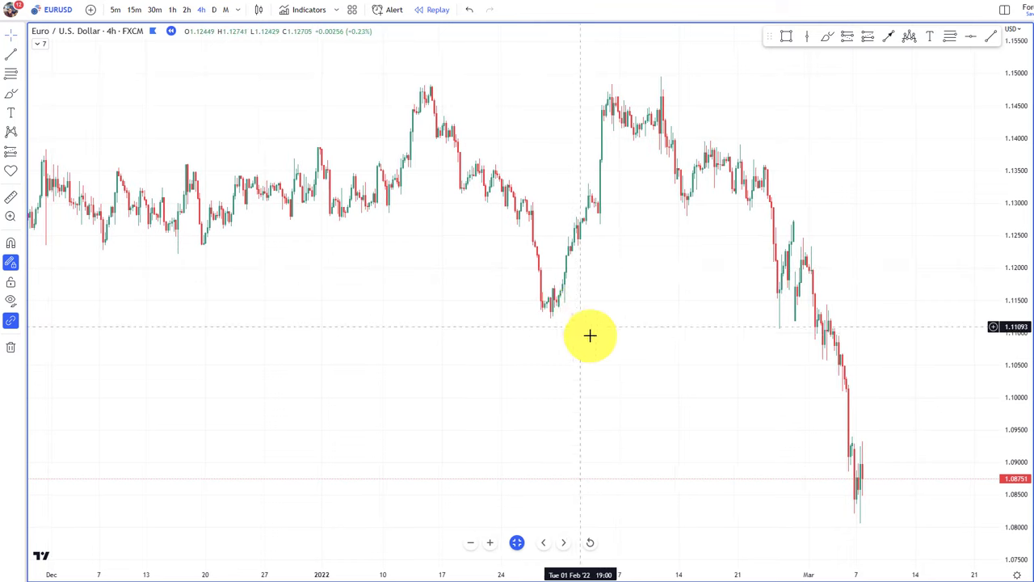
{"action": "left_click_drag", "start_coordinate": [529, 290], "coordinate": [580, 328]}
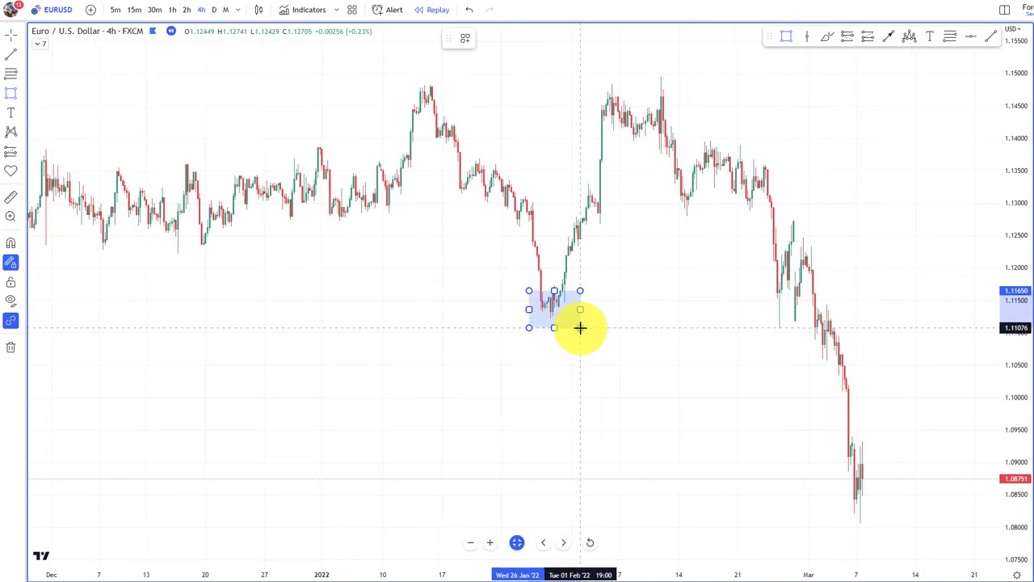
{"action": "left_click", "coordinate": [989, 37]}
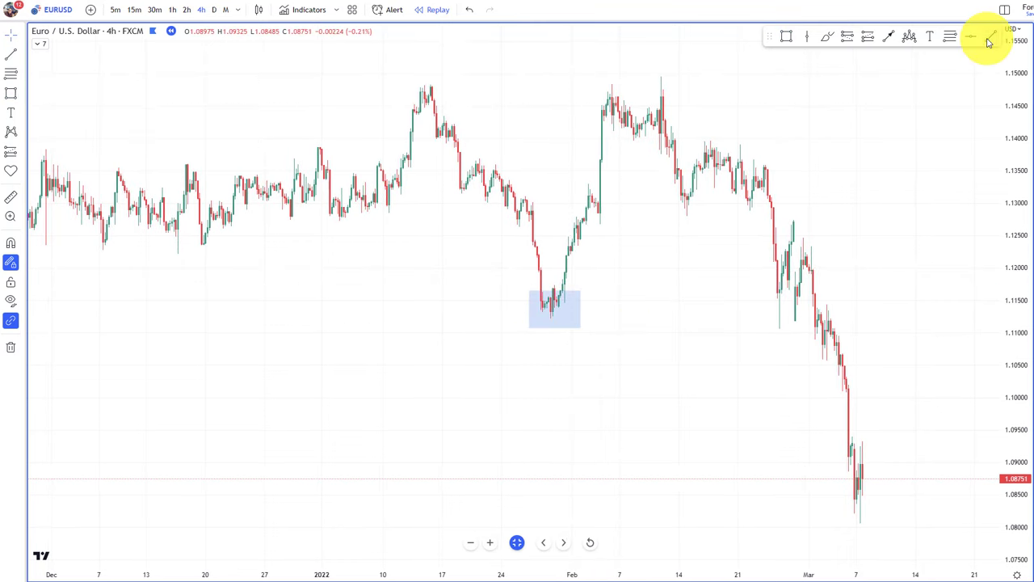
{"action": "left_click", "coordinate": [542, 318]}
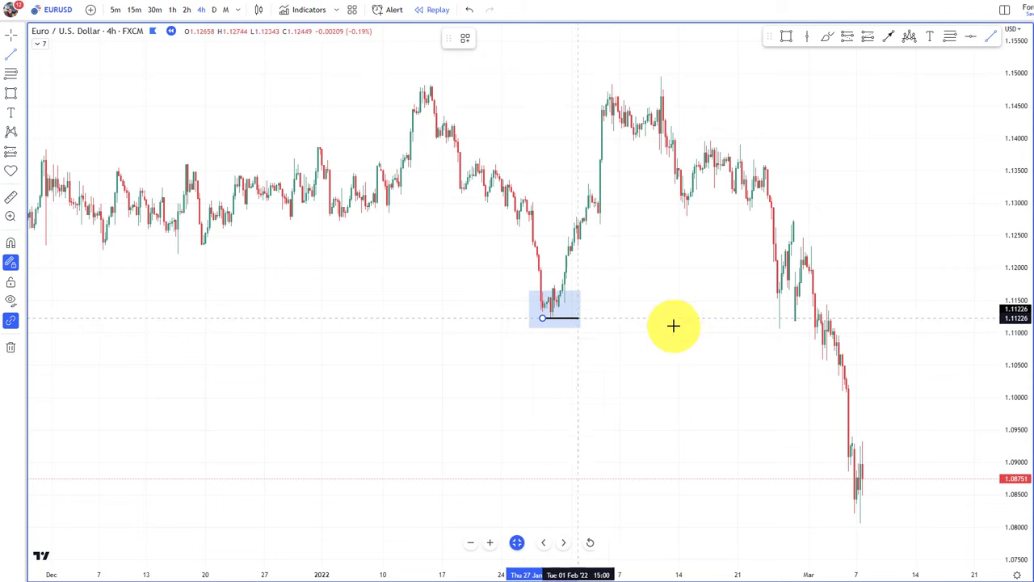
{"action": "left_click", "coordinate": [970, 317]}
- Circle the 24 February touch of the support line with the brush, and delete the circle
{"action": "left_click_drag", "start_coordinate": [907, 272], "coordinate": [851, 278]}
{"action": "mouse_move", "coordinate": [721, 305]}
{"action": "left_mouse_down"}
{"action": "mouse_move", "coordinate": [741, 312]}
{"action": "mouse_move", "coordinate": [738, 332]}
{"action": "mouse_move", "coordinate": [722, 317]}
{"action": "left_mouse_up"}
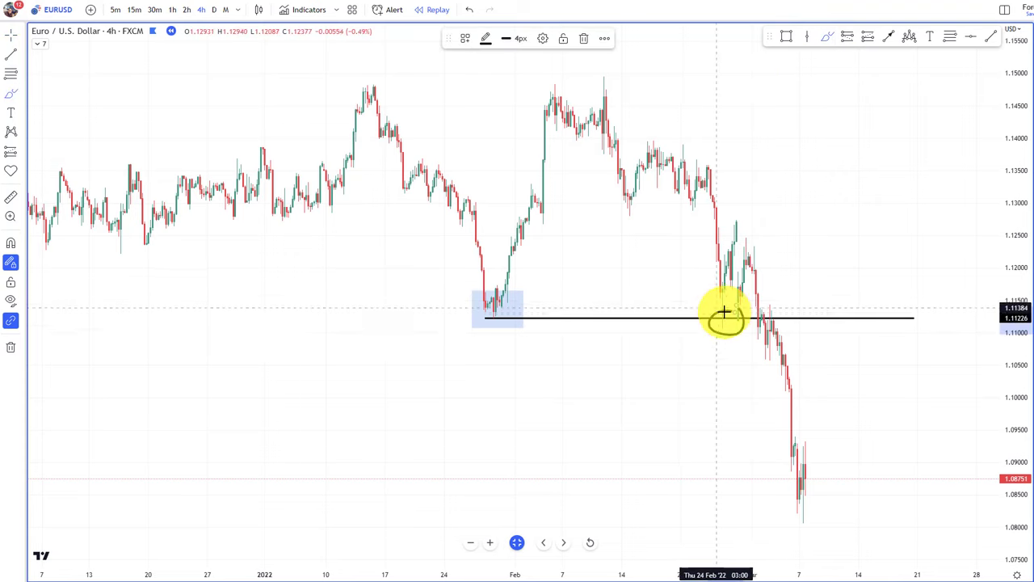
{"action": "key", "text": "Delete"}
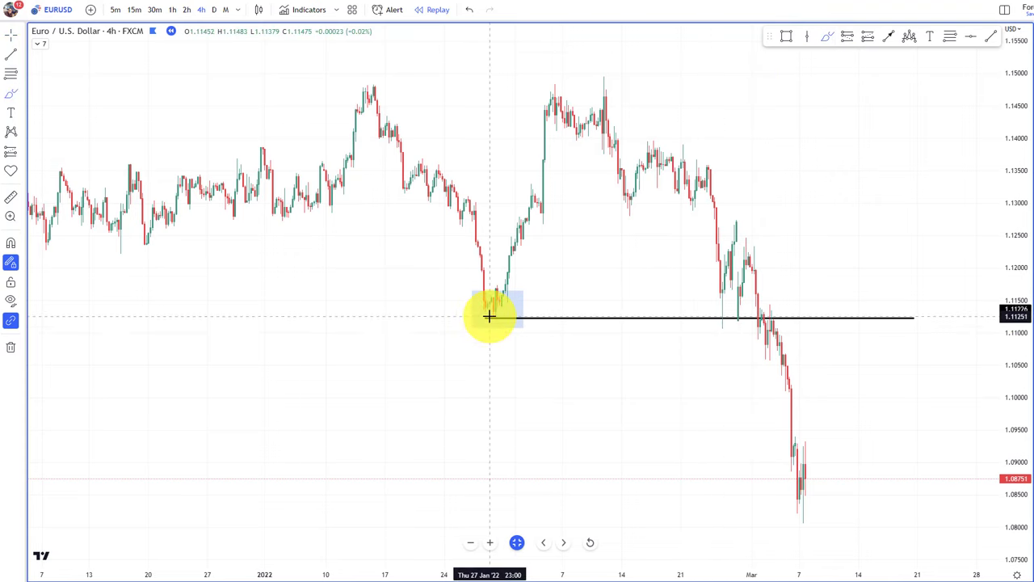
- Brush strokes along the rallies from the late-January low and the 24 February touch, and undo them
{"action": "left_click_drag", "start_coordinate": [489, 316], "coordinate": [573, 100]}
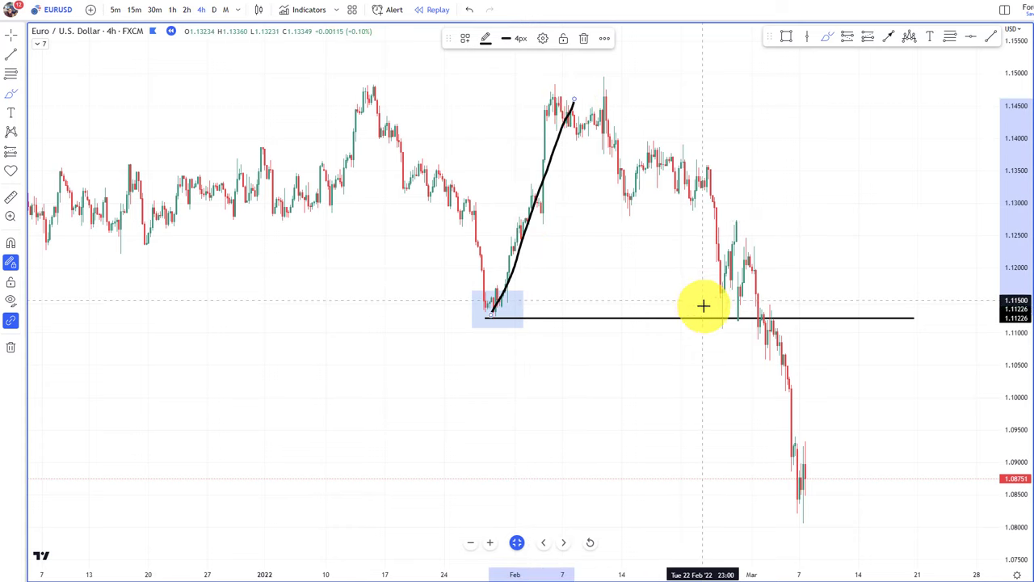
{"action": "left_click_drag", "start_coordinate": [717, 306], "coordinate": [735, 216]}
{"action": "key", "text": "ctrl+z"}
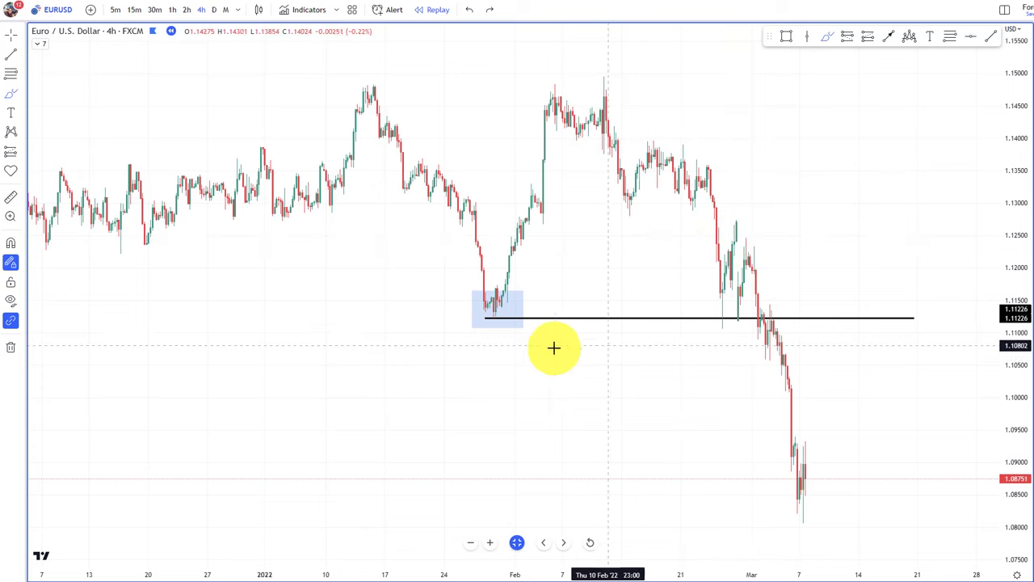
- Write an S beside the late-January rectangle with the brush, and draw a second horizontal trend line at 1.11060 starting 22 February 2022
{"action": "left_click_drag", "start_coordinate": [452, 312], "coordinate": [427, 342]}
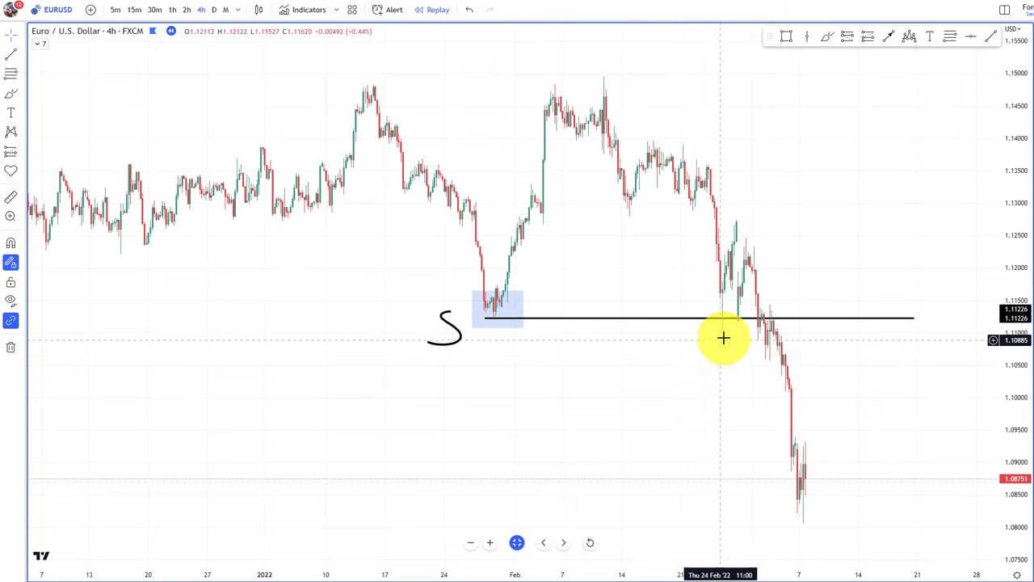
{"action": "left_click", "coordinate": [997, 40]}
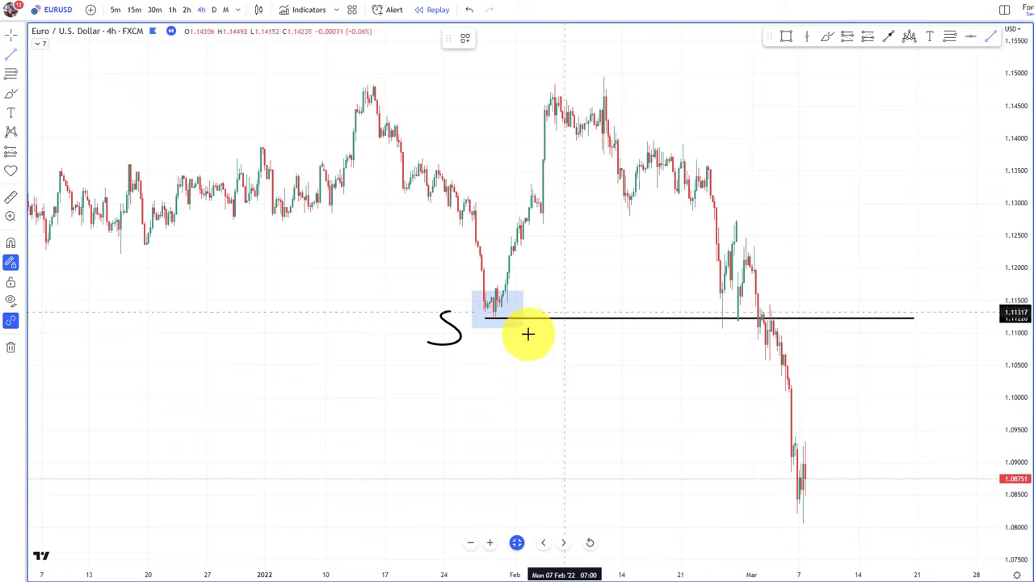
{"action": "left_click", "coordinate": [697, 328]}
{"action": "left_click", "coordinate": [976, 328]}
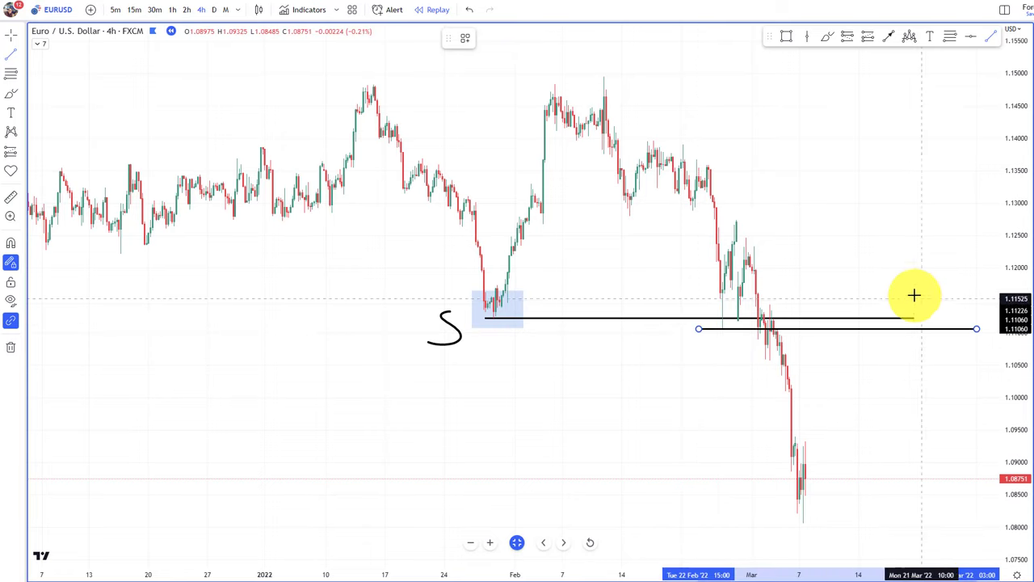
- Shade the zone between the 1.11226 and 1.11060 lines with a rectangle from late February to late March
{"action": "left_click", "coordinate": [826, 36]}
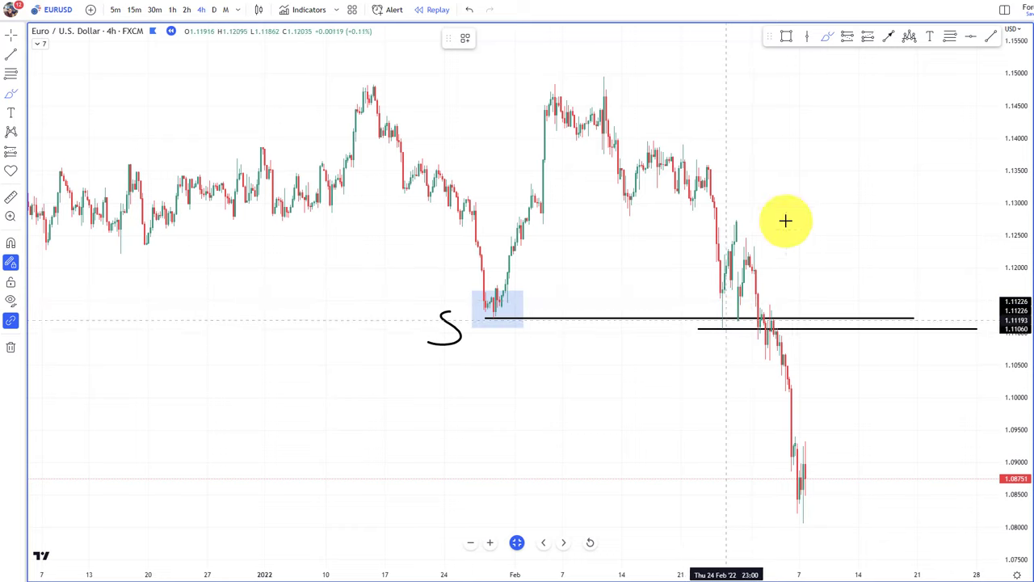
{"action": "left_click", "coordinate": [786, 36]}
{"action": "left_click_drag", "start_coordinate": [703, 317], "coordinate": [984, 329]}
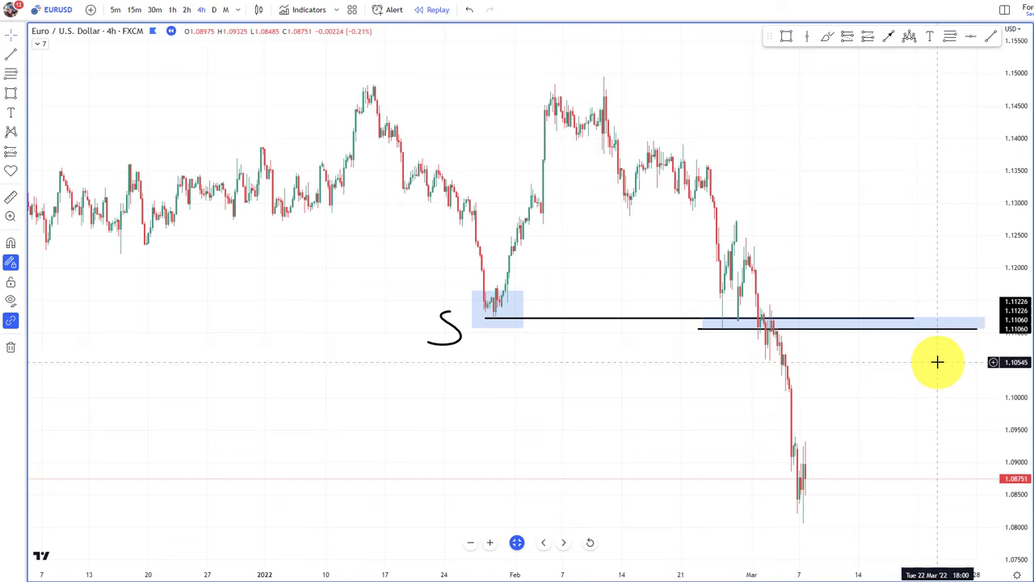
- Brush a projected price path rising to the shaded zone and falling away with an arrowhead, and undo the strokes
{"action": "scroll", "coordinate": [917, 364], "scroll_direction": "up", "scroll_amount": 3}
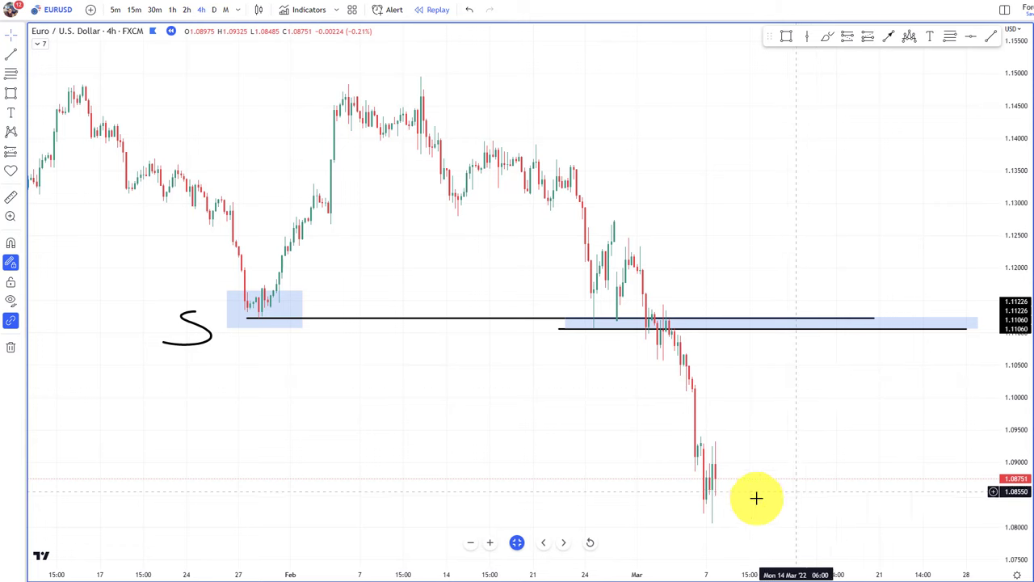
{"action": "scroll", "coordinate": [622, 492], "scroll_direction": "down", "scroll_amount": 1}
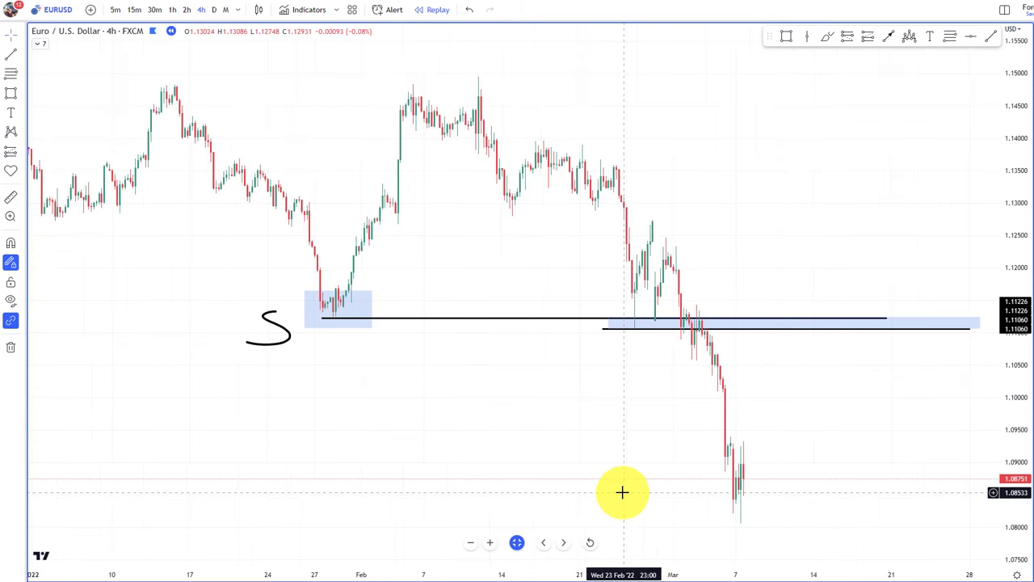
{"action": "left_click", "coordinate": [828, 38]}
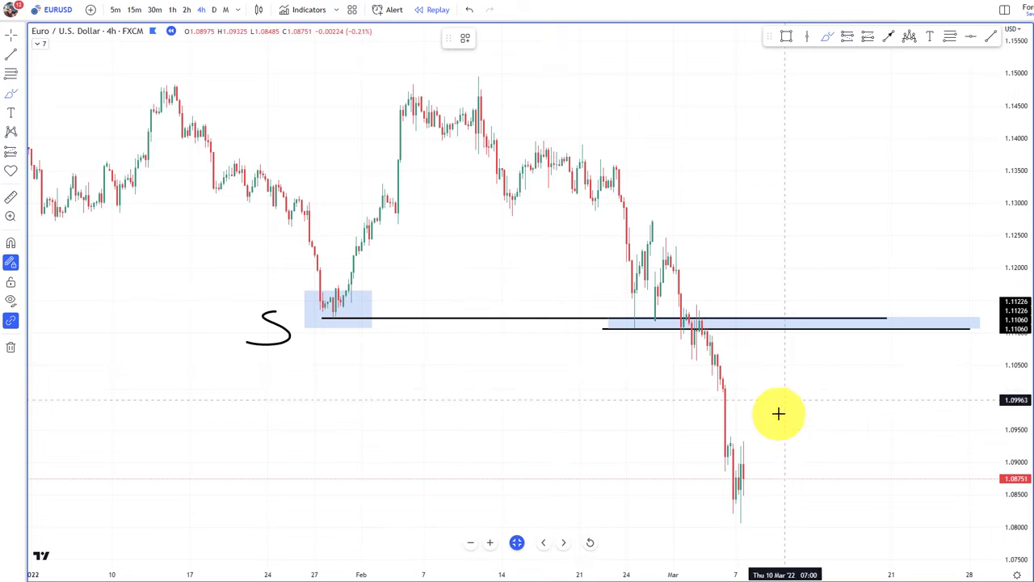
{"action": "mouse_move", "coordinate": [754, 467]}
{"action": "left_mouse_down"}
{"action": "mouse_move", "coordinate": [773, 456]}
{"action": "mouse_move", "coordinate": [818, 329]}
{"action": "left_mouse_up"}
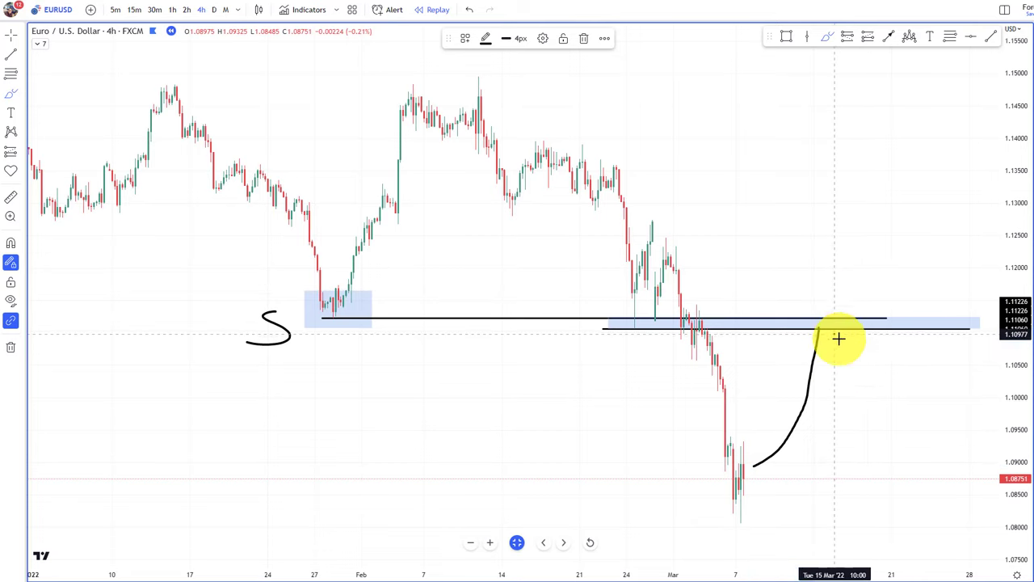
{"action": "mouse_move", "coordinate": [837, 335]}
{"action": "left_mouse_down"}
{"action": "mouse_move", "coordinate": [905, 426]}
{"action": "mouse_move", "coordinate": [925, 446]}
{"action": "mouse_move", "coordinate": [941, 440]}
{"action": "left_mouse_up"}
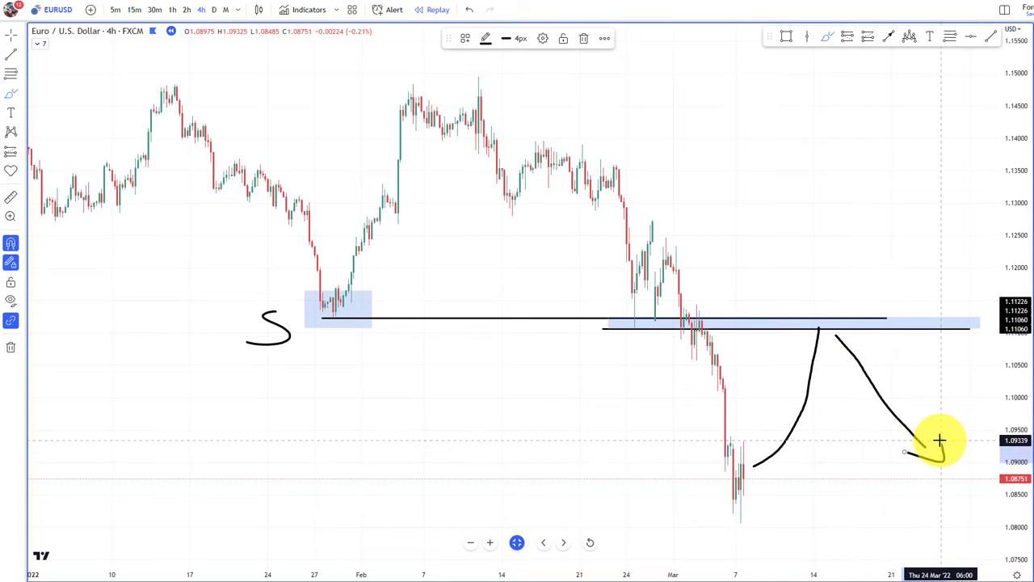
{"action": "key", "text": "ctrl+z"}
{"action": "key", "text": "ctrl+z"}
{"action": "key", "text": "ctrl+z"}
- Brush a curve from the latest candles up to the shaded zone, circle the contact point, add a short decline, and undo the strokes
{"action": "scroll", "coordinate": [397, 350], "scroll_direction": "down", "scroll_amount": 1}
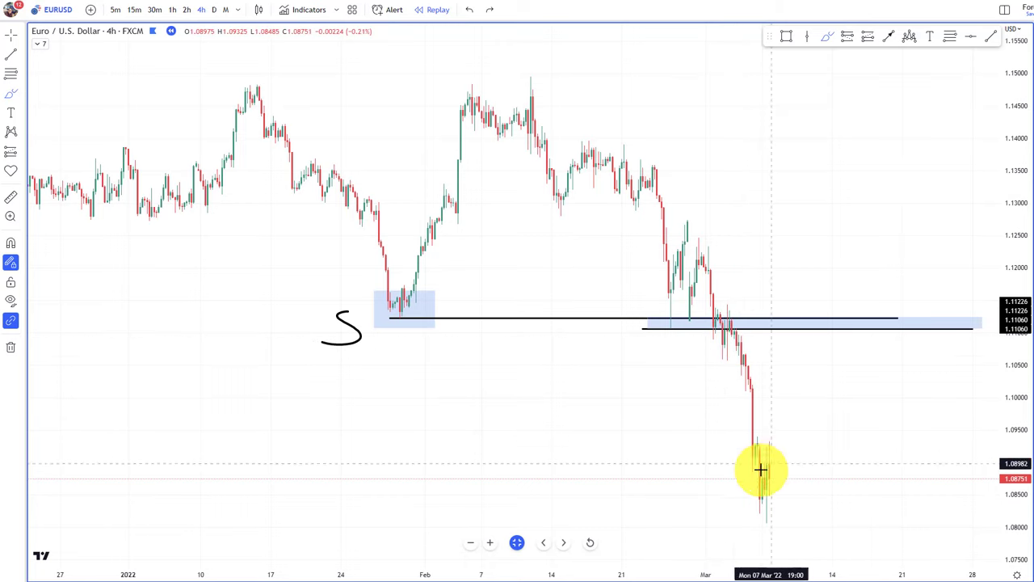
{"action": "mouse_move", "coordinate": [760, 487]}
{"action": "left_mouse_down"}
{"action": "mouse_move", "coordinate": [827, 402]}
{"action": "mouse_move", "coordinate": [841, 338]}
{"action": "mouse_move", "coordinate": [827, 334]}
{"action": "mouse_move", "coordinate": [850, 325]}
{"action": "mouse_move", "coordinate": [833, 317]}
{"action": "mouse_move", "coordinate": [897, 386]}
{"action": "left_mouse_up"}
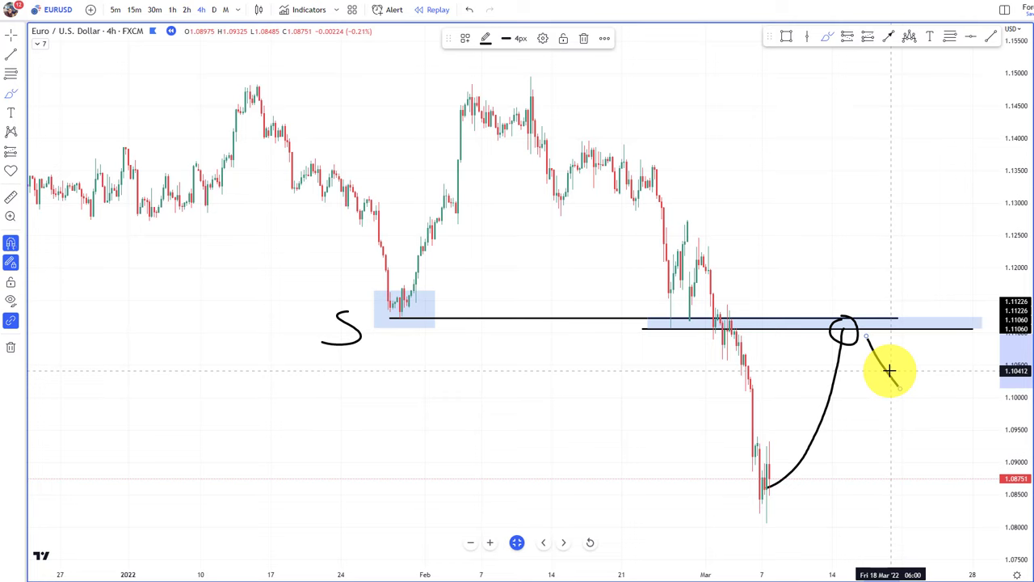
{"action": "key", "text": "ctrl+z"}
{"action": "key", "text": "ctrl+z"}
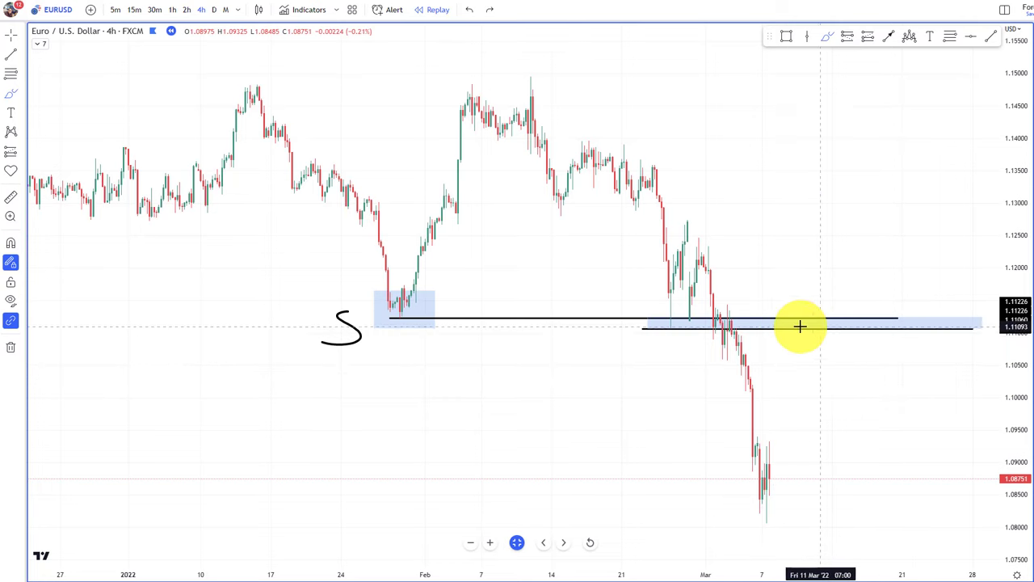
- Write an R above the shaded zone with the brush, and switch the chart to the 5-minute timeframe
{"action": "mouse_move", "coordinate": [789, 249]}
{"action": "left_mouse_down"}
{"action": "mouse_move", "coordinate": [792, 296]}
{"action": "mouse_move", "coordinate": [791, 269]}
{"action": "mouse_move", "coordinate": [820, 300]}
{"action": "left_mouse_up"}
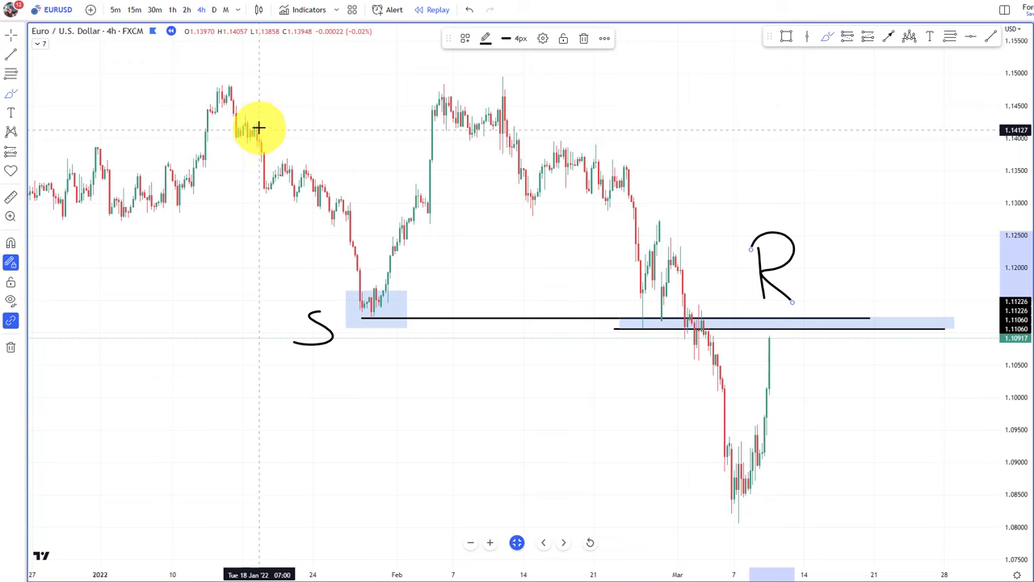
{"action": "left_click", "coordinate": [116, 10]}
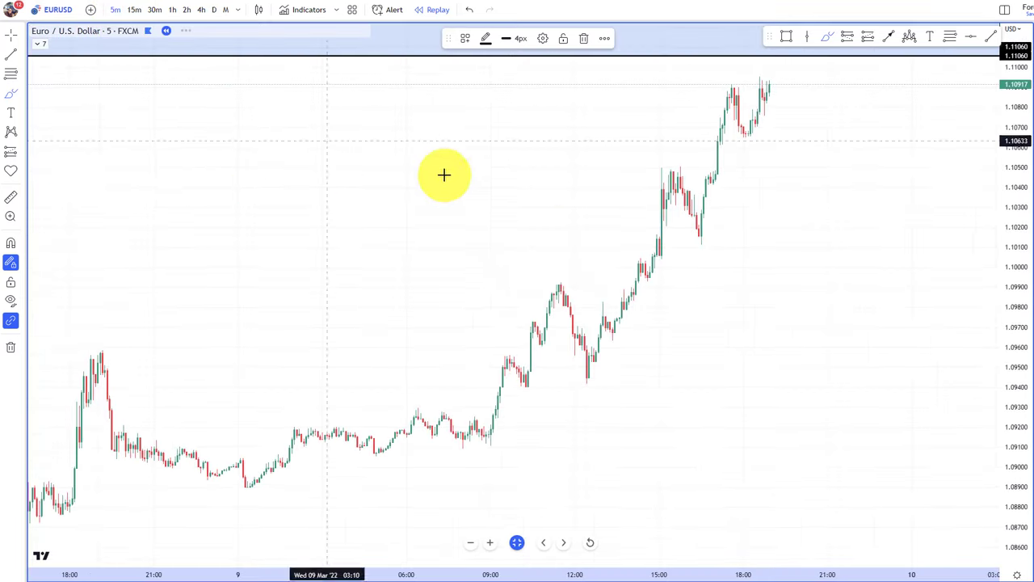
{"action": "scroll", "coordinate": [570, 227], "scroll_direction": "up", "scroll_amount": 1}
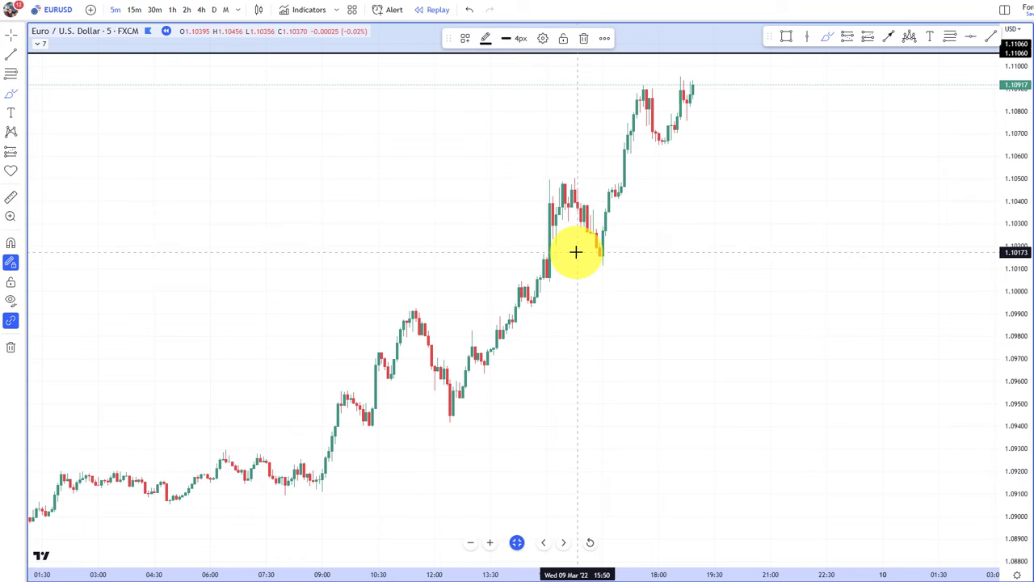
- Brush a curve under the 5-minute uptrend and a turn downward near its end, and undo both strokes
{"action": "mouse_move", "coordinate": [452, 404]}
{"action": "left_mouse_down"}
{"action": "mouse_move", "coordinate": [684, 176]}
{"action": "mouse_move", "coordinate": [686, 160]}
{"action": "mouse_move", "coordinate": [717, 197]}
{"action": "left_mouse_up"}
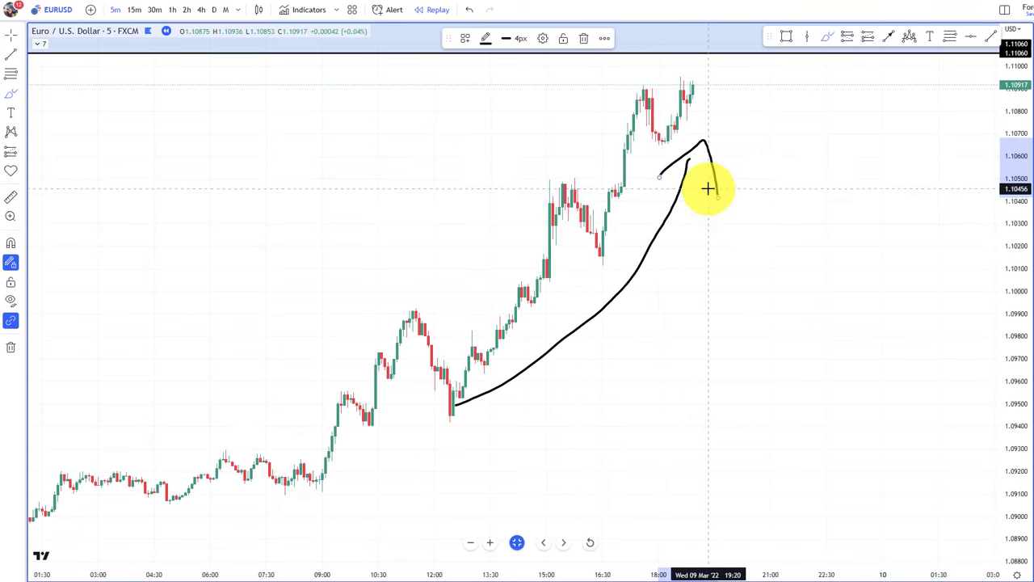
{"action": "key", "text": "ctrl+z"}
{"action": "key", "text": "ctrl+z"}
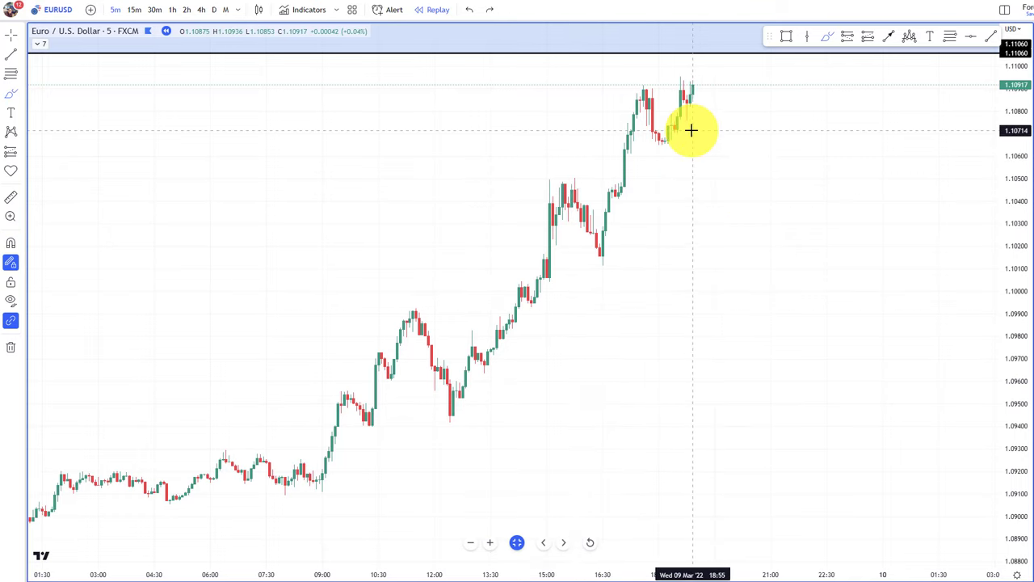
- Move the floating drawing toolbar away from the price scale to just beneath the symbol header
{"action": "scroll", "coordinate": [692, 130], "scroll_direction": "down", "scroll_amount": 1}
{"action": "scroll", "coordinate": [727, 146], "scroll_direction": "up", "scroll_amount": 1}
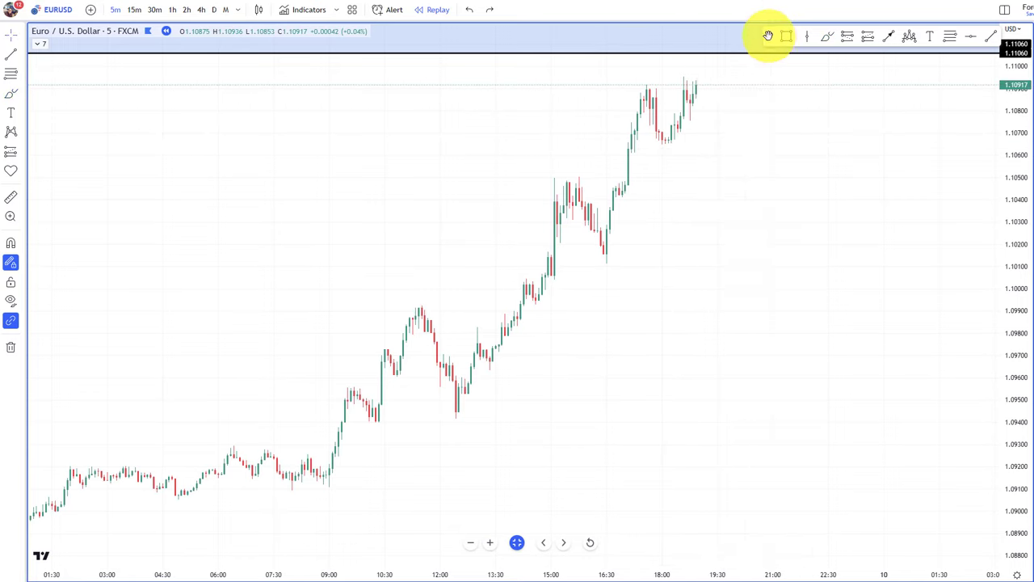
{"action": "mouse_move", "coordinate": [768, 36]}
{"action": "left_mouse_down"}
{"action": "mouse_move", "coordinate": [240, 108]}
{"action": "mouse_move", "coordinate": [34, 63]}
{"action": "left_mouse_up"}
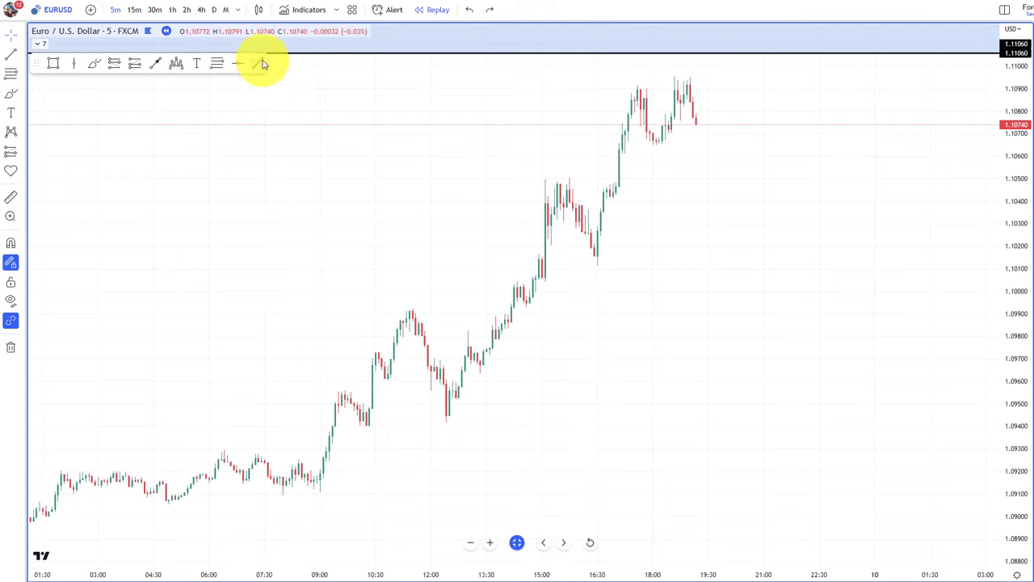
- Draw a horizontal trend line across the latest twin highs at 1.10920 and another under the swing low between them at 1.10657
{"action": "left_click", "coordinate": [622, 84]}
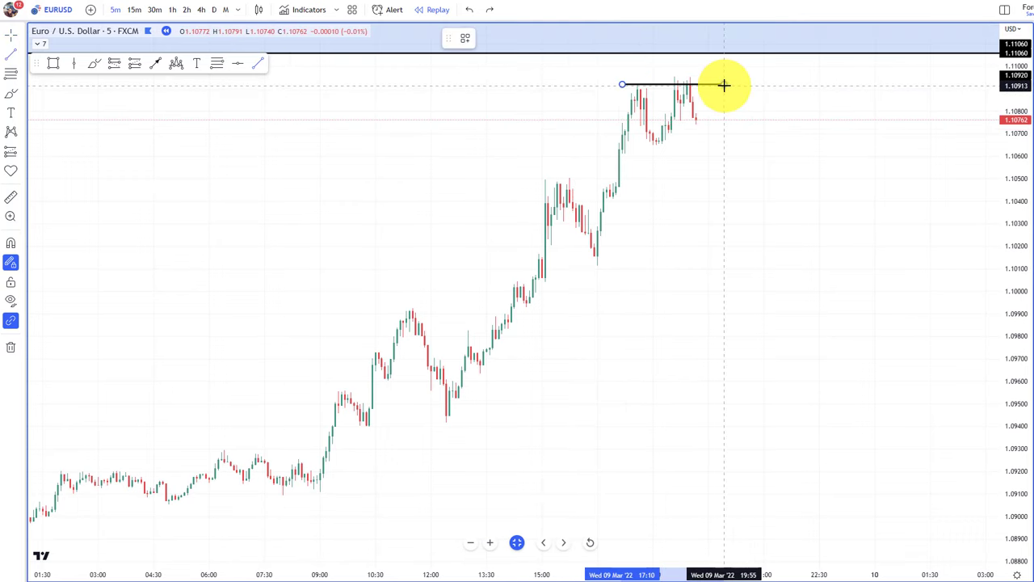
{"action": "left_click", "coordinate": [724, 85]}
{"action": "left_click", "coordinate": [677, 104]}
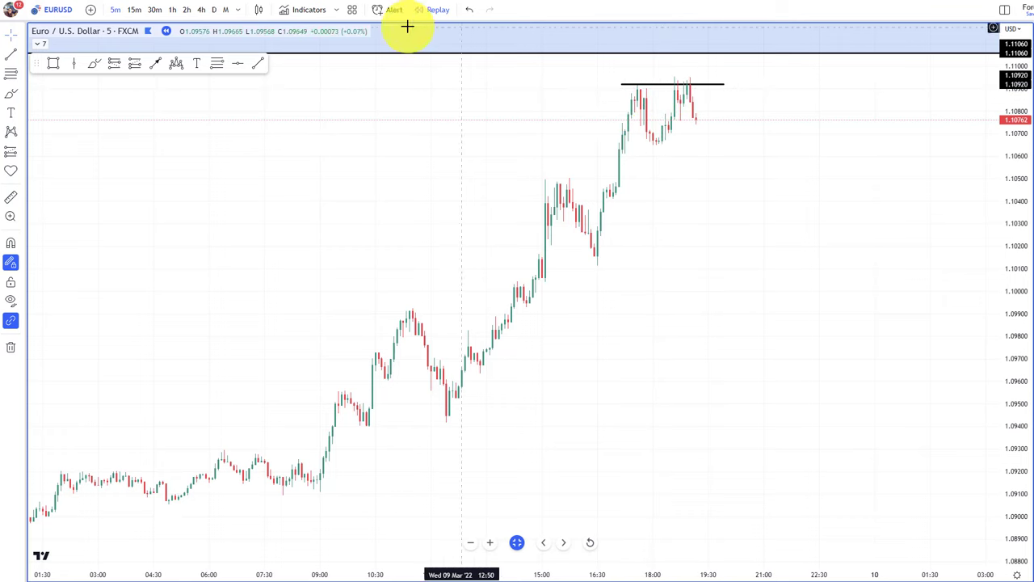
{"action": "left_click", "coordinate": [621, 149]}
{"action": "left_click", "coordinate": [811, 145]}
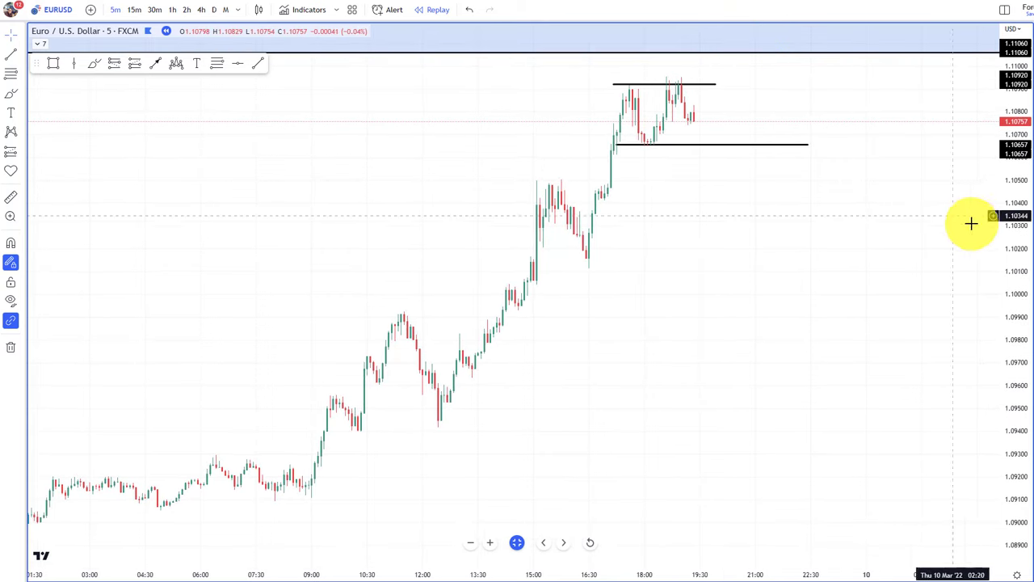
- Brush a steep falling line in the empty space beyond the latest candles, and undo it
{"action": "left_click_drag", "start_coordinate": [913, 272], "coordinate": [897, 337]}
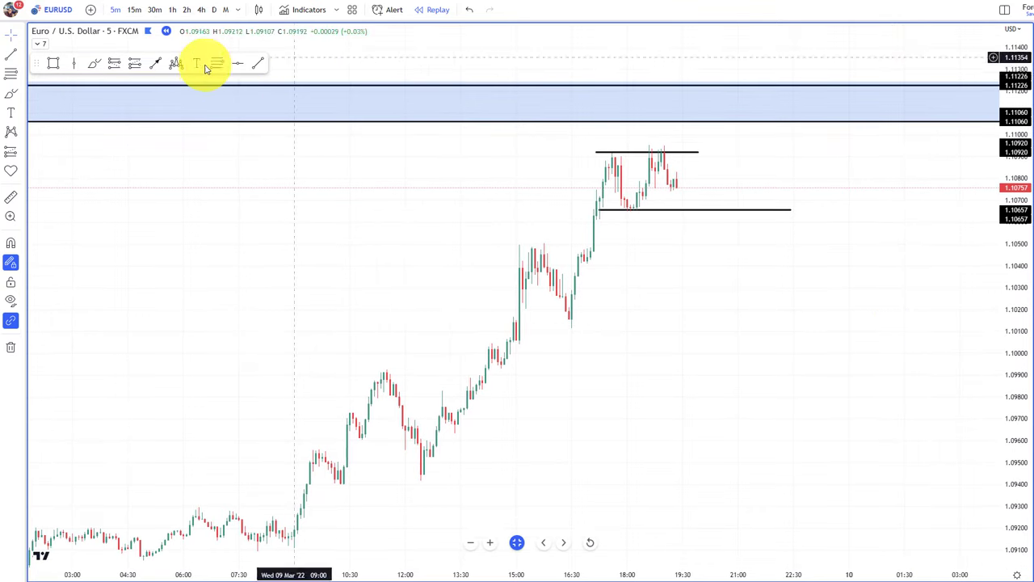
{"action": "left_click", "coordinate": [98, 66]}
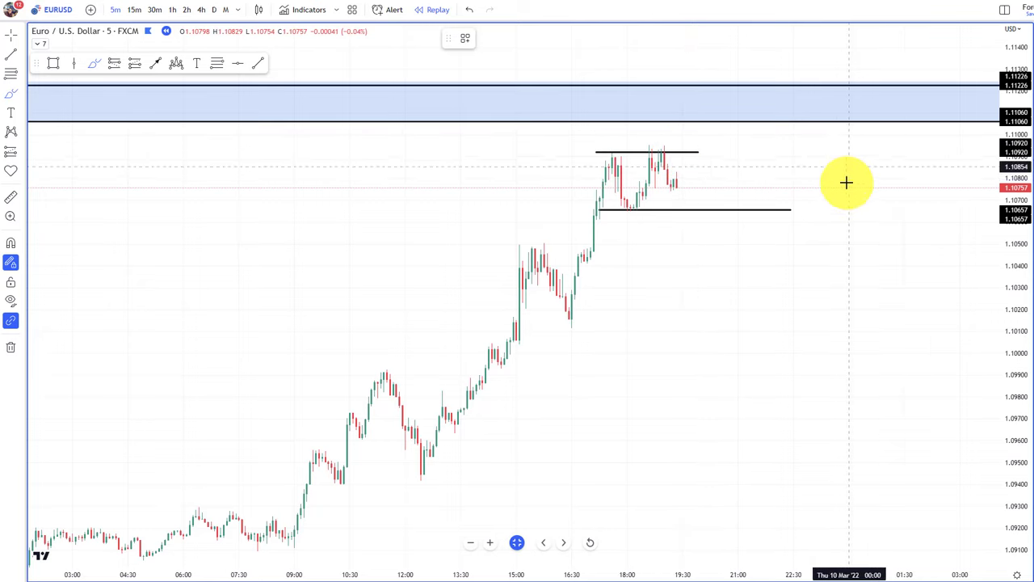
{"action": "left_click_drag", "start_coordinate": [813, 157], "coordinate": [931, 379]}
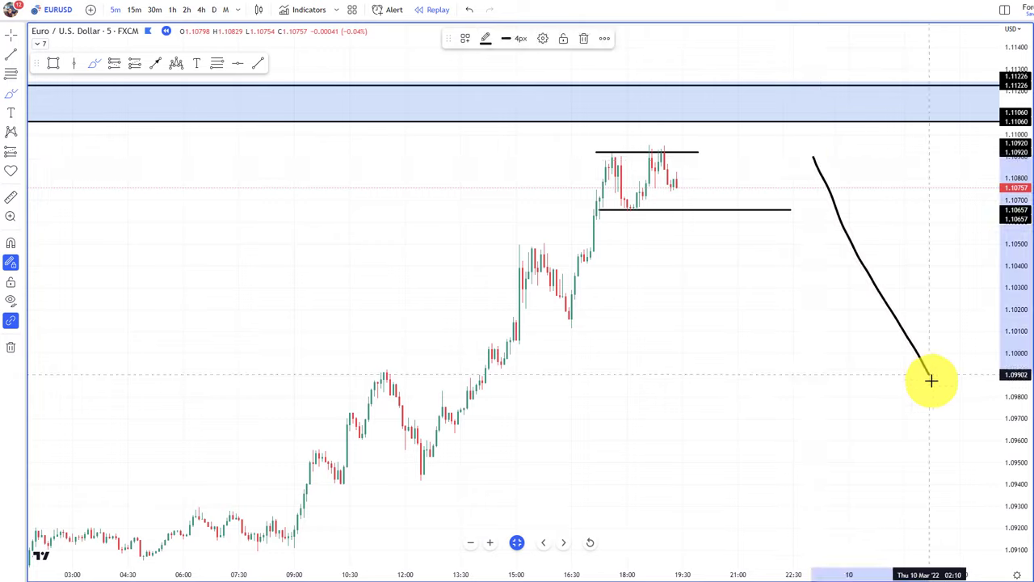
{"action": "key", "text": "ctrl+z"}
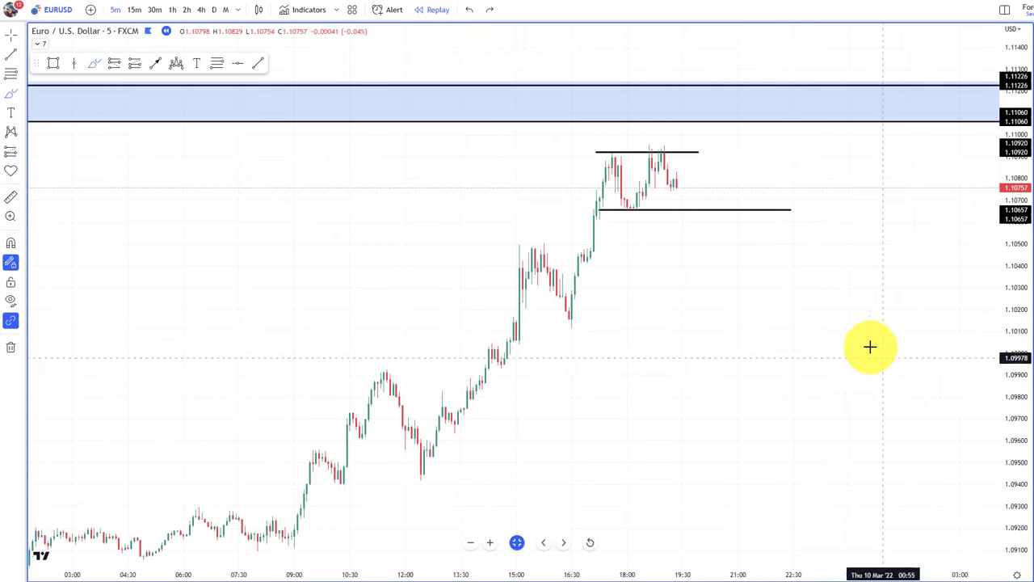
- Brush a loop around the latest candles at the lower trend line, and undo it
{"action": "mouse_move", "coordinate": [675, 181]}
{"action": "left_mouse_down"}
{"action": "mouse_move", "coordinate": [740, 215]}
{"action": "mouse_move", "coordinate": [697, 178]}
{"action": "left_mouse_up"}
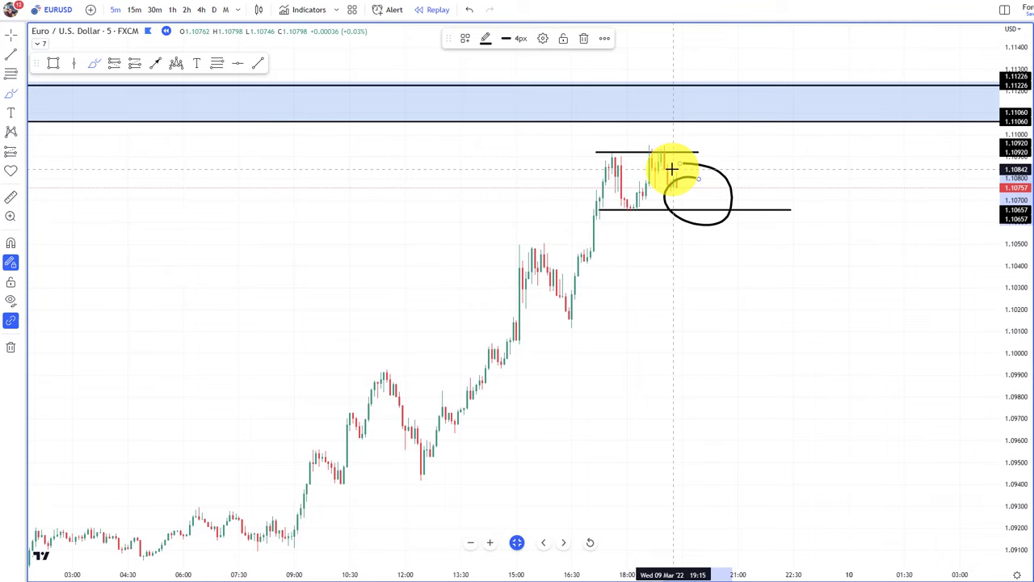
{"action": "right_click", "coordinate": [1005, 380]}
{"action": "double_click", "coordinate": [1018, 333]}
{"action": "scroll", "coordinate": [930, 302], "scroll_direction": "down", "scroll_amount": 2}
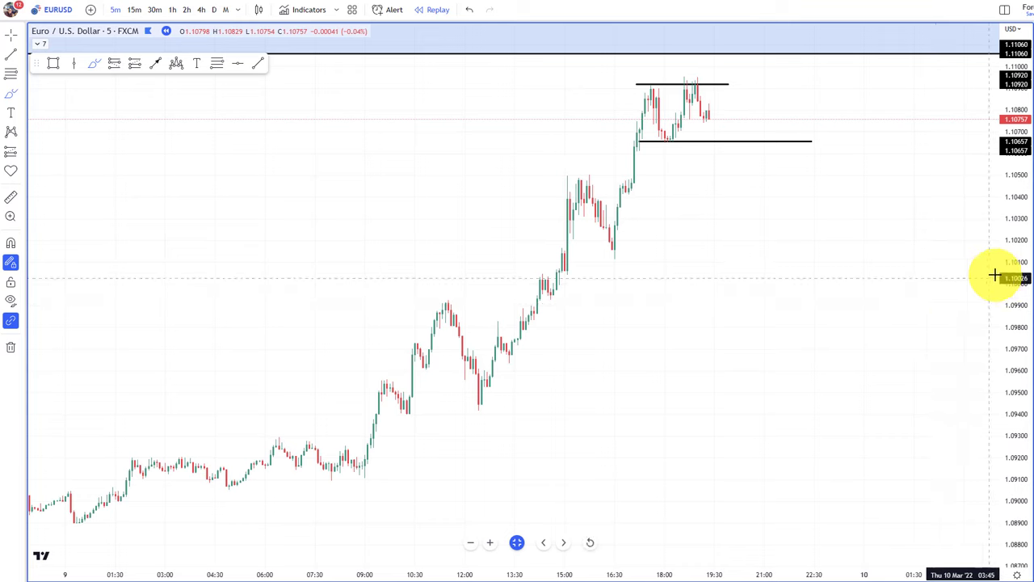
{"action": "left_click_drag", "start_coordinate": [956, 283], "coordinate": [945, 325]}
{"action": "key", "text": "ctrl+z"}
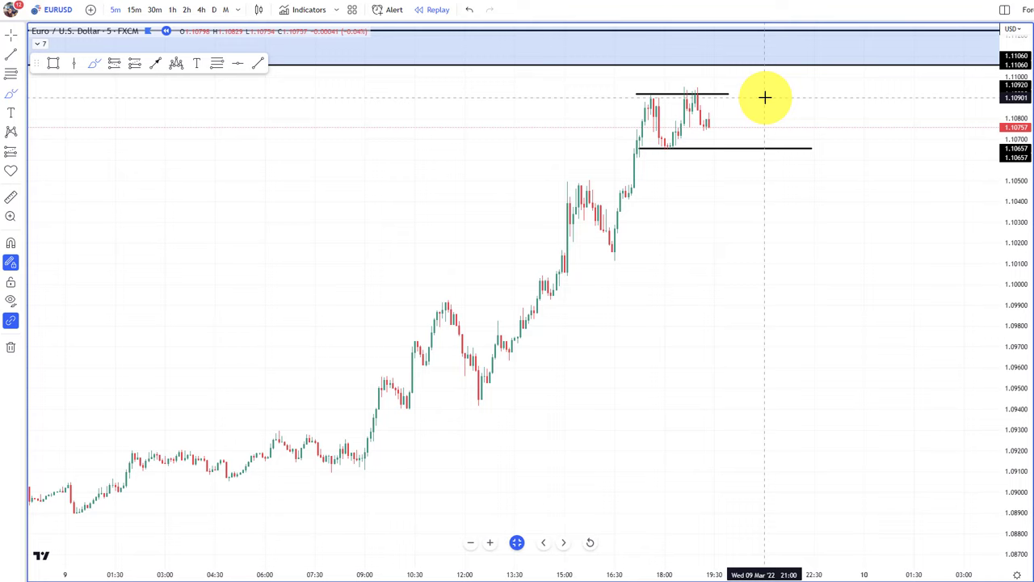
- Circle the sharp price spike inside the shaded zone with the brush, and delete the circle
{"action": "left_click_drag", "start_coordinate": [1011, 304], "coordinate": [1022, 291]}
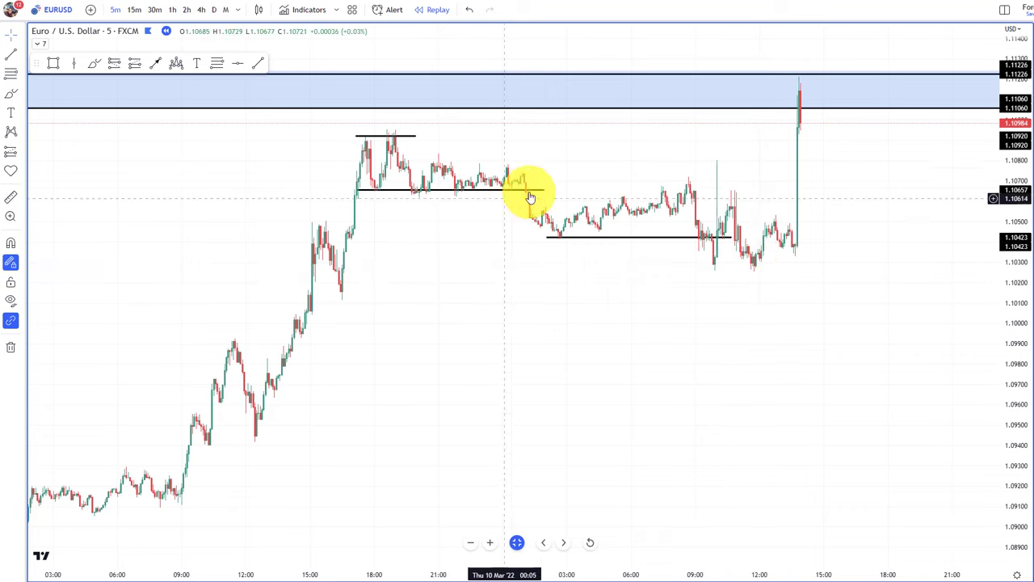
{"action": "left_click", "coordinate": [94, 63]}
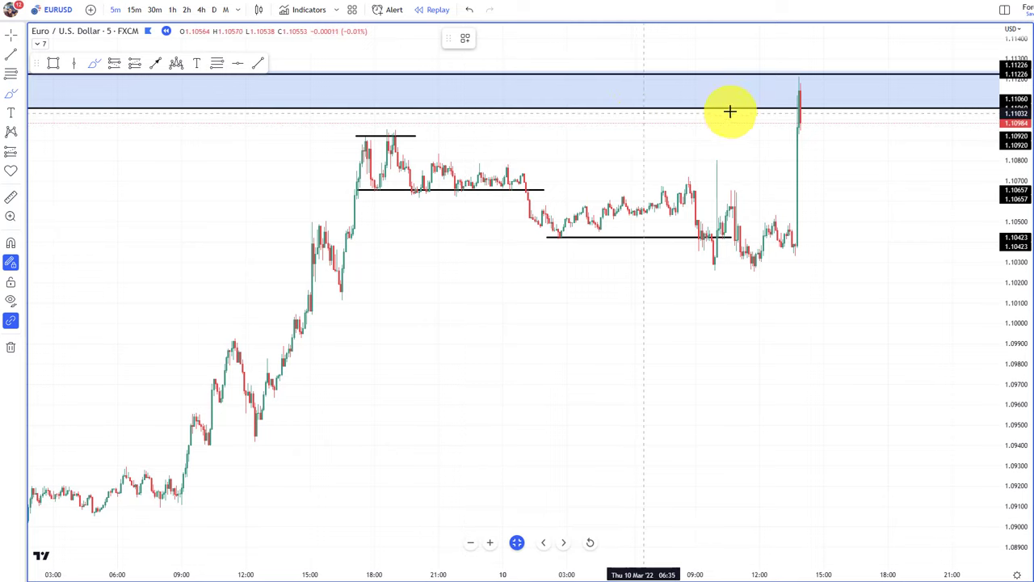
{"action": "mouse_move", "coordinate": [808, 72]}
{"action": "left_mouse_down"}
{"action": "mouse_move", "coordinate": [838, 89]}
{"action": "mouse_move", "coordinate": [831, 74]}
{"action": "left_mouse_up"}
{"action": "scroll", "coordinate": [737, 169], "scroll_direction": "up", "scroll_amount": 4}
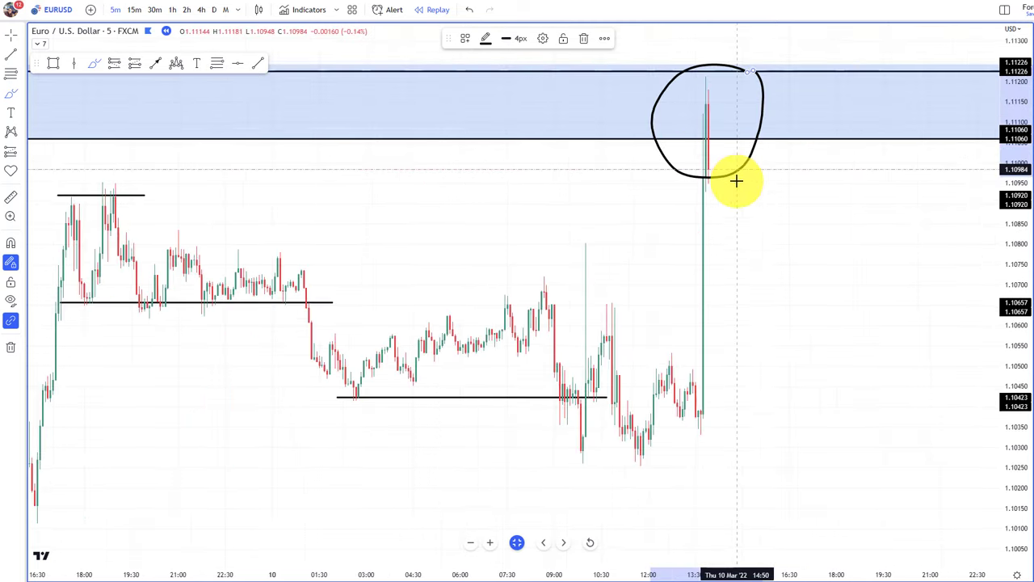
{"action": "scroll", "coordinate": [727, 235], "scroll_direction": "down", "scroll_amount": 2}
{"action": "key", "text": "Delete"}
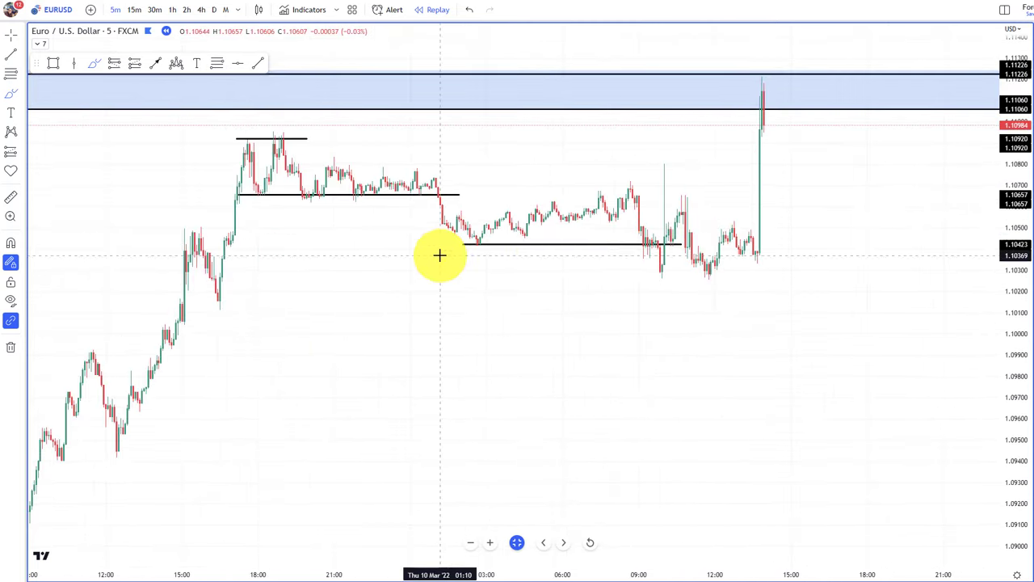
- Circle the breaks below the 1.10657 and 1.10423 support lines with the brush, and delete both circles
{"action": "left_click_drag", "start_coordinate": [439, 197], "coordinate": [450, 208]}
{"action": "left_click_drag", "start_coordinate": [658, 258], "coordinate": [743, 273]}
{"action": "key", "text": "Delete"}
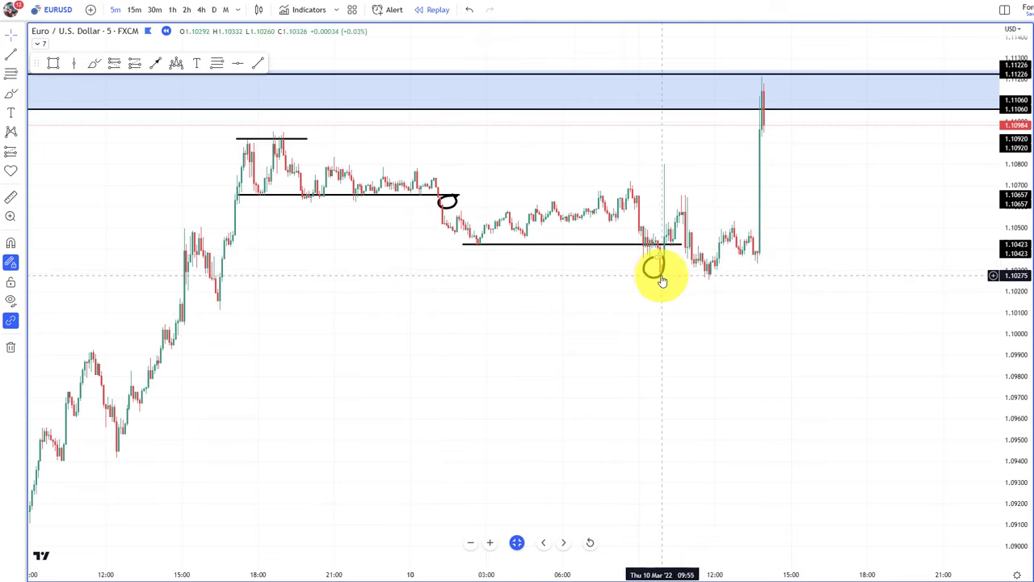
{"action": "left_click", "coordinate": [662, 276]}
{"action": "key", "text": "Delete"}
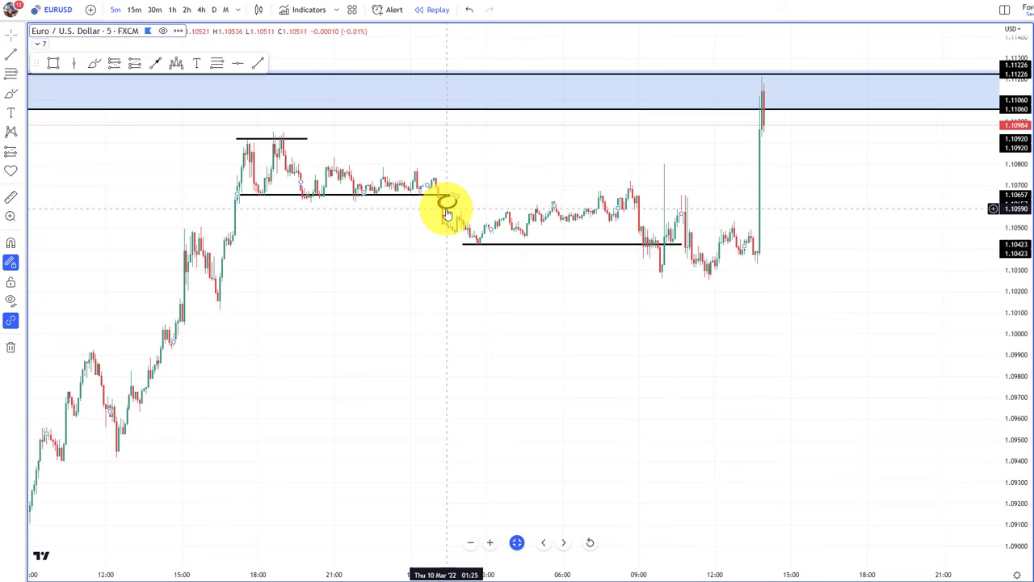
{"action": "key", "text": "Delete"}
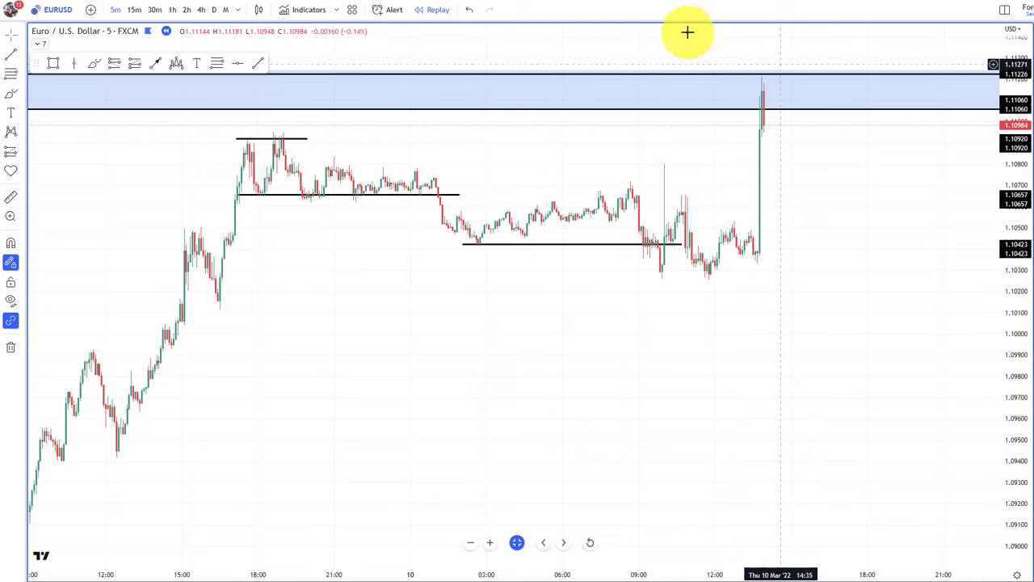
- Circle the spike's high at the upper edge of the shaded zone with the brush, and delete the circle
{"action": "left_click", "coordinate": [94, 63]}
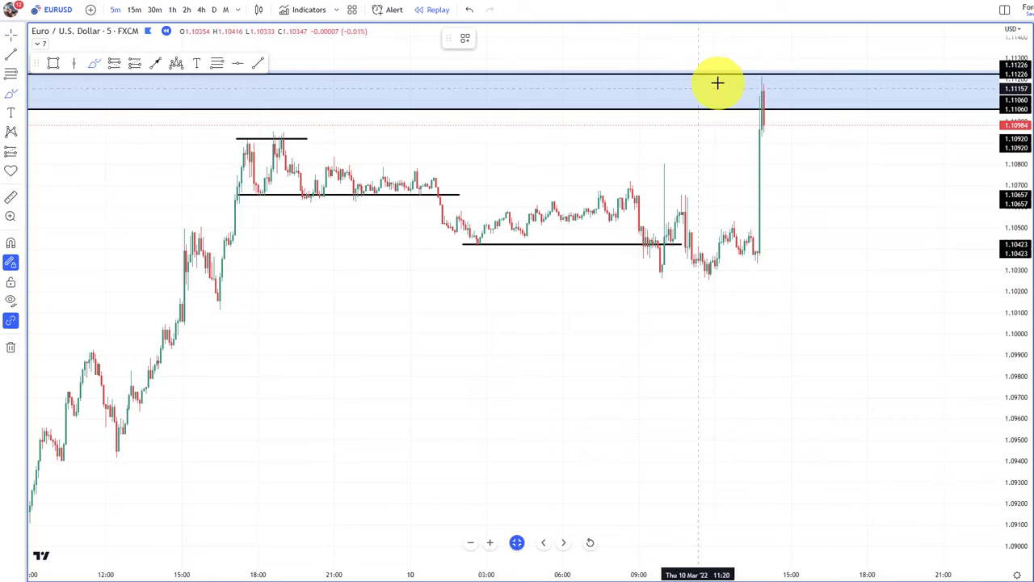
{"action": "mouse_move", "coordinate": [786, 58]}
{"action": "left_mouse_down"}
{"action": "mouse_move", "coordinate": [748, 78]}
{"action": "mouse_move", "coordinate": [786, 59]}
{"action": "left_mouse_up"}
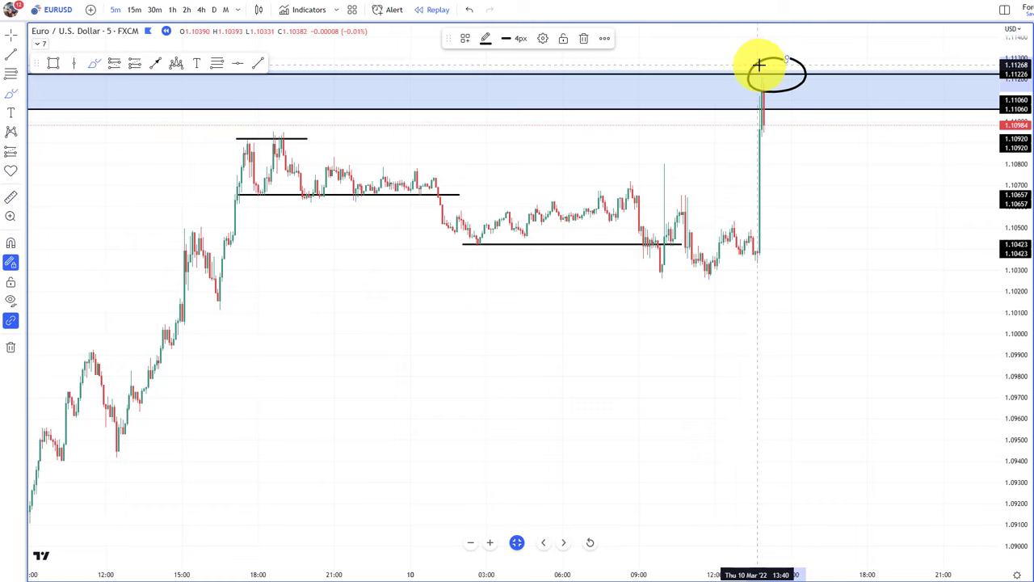
{"action": "key", "text": "Delete"}
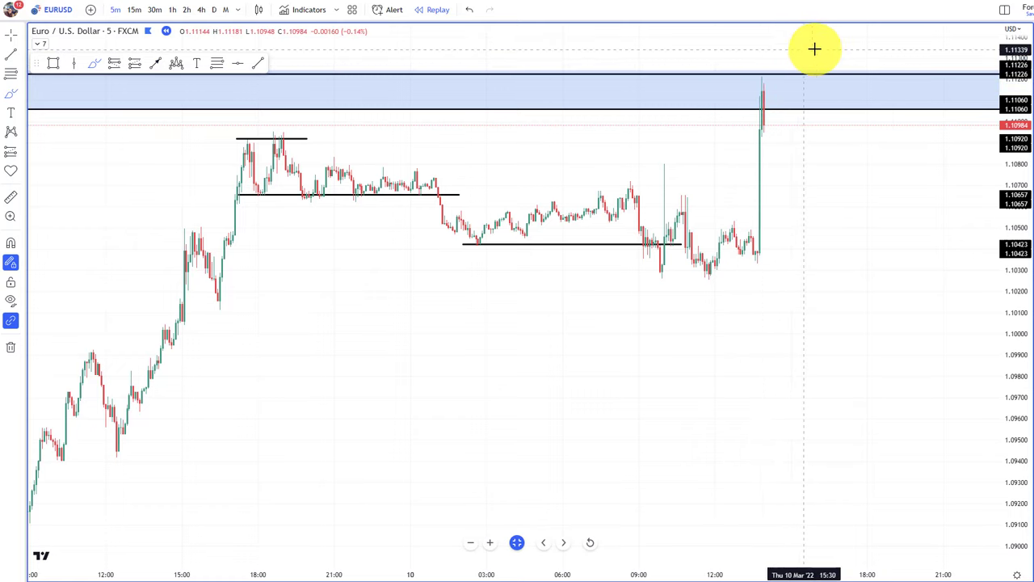
- Write an R above the shaded zone with the brush, sketch a falling arrow below the zone, and delete the arrow
{"action": "left_click_drag", "start_coordinate": [796, 38], "coordinate": [824, 69]}
{"action": "mouse_move", "coordinate": [812, 122]}
{"action": "left_mouse_down"}
{"action": "mouse_move", "coordinate": [878, 284]}
{"action": "mouse_move", "coordinate": [892, 266]}
{"action": "left_mouse_up"}
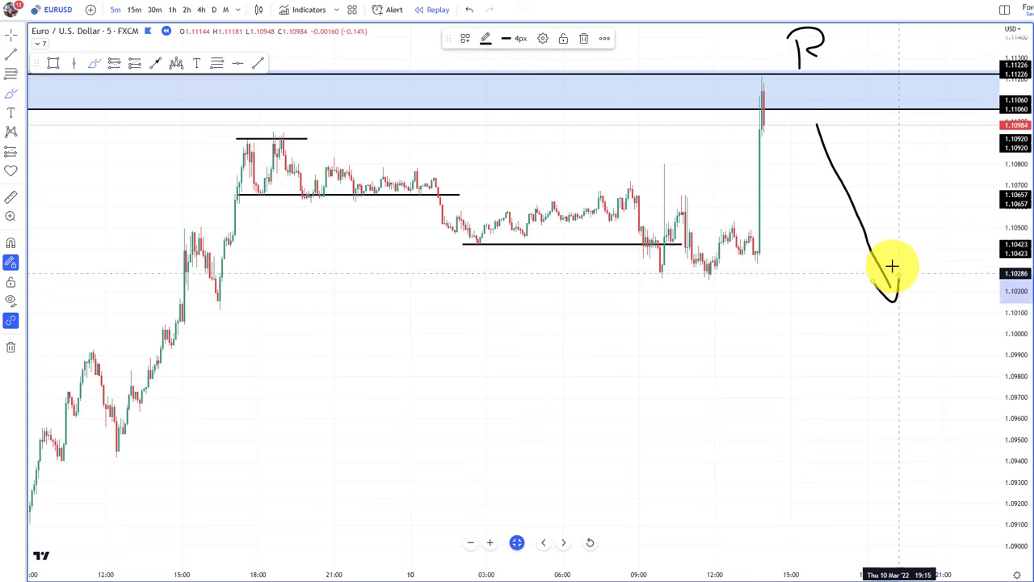
{"action": "key", "text": "Delete"}
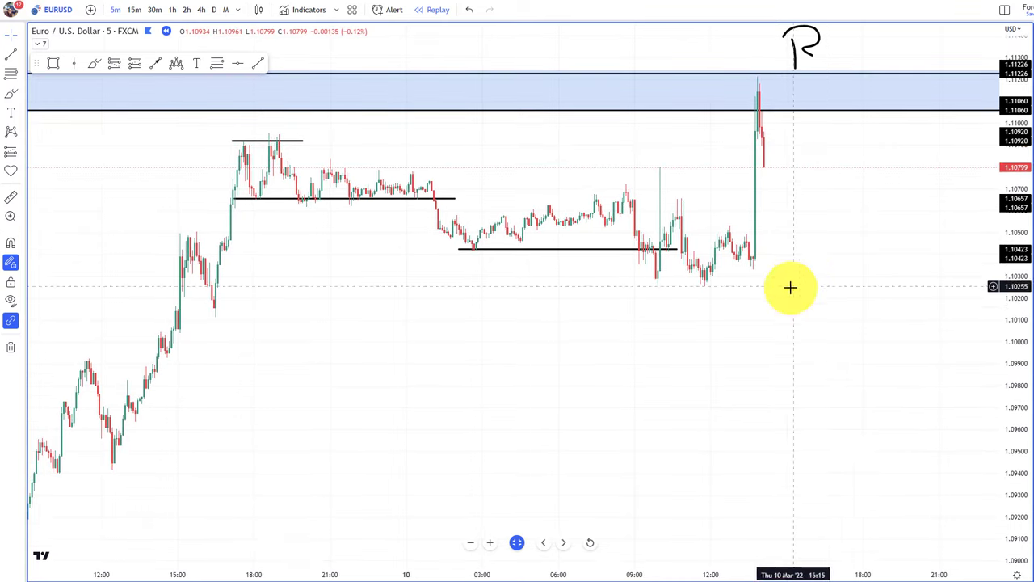
- Place a short position at 1.10807 on the latest candle, and raise its stop loss above the shaded zone to 1.11262
{"action": "right_click", "coordinate": [810, 183]}
{"action": "scroll", "coordinate": [759, 189], "scroll_direction": "up", "scroll_amount": 3}
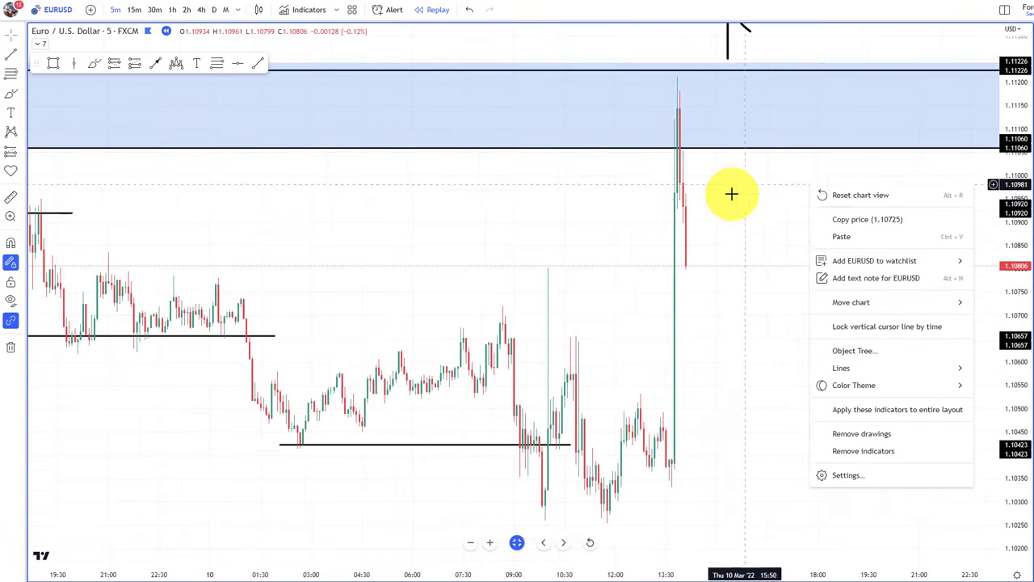
{"action": "left_click", "coordinate": [732, 195]}
{"action": "scroll", "coordinate": [727, 202], "scroll_direction": "down", "scroll_amount": 2}
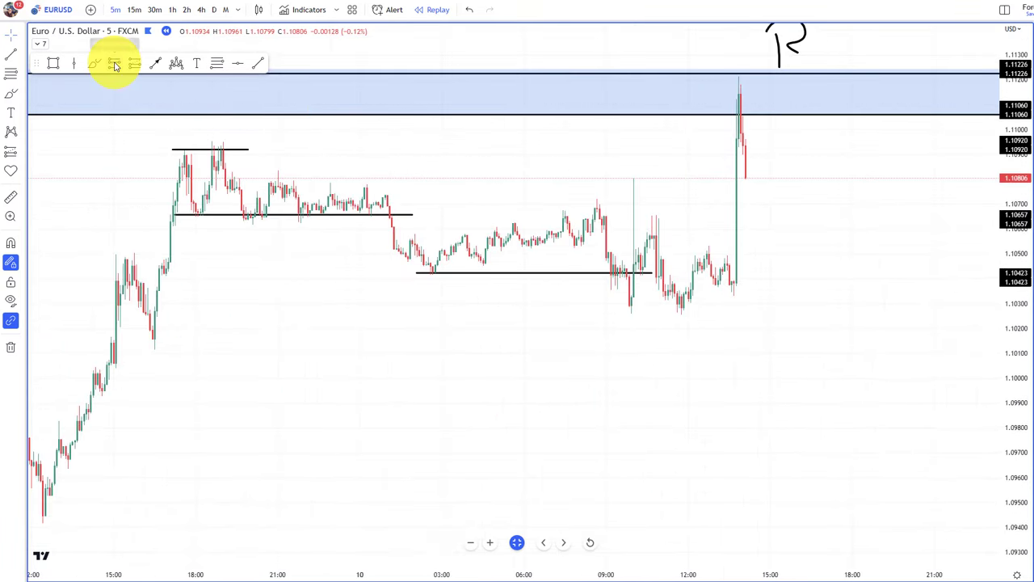
{"action": "left_click", "coordinate": [116, 65]}
{"action": "left_click", "coordinate": [741, 178]}
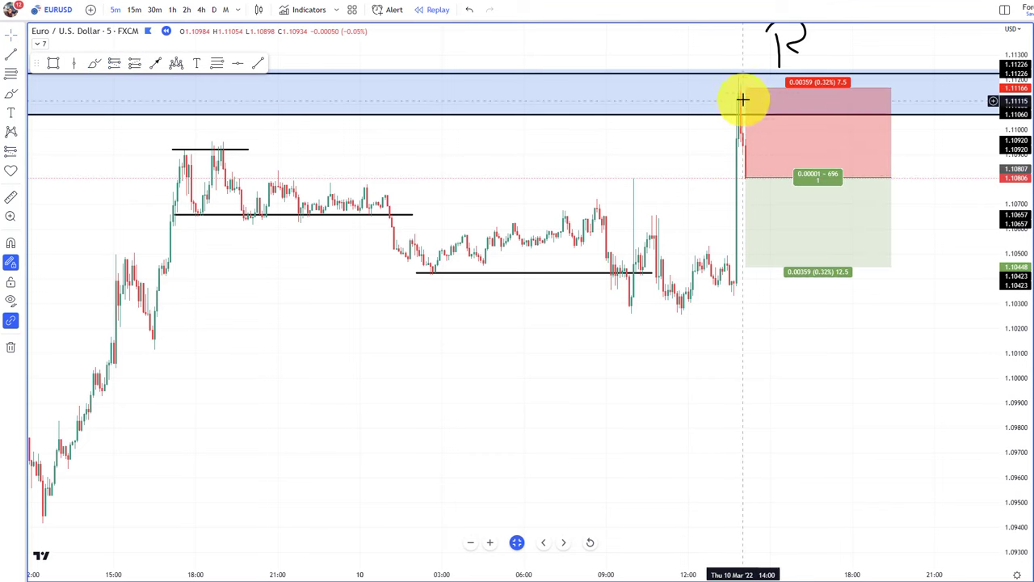
{"action": "left_click_drag", "start_coordinate": [744, 88], "coordinate": [743, 64]}
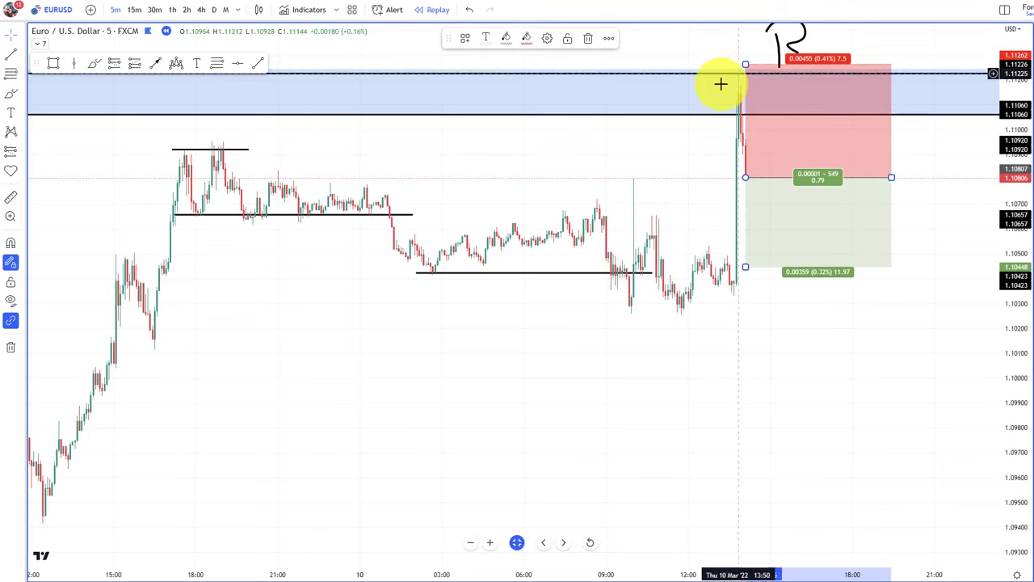
{"action": "left_click", "coordinate": [721, 84]}
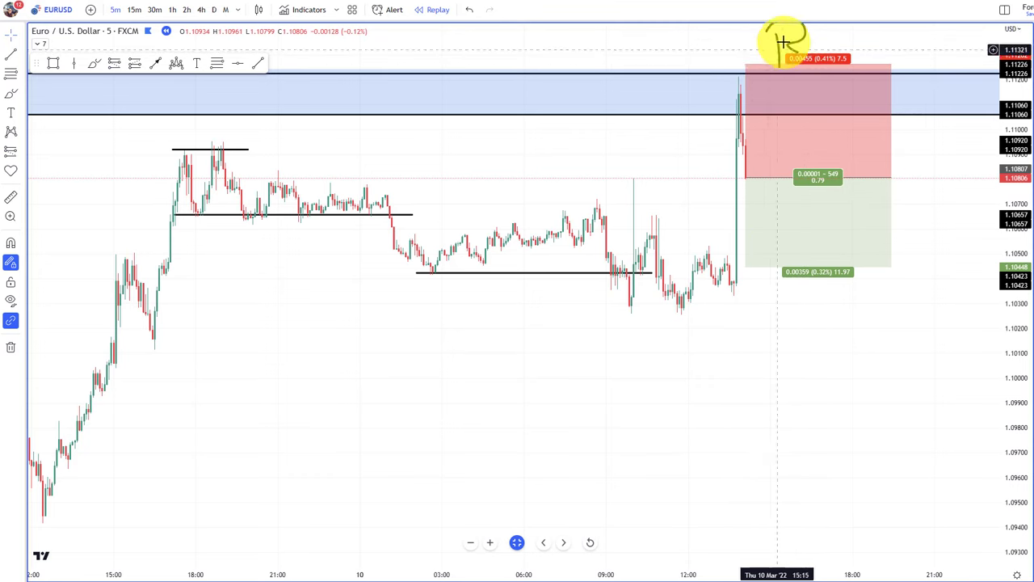
- Extend the short position's profit target down to 1.09258
{"action": "scroll", "coordinate": [748, 323], "scroll_direction": "down", "scroll_amount": 3}
{"action": "left_click_drag", "start_coordinate": [813, 224], "coordinate": [814, 290]}
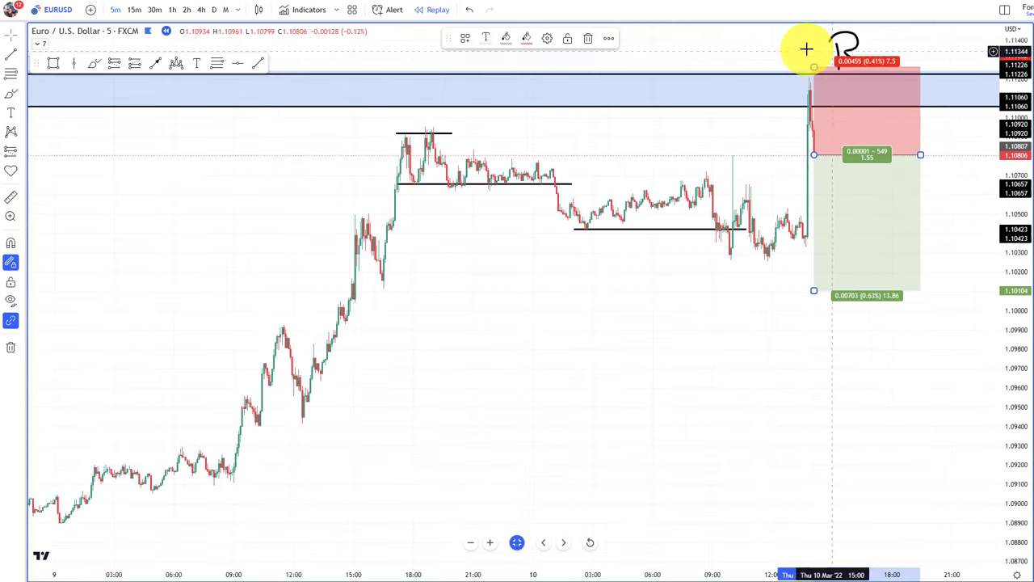
{"action": "left_click", "coordinate": [816, 49]}
{"action": "left_click", "coordinate": [813, 104]}
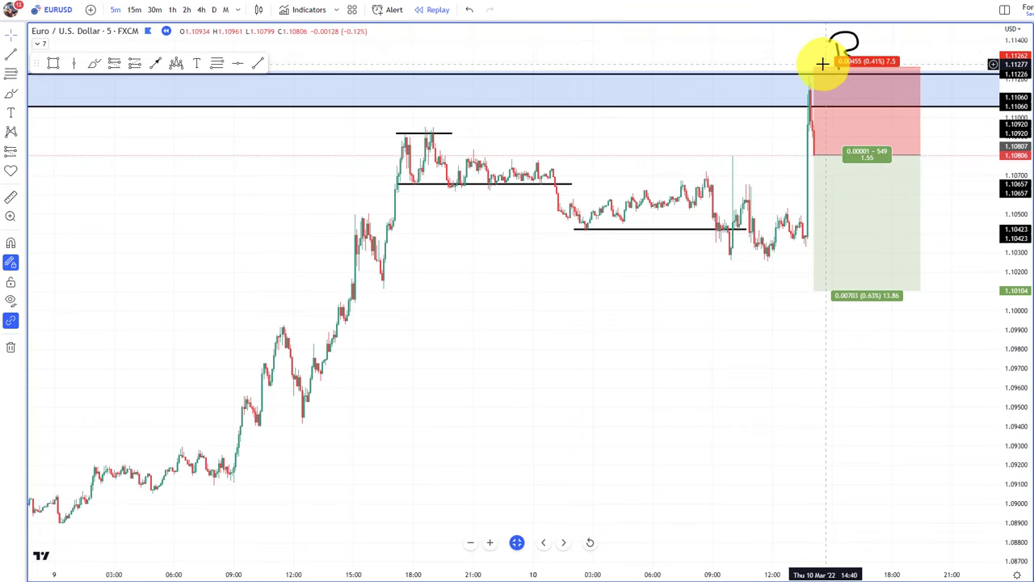
{"action": "left_click_drag", "start_coordinate": [816, 293], "coordinate": [815, 453]}
{"action": "scroll", "coordinate": [744, 421], "scroll_direction": "down", "scroll_amount": 10}
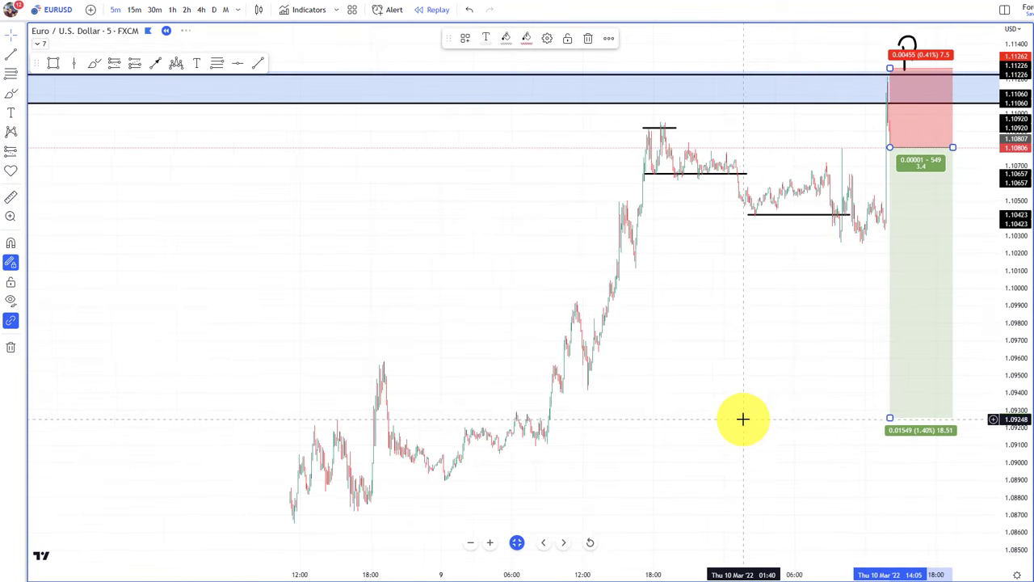
- Draw a horizontal arrow along the 7 March low at 1.08096, ending below the short position on 10 March
{"action": "scroll", "coordinate": [728, 413], "scroll_direction": "down", "scroll_amount": 3}
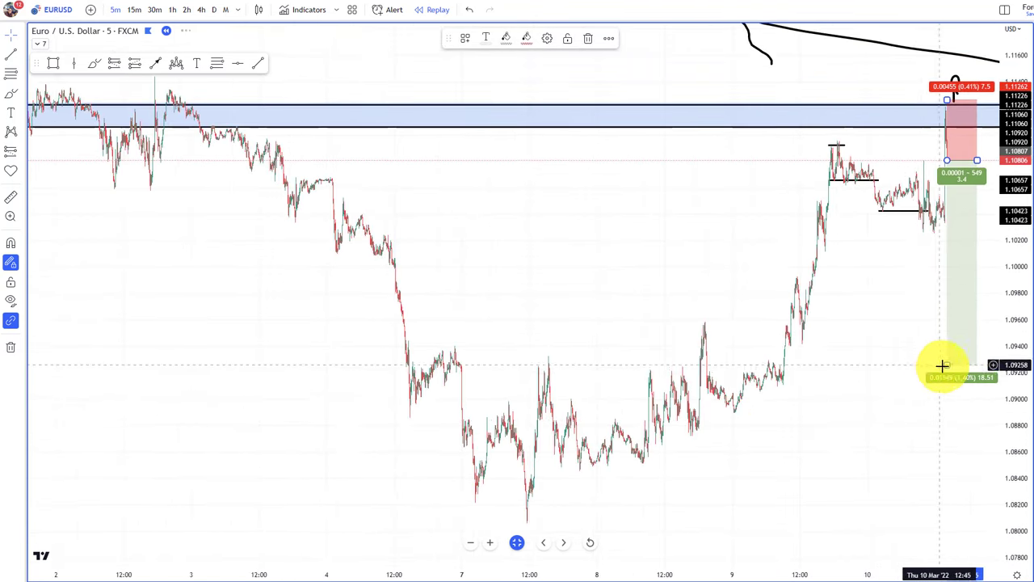
{"action": "left_click", "coordinate": [156, 66]}
{"action": "left_click", "coordinate": [487, 518]}
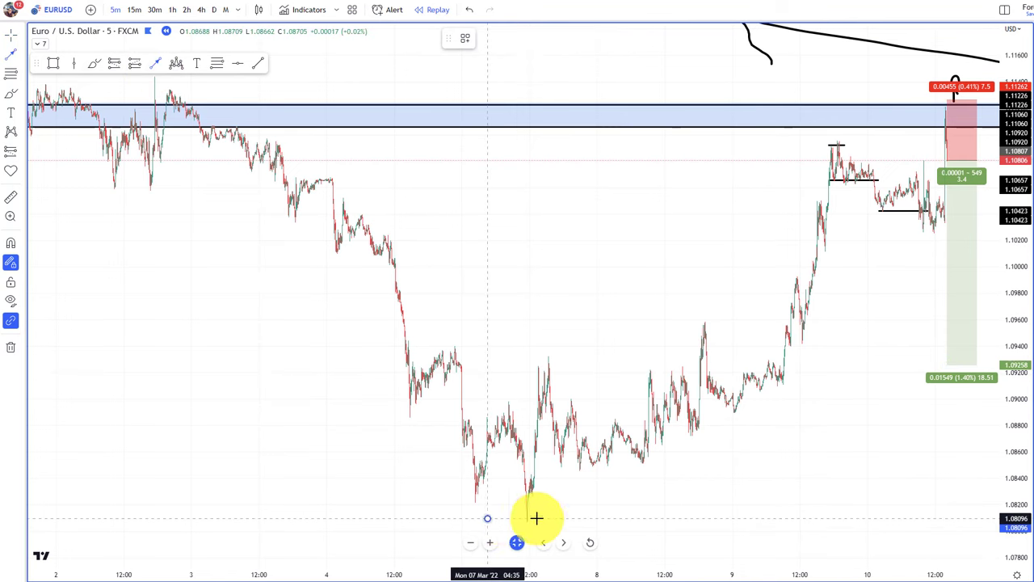
{"action": "left_click", "coordinate": [976, 518]}
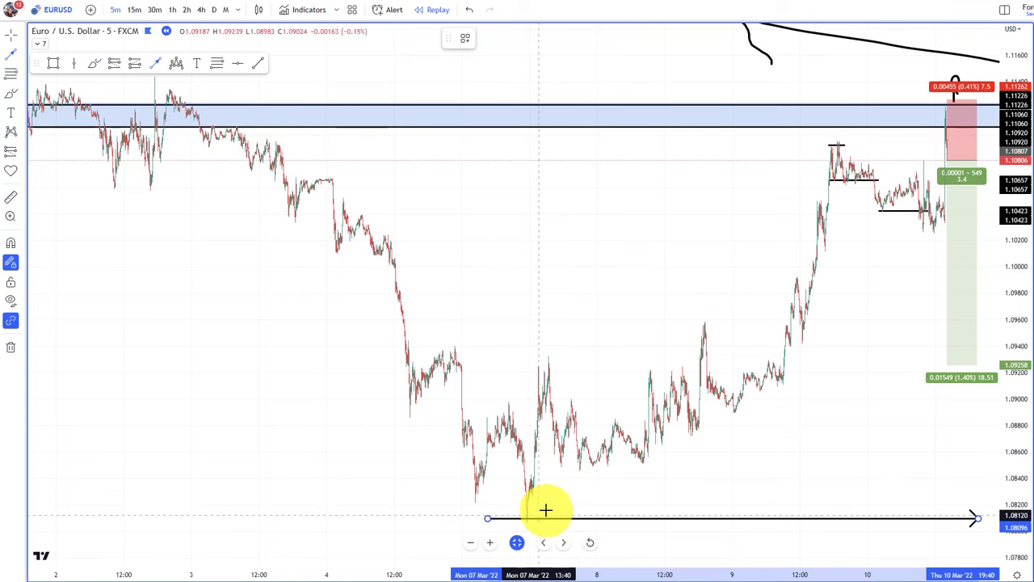
- Draw a horizontal arrow at 1.09205 from the 9 March consolidation to the short position on 10 March
{"action": "left_click", "coordinate": [782, 373]}
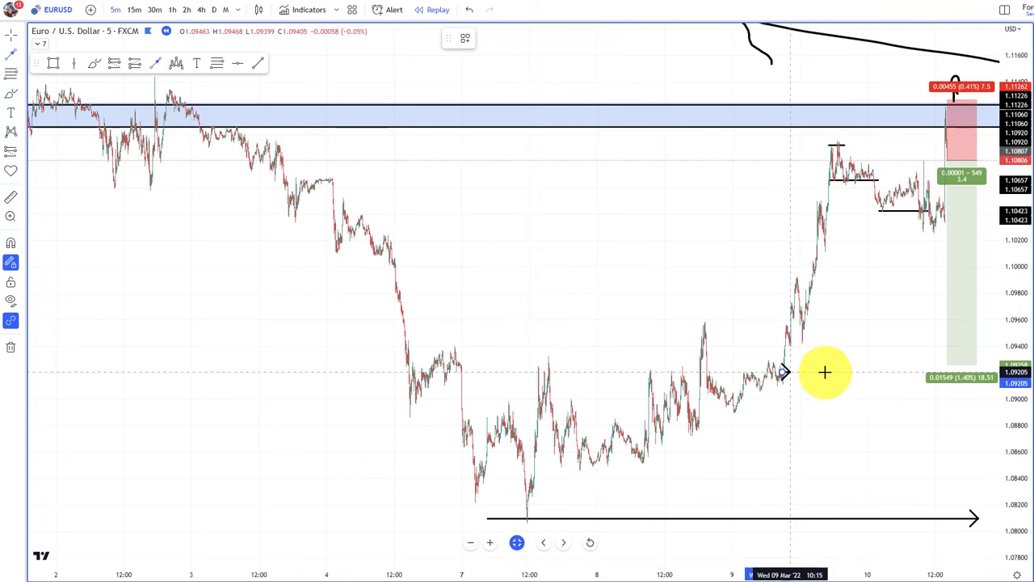
{"action": "left_click", "coordinate": [972, 374]}
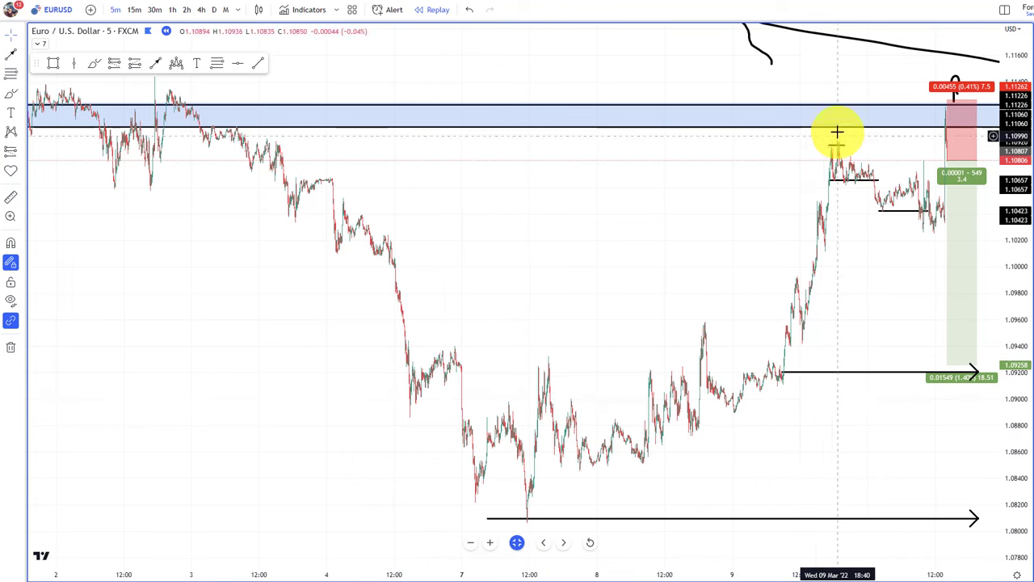
- Lower the short position's profit target to 1.09219, just above the arrow drawn from 9 March
{"action": "scroll", "coordinate": [799, 346], "scroll_direction": "up", "scroll_amount": 4}
{"action": "right_click", "coordinate": [882, 434]}
{"action": "scroll", "coordinate": [801, 418], "scroll_direction": "up", "scroll_amount": 2}
{"action": "left_click", "coordinate": [812, 407]}
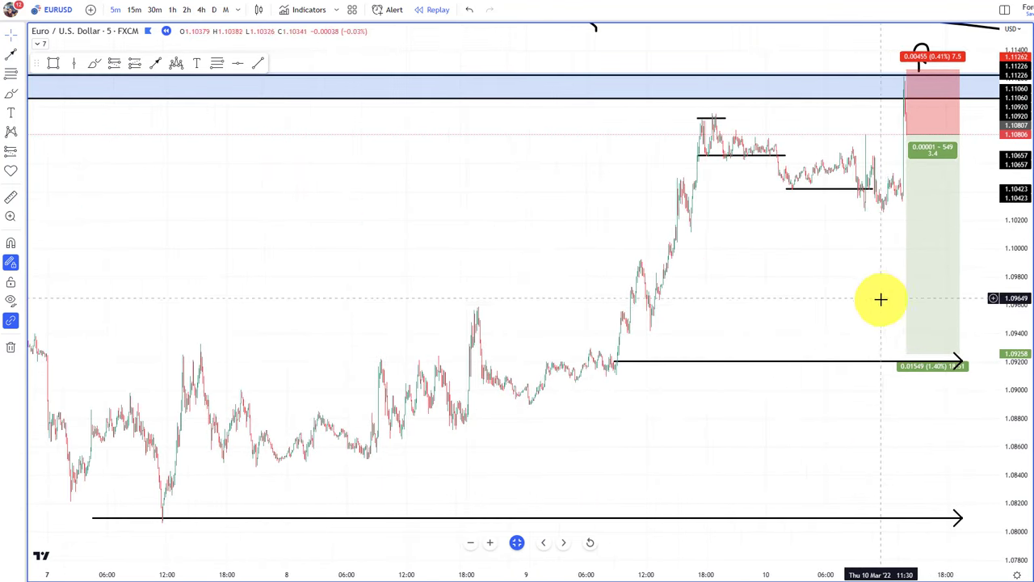
{"action": "left_click_drag", "start_coordinate": [904, 353], "coordinate": [908, 361]}
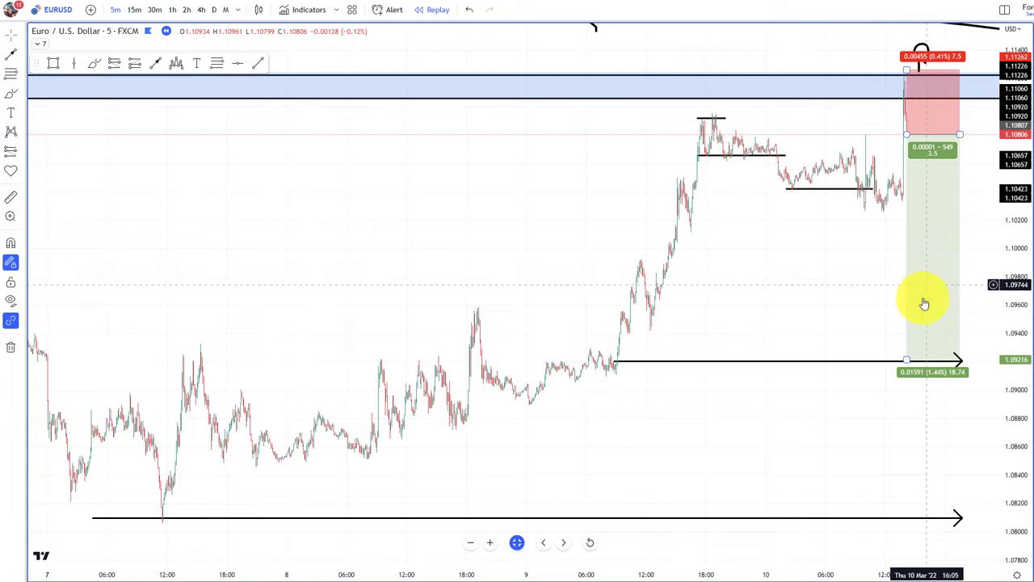
{"action": "scroll", "coordinate": [889, 363], "scroll_direction": "up", "scroll_amount": 5}
{"action": "scroll", "coordinate": [884, 335], "scroll_direction": "down", "scroll_amount": 5}
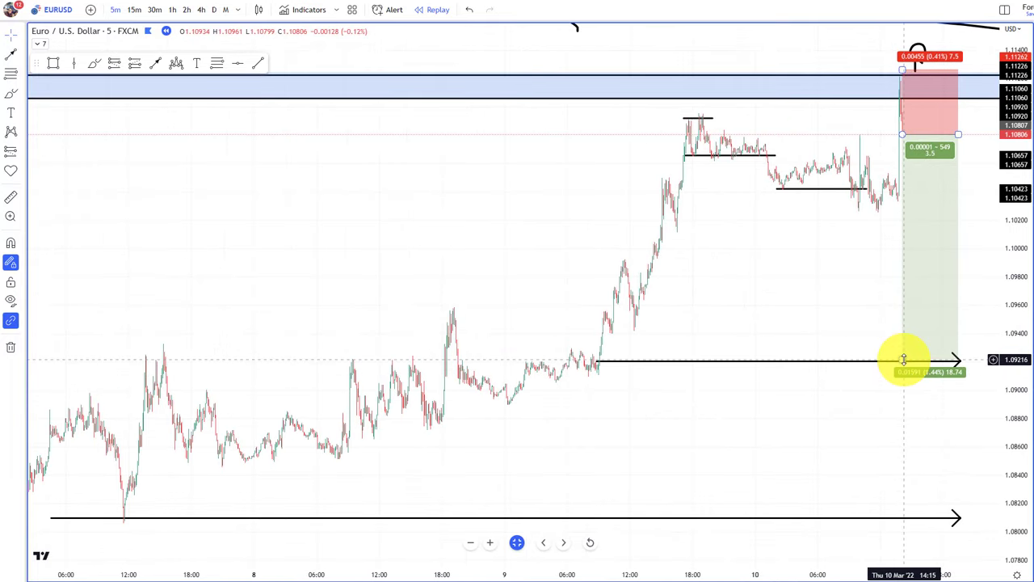
{"action": "mouse_move", "coordinate": [904, 360]}
{"action": "left_mouse_down"}
{"action": "mouse_move", "coordinate": [887, 514]}
{"action": "mouse_move", "coordinate": [911, 360]}
{"action": "left_mouse_up"}
- Draw a horizontal arrow along the 10 March low at about 1.1026, ending inside the short position
{"action": "scroll", "coordinate": [885, 423], "scroll_direction": "up", "scroll_amount": 5}
{"action": "left_click", "coordinate": [956, 238]}
{"action": "scroll", "coordinate": [950, 269], "scroll_direction": "up", "scroll_amount": 3}
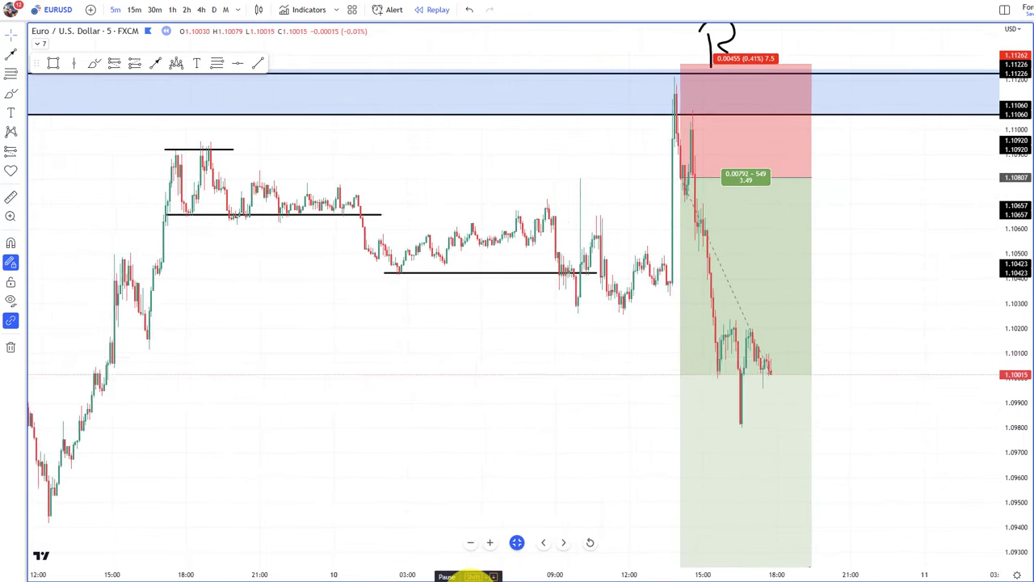
{"action": "left_click", "coordinate": [577, 314]}
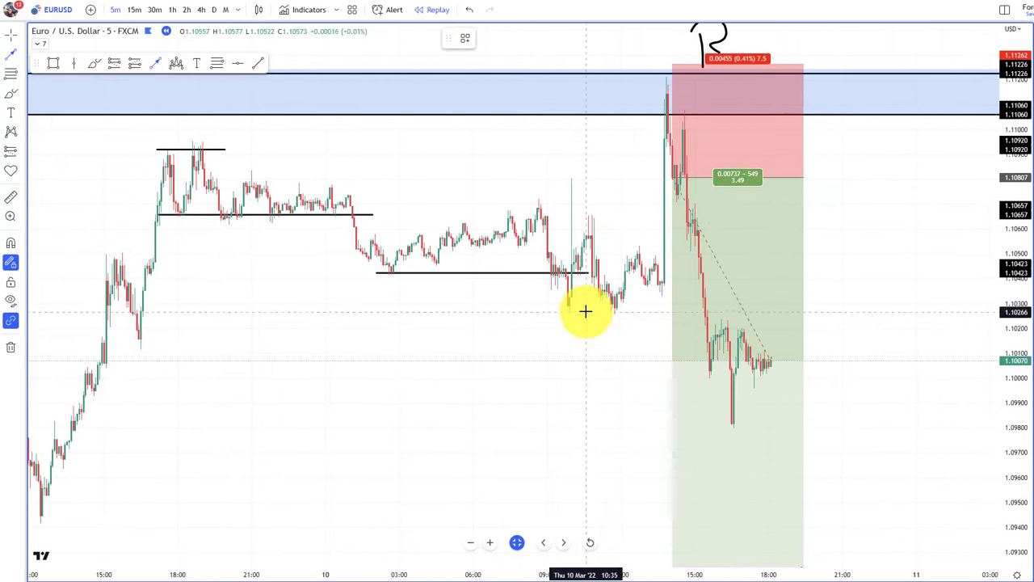
{"action": "left_click", "coordinate": [781, 315]}
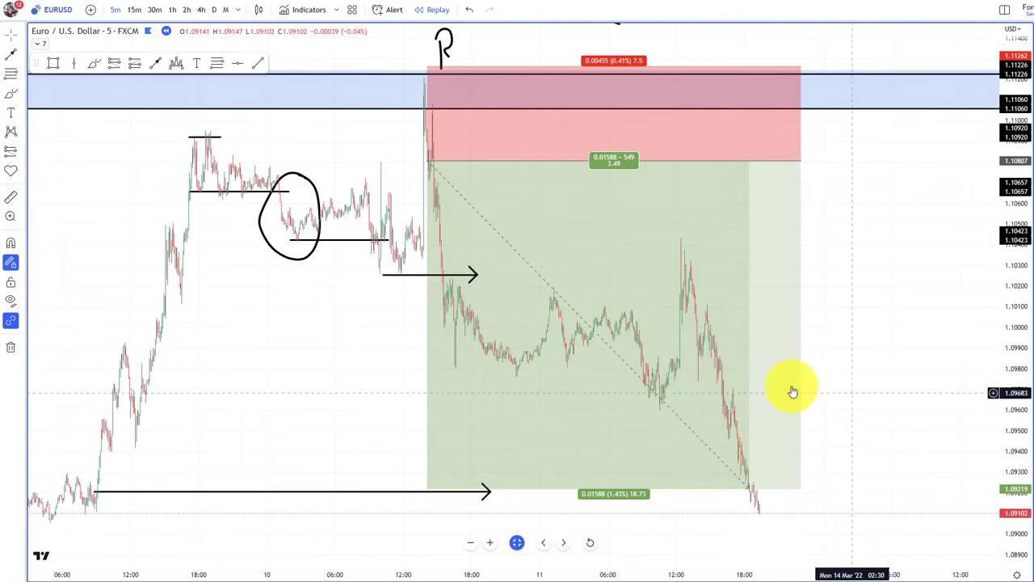
- Review the short trade from its entry below the shaded zone down to the profit target and the marked lows
{"action": "scroll", "coordinate": [800, 464], "scroll_direction": "up", "scroll_amount": 3}
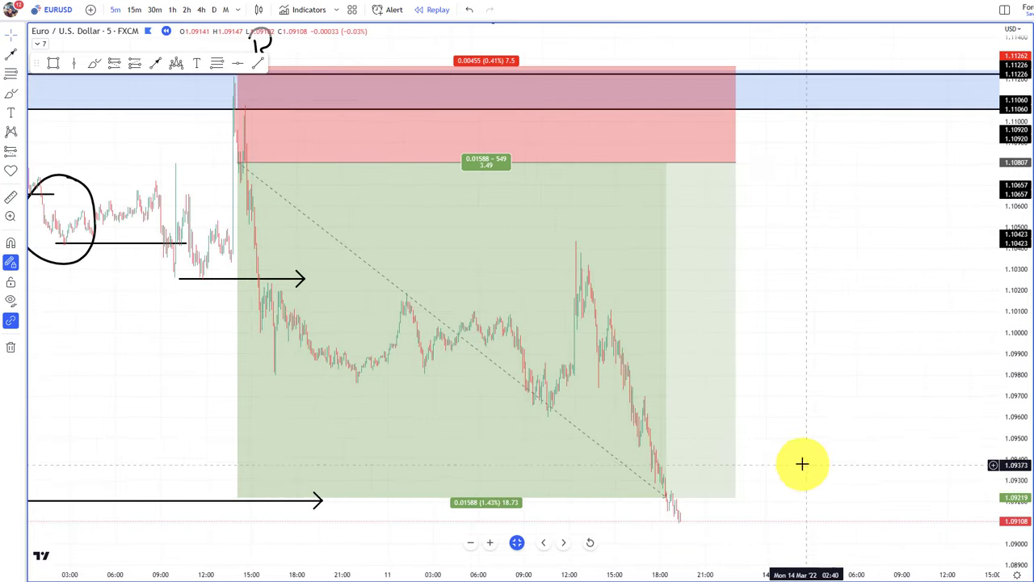
{"action": "left_click_drag", "start_coordinate": [801, 464], "coordinate": [860, 467]}
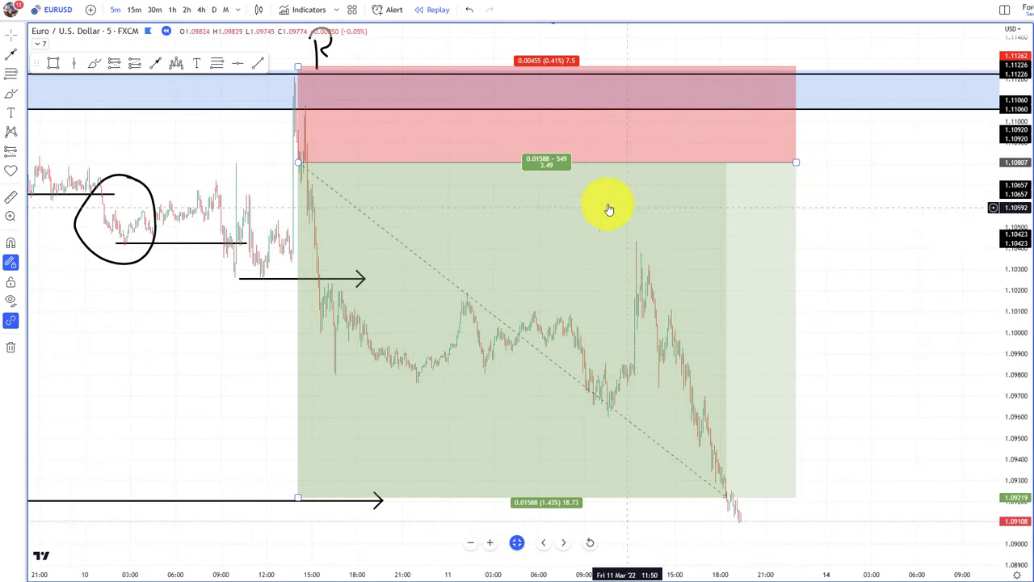
{"action": "scroll", "coordinate": [767, 501], "scroll_direction": "down", "scroll_amount": 2}
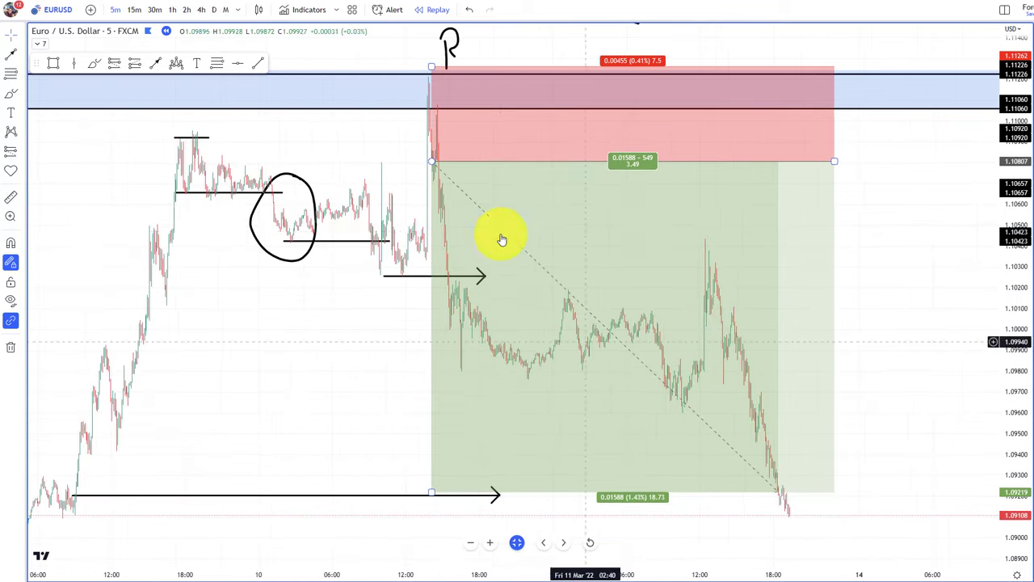
{"action": "scroll", "coordinate": [603, 423], "scroll_direction": "down", "scroll_amount": 2}
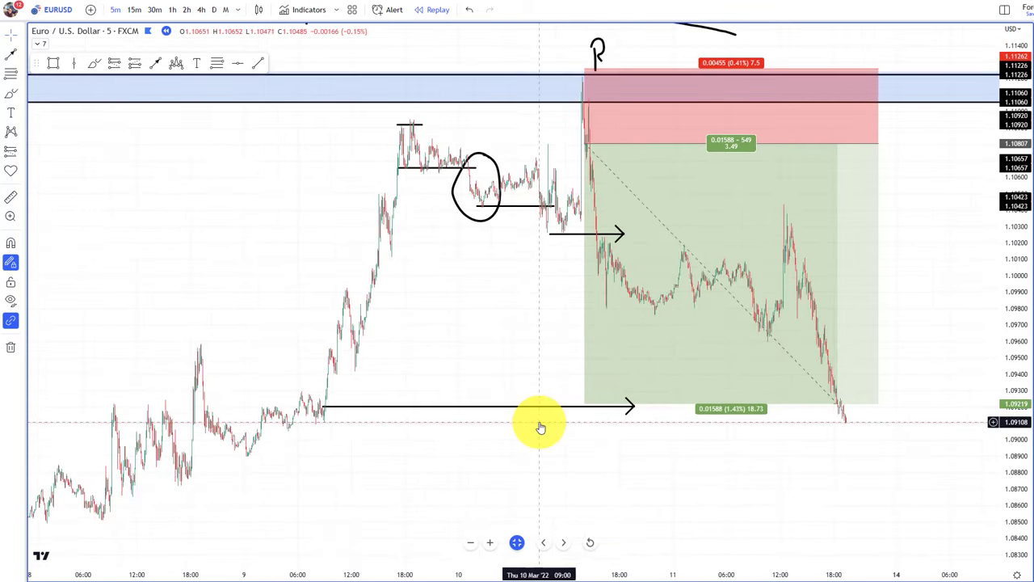
{"action": "scroll", "coordinate": [655, 482], "scroll_direction": "down", "scroll_amount": 3}
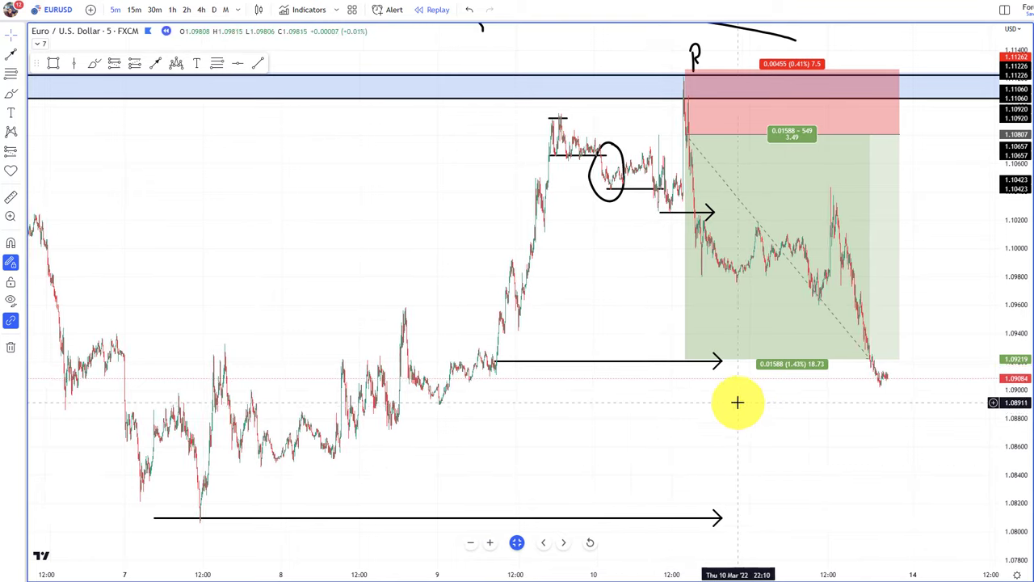
{"action": "left_click_drag", "start_coordinate": [887, 500], "coordinate": [733, 499]}
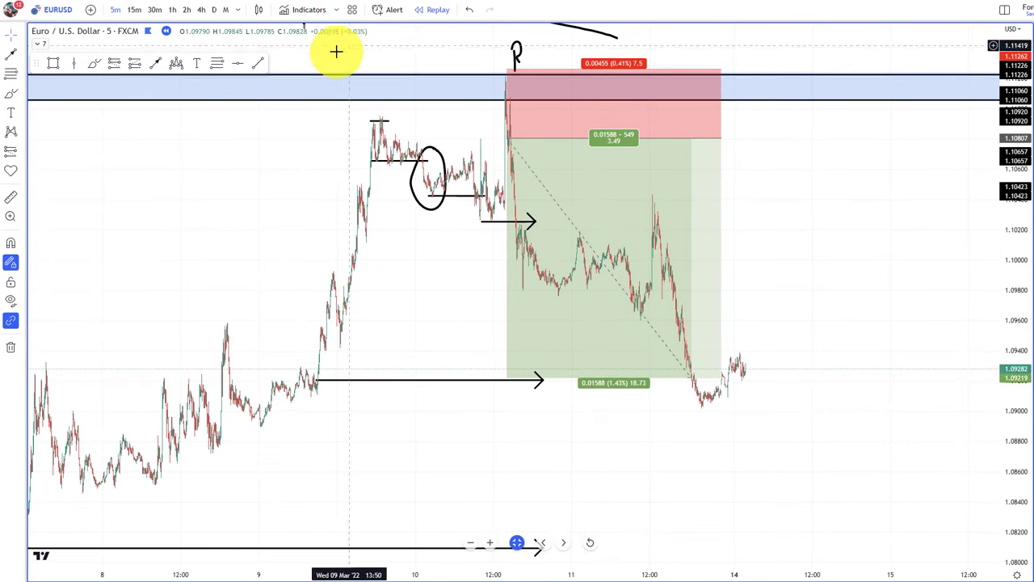
- Sketch a rising path into the shaded zone with a circle at its end using the brush, and undo it
{"action": "left_click", "coordinate": [92, 64]}
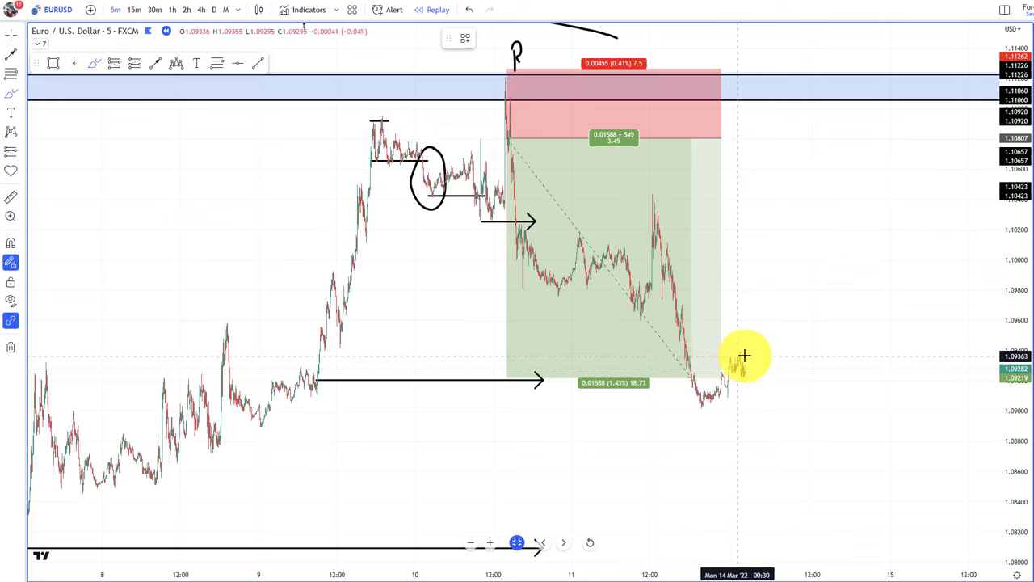
{"action": "mouse_move", "coordinate": [813, 198]}
{"action": "left_mouse_down"}
{"action": "mouse_move", "coordinate": [907, 91]}
{"action": "mouse_move", "coordinate": [868, 101]}
{"action": "mouse_move", "coordinate": [891, 87]}
{"action": "left_mouse_up"}
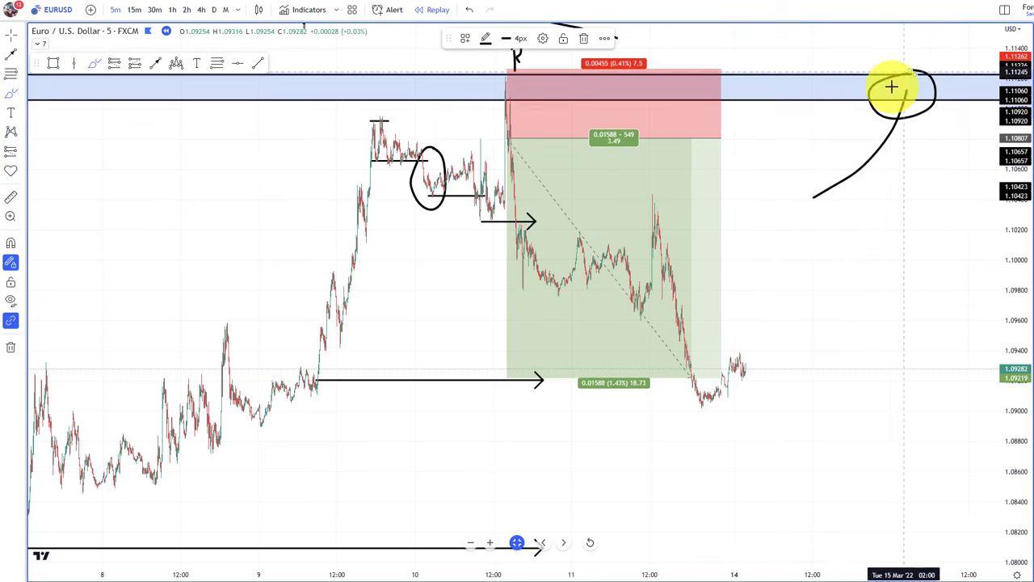
{"action": "key", "text": "ctrl+z"}
{"action": "key", "text": "ctrl+z"}
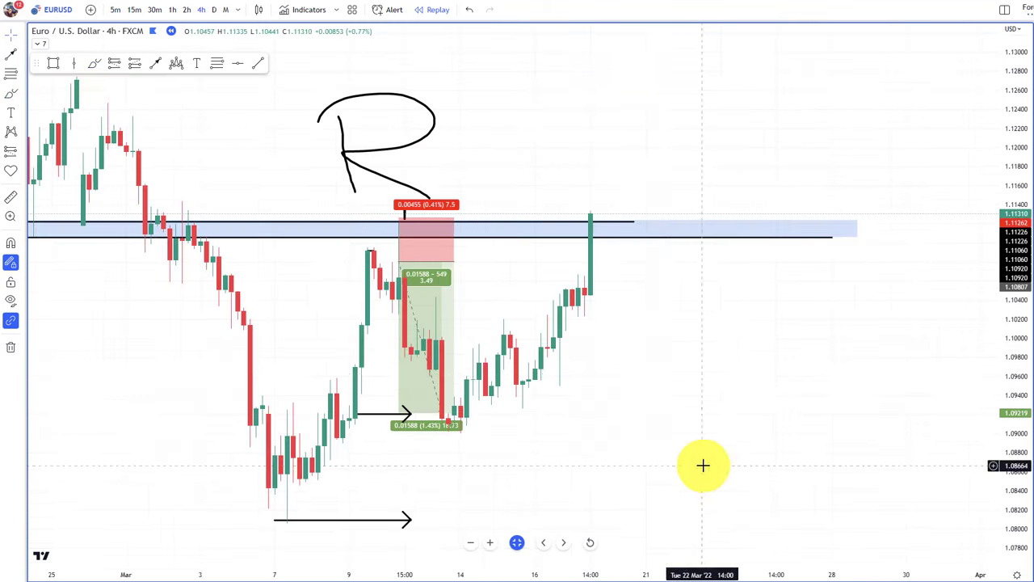
- On the 4-hour chart, brush a rising breakout path and a falling alternative from the latest candle, and undo them
{"action": "left_click", "coordinate": [665, 237]}
{"action": "left_click", "coordinate": [656, 282]}
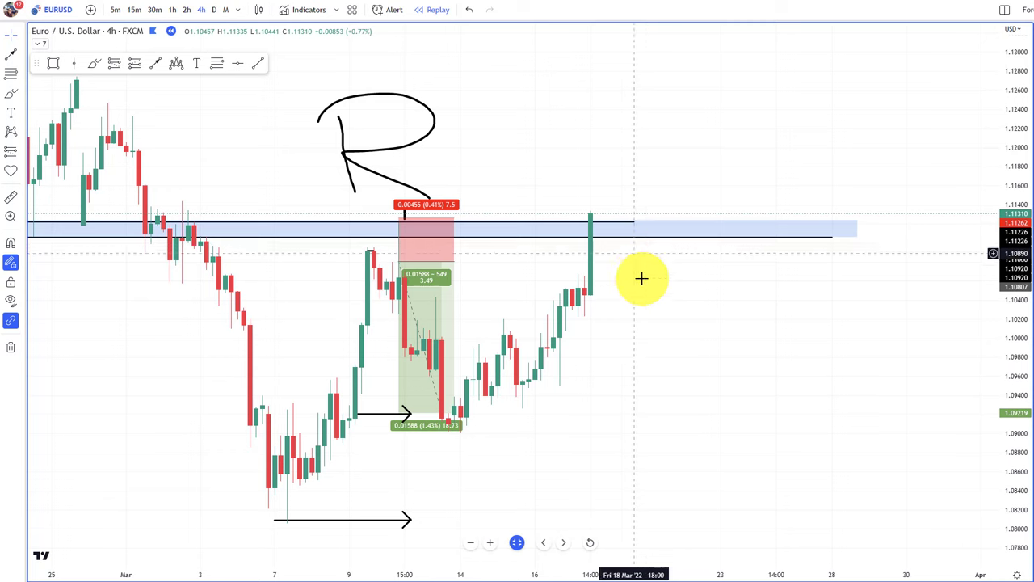
{"action": "scroll", "coordinate": [644, 280], "scroll_direction": "down", "scroll_amount": 1}
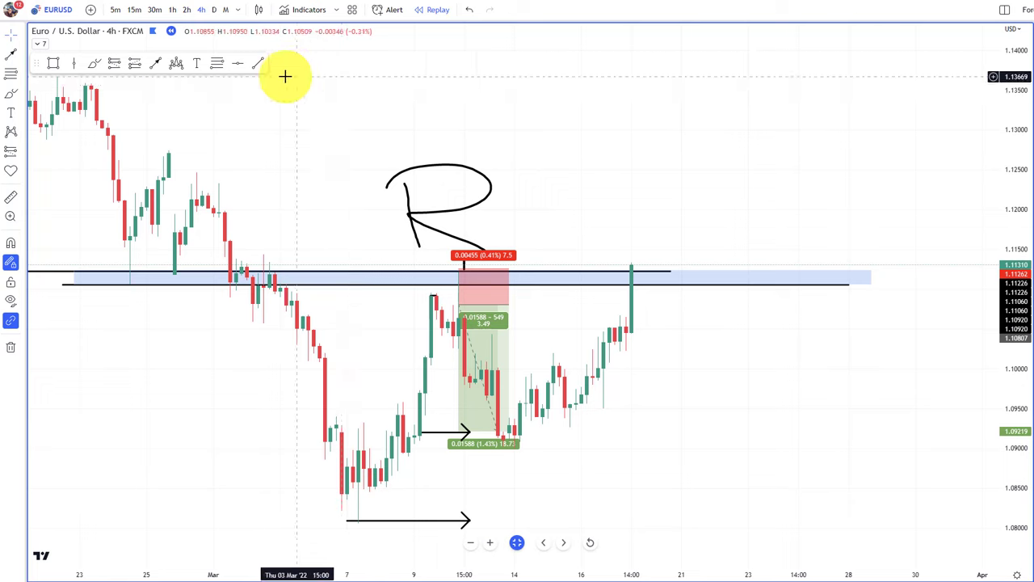
{"action": "left_click", "coordinate": [93, 63]}
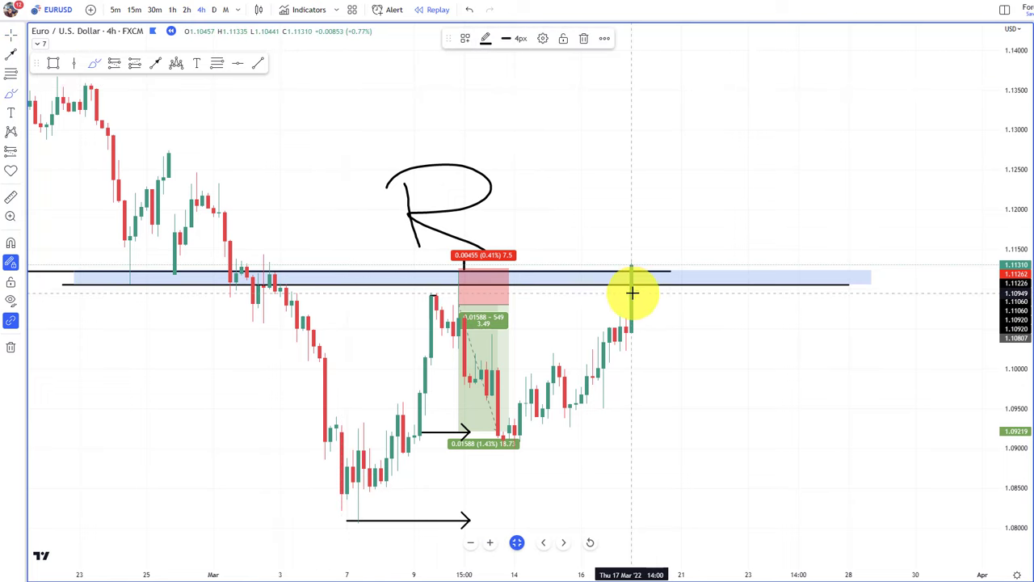
{"action": "left_click_drag", "start_coordinate": [692, 274], "coordinate": [731, 199]}
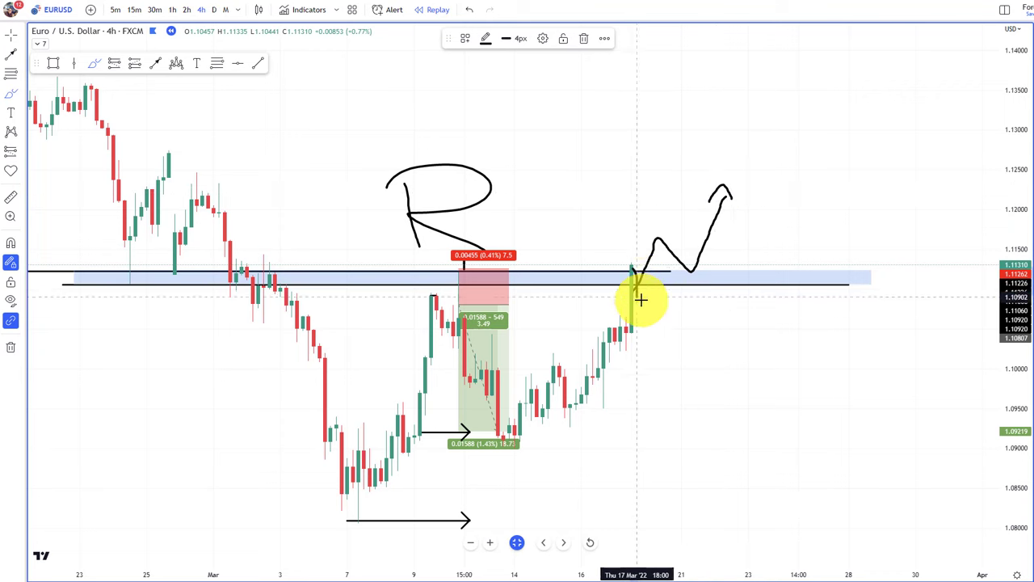
{"action": "scroll", "coordinate": [473, 235], "scroll_direction": "down", "scroll_amount": 3}
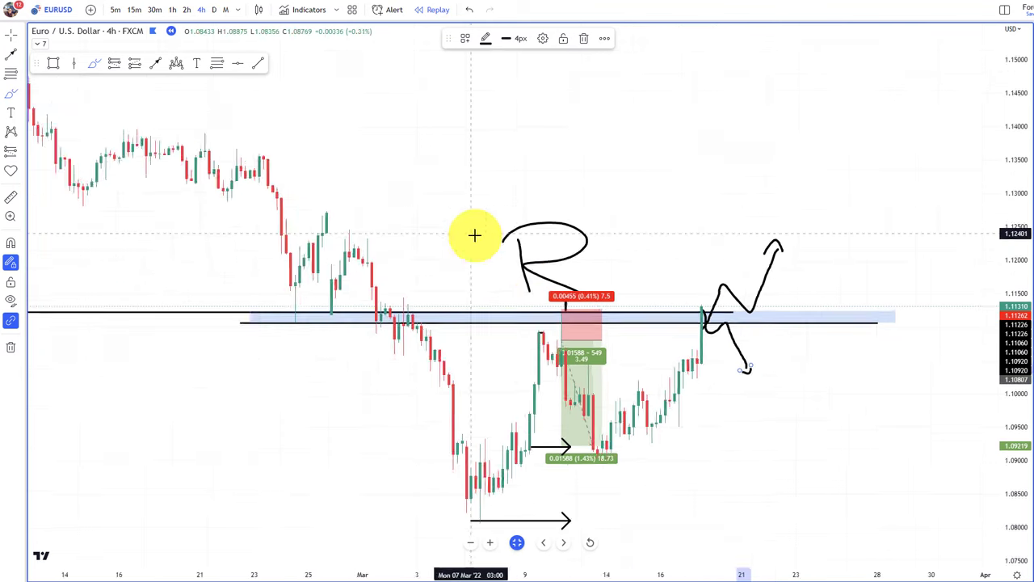
{"action": "key", "text": "ctrl+z"}
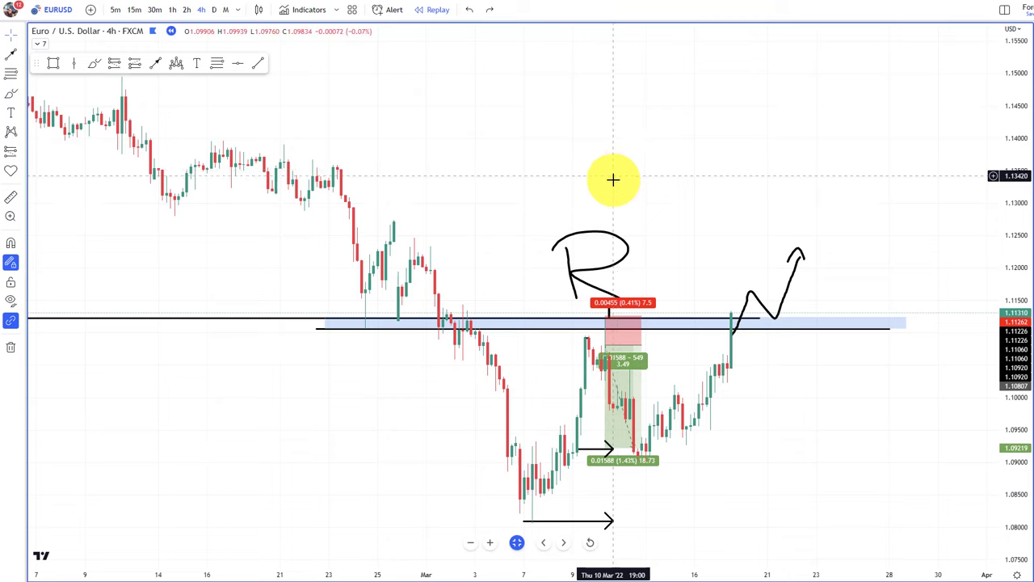
{"action": "scroll", "coordinate": [626, 218], "scroll_direction": "up", "scroll_amount": 3}
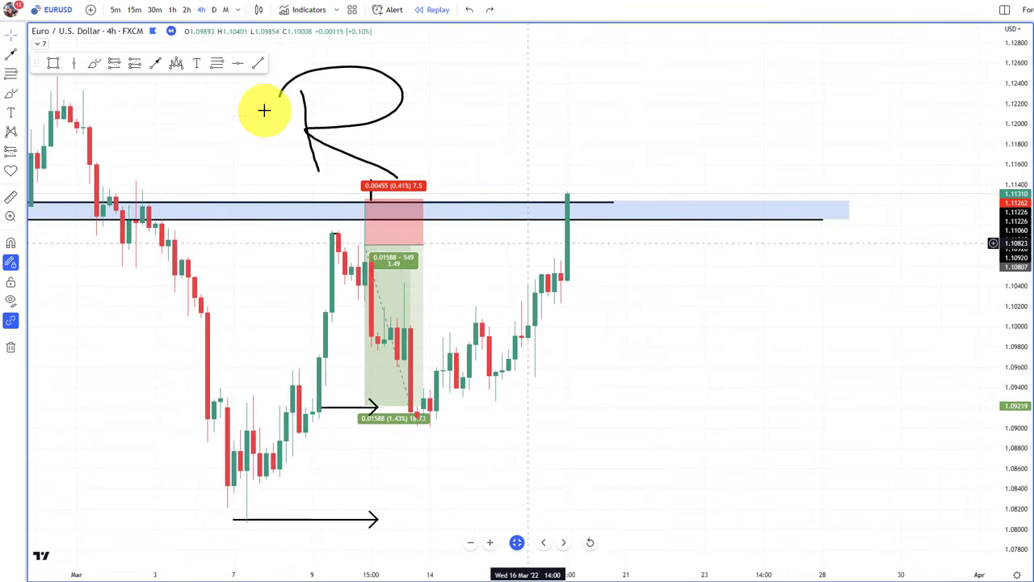
- Switch the chart to the 5-minute timeframe
{"action": "left_click", "coordinate": [116, 10]}
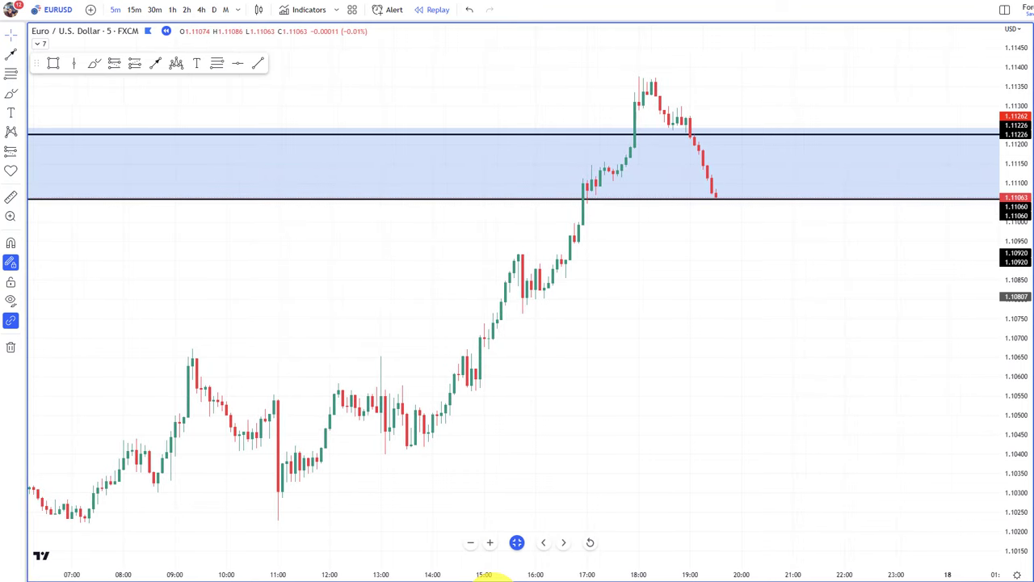
- Circle the 17 March drop through the shaded zone with the brush, trace the rise before it, and remove both drawings
{"action": "left_click", "coordinate": [95, 63]}
{"action": "mouse_move", "coordinate": [637, 73]}
{"action": "left_mouse_down"}
{"action": "mouse_move", "coordinate": [646, 71]}
{"action": "mouse_move", "coordinate": [671, 145]}
{"action": "mouse_move", "coordinate": [646, 80]}
{"action": "left_mouse_up"}
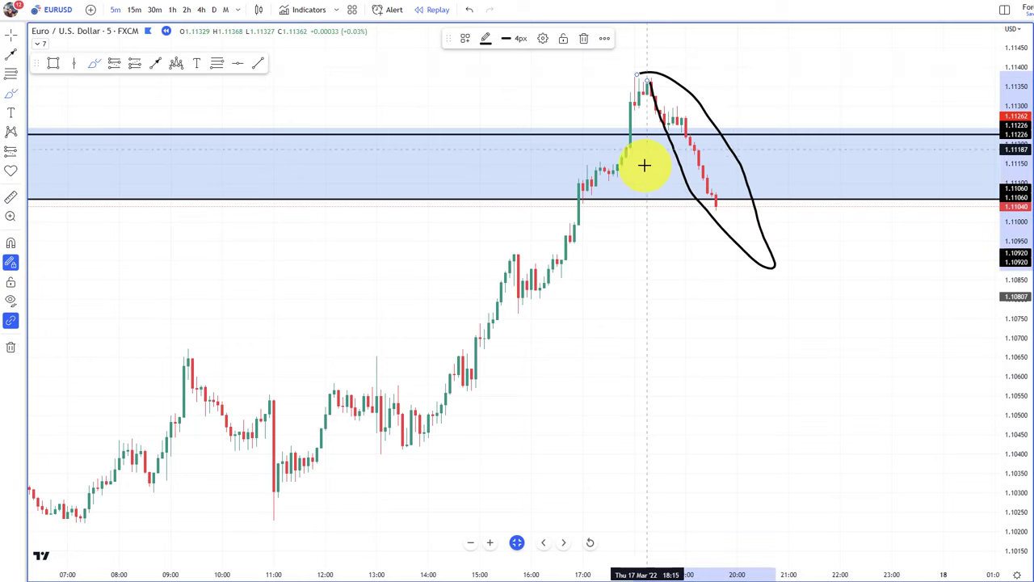
{"action": "key", "text": "Delete"}
{"action": "mouse_move", "coordinate": [429, 450]}
{"action": "left_mouse_down"}
{"action": "mouse_move", "coordinate": [510, 390]}
{"action": "mouse_move", "coordinate": [630, 197]}
{"action": "left_mouse_up"}
{"action": "key", "text": "ctrl+z"}
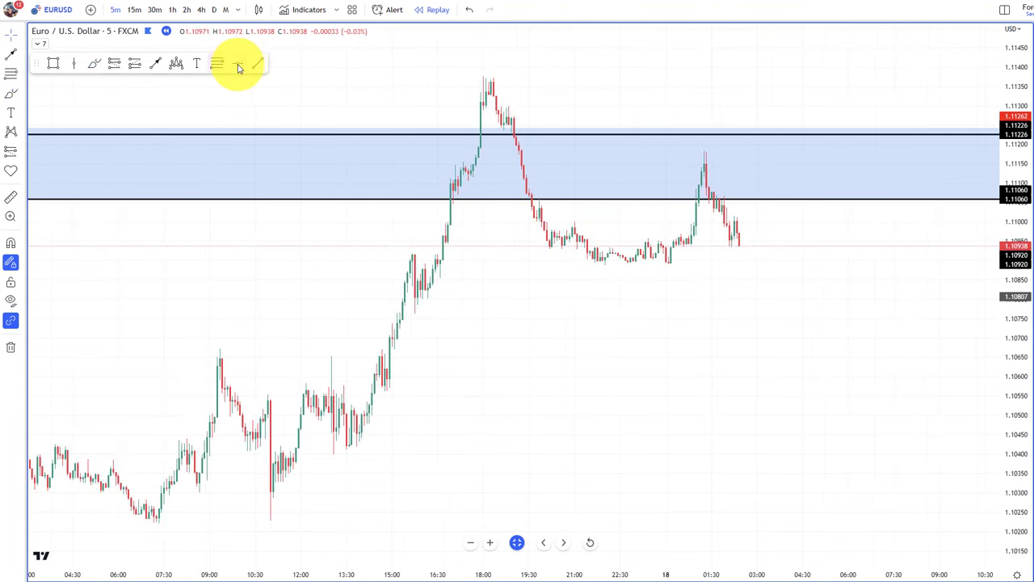
- Draw a horizontal trend line at 1.10888 under the lows between 17 and 18 March, extending past the latest candle
{"action": "left_click", "coordinate": [238, 65]}
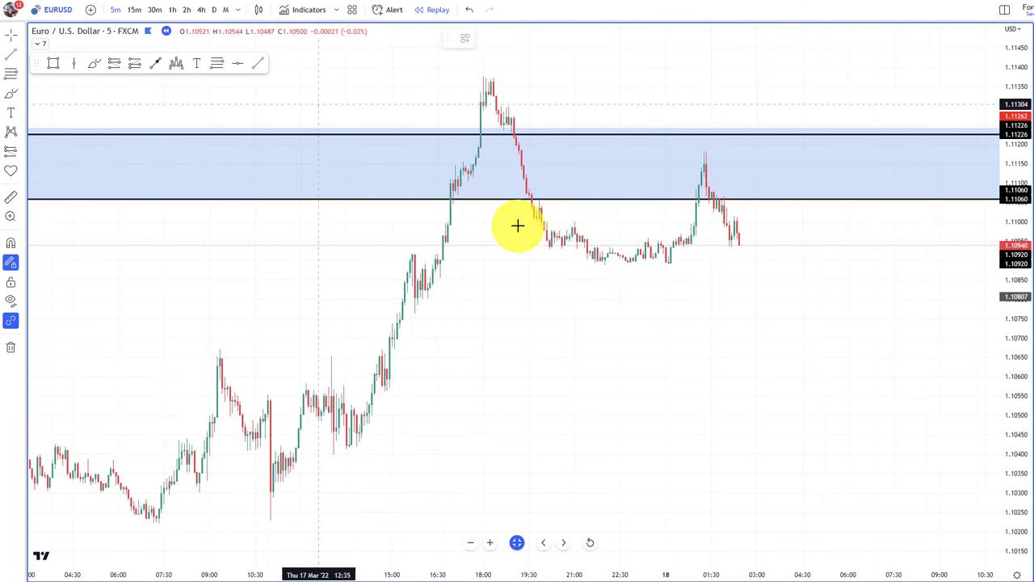
{"action": "left_click_drag", "start_coordinate": [551, 265], "coordinate": [820, 265]}
{"action": "left_click", "coordinate": [485, 71]}
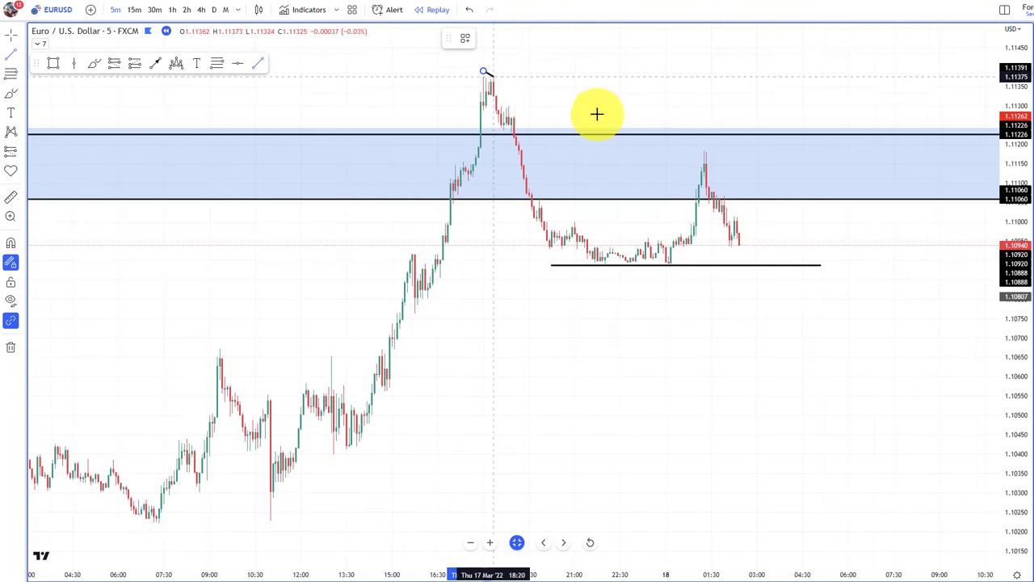
{"action": "key", "text": "Escape"}
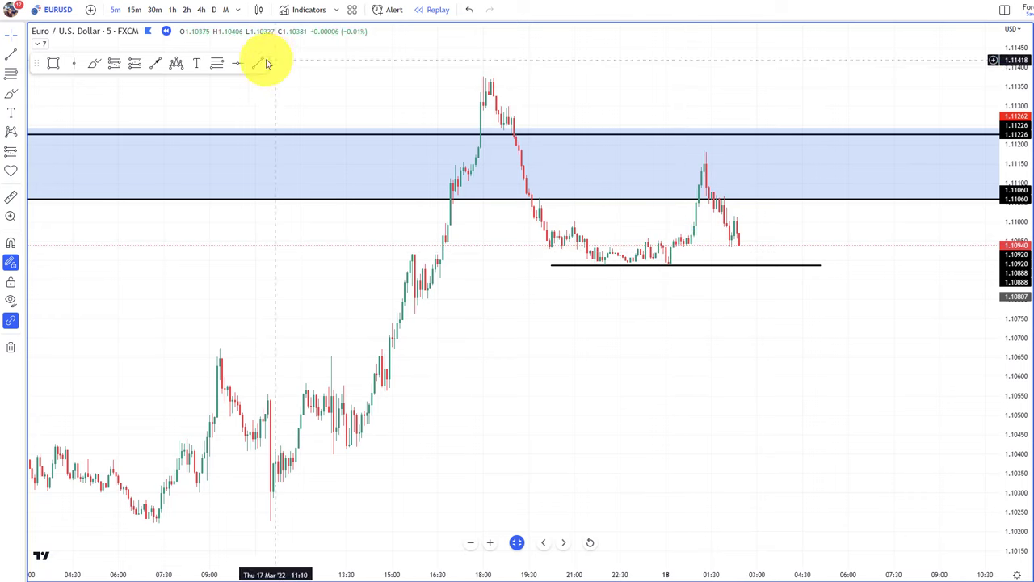
- Sketch a falling path below the new trend line with the brush, and undo it
{"action": "left_click", "coordinate": [93, 65]}
{"action": "mouse_move", "coordinate": [748, 272]}
{"action": "left_mouse_down"}
{"action": "mouse_move", "coordinate": [736, 261]}
{"action": "mouse_move", "coordinate": [760, 252]}
{"action": "mouse_move", "coordinate": [812, 279]}
{"action": "mouse_move", "coordinate": [834, 361]}
{"action": "left_mouse_up"}
{"action": "key", "text": "ctrl+z"}
{"action": "key", "text": "ctrl+z"}
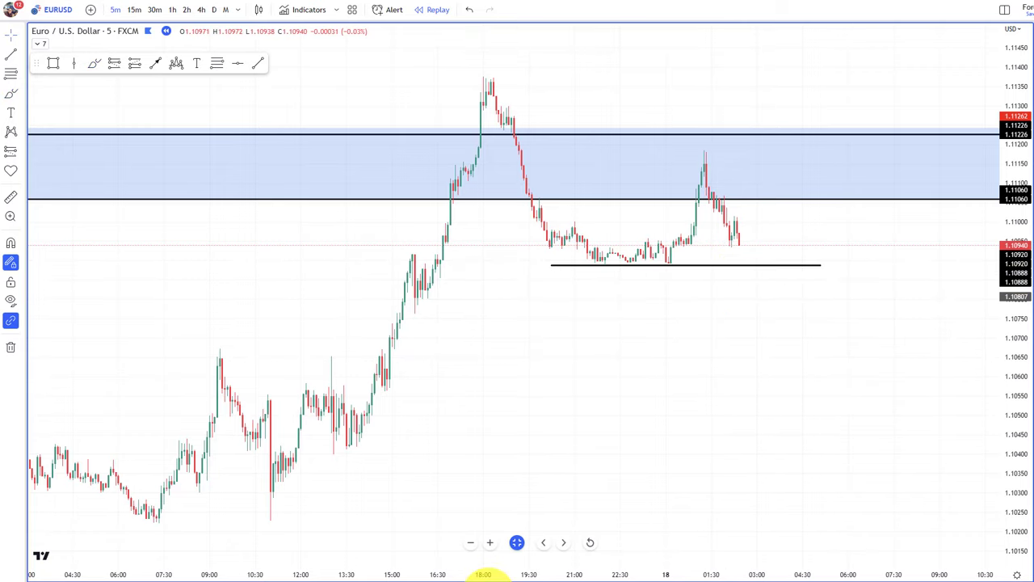
- Advance the replay until price breaks below the 1.10888 line, and place a short position at 1.10859 on the breakout candle
{"action": "left_click", "coordinate": [489, 580]}
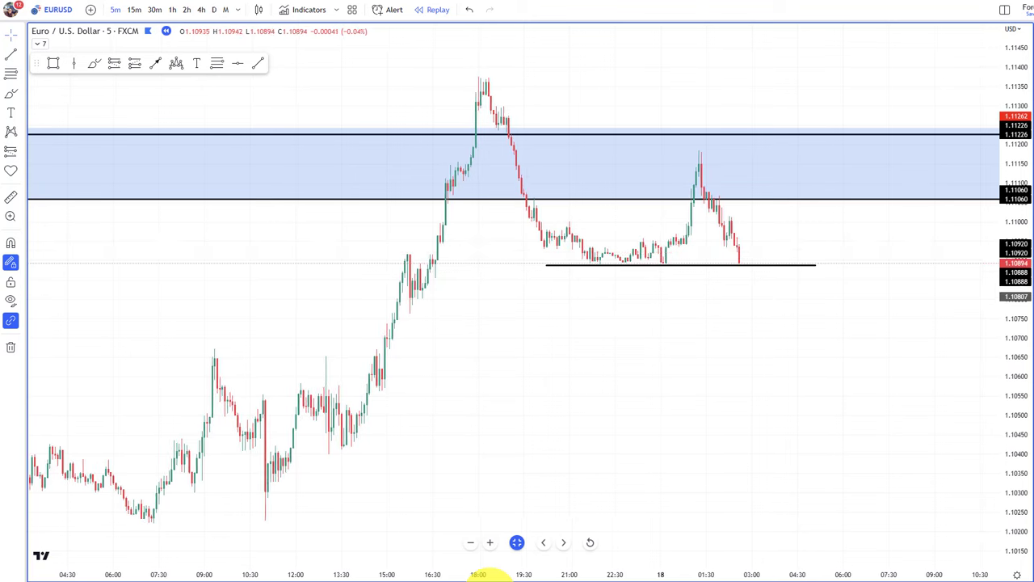
{"action": "scroll", "coordinate": [704, 413], "scroll_direction": "up", "scroll_amount": 3}
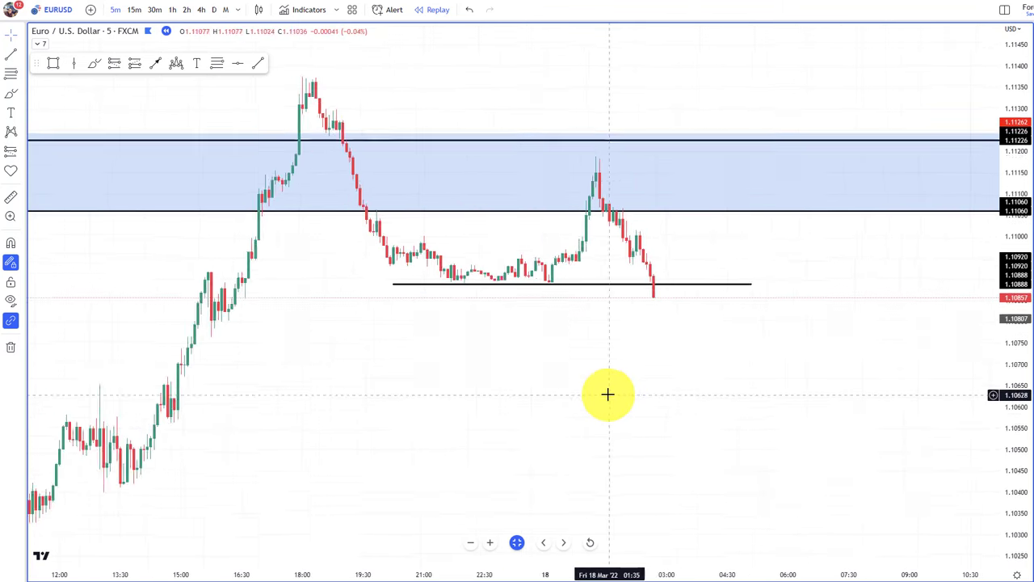
{"action": "scroll", "coordinate": [607, 394], "scroll_direction": "up", "scroll_amount": 1}
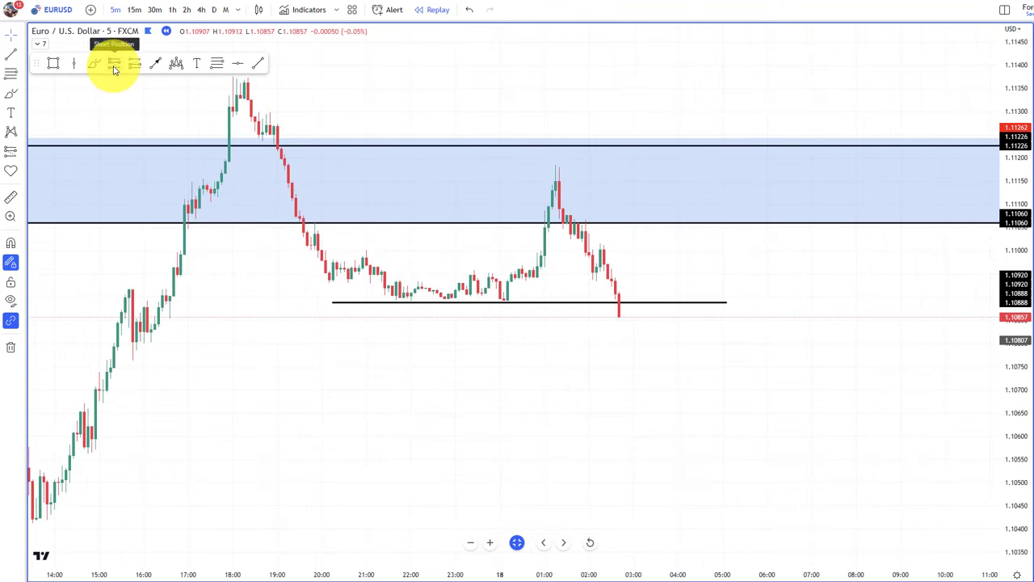
{"action": "left_click", "coordinate": [114, 70]}
{"action": "left_click", "coordinate": [619, 315]}
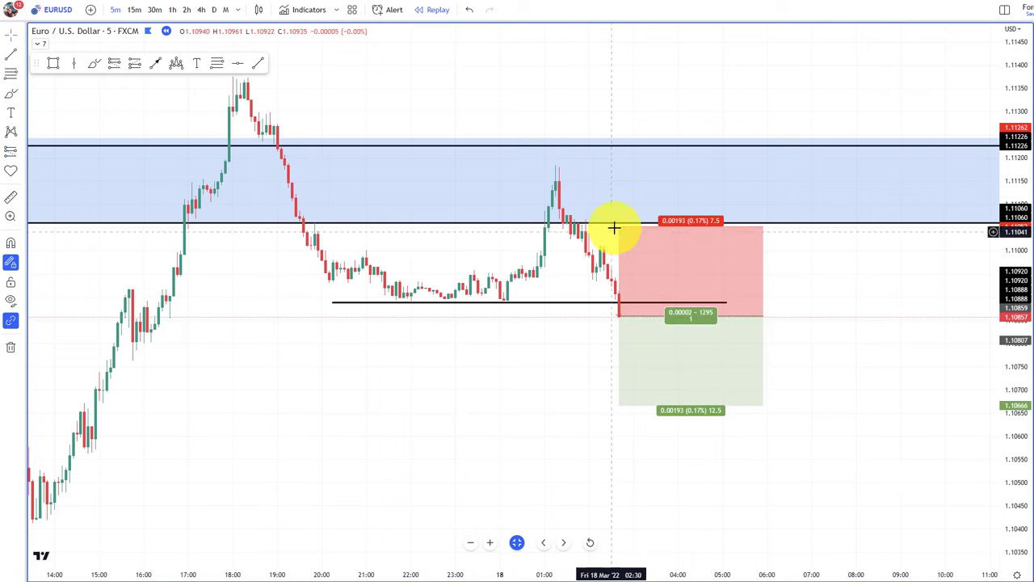
- Raise the short position's stop to 1.11086, and mark the earlier lows with horizontal arrows at 1.10244 and 1.09651
{"action": "mouse_move", "coordinate": [614, 228]}
{"action": "left_mouse_down"}
{"action": "mouse_move", "coordinate": [635, 266]}
{"action": "mouse_move", "coordinate": [653, 238]}
{"action": "mouse_move", "coordinate": [607, 254]}
{"action": "mouse_move", "coordinate": [627, 213]}
{"action": "left_mouse_up"}
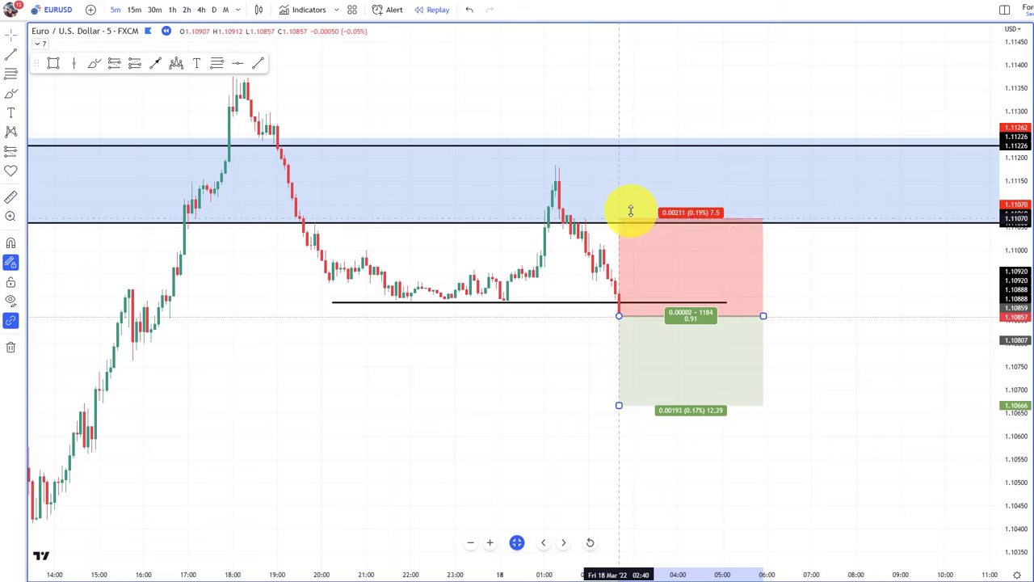
{"action": "scroll", "coordinate": [596, 259], "scroll_direction": "down", "scroll_amount": 5}
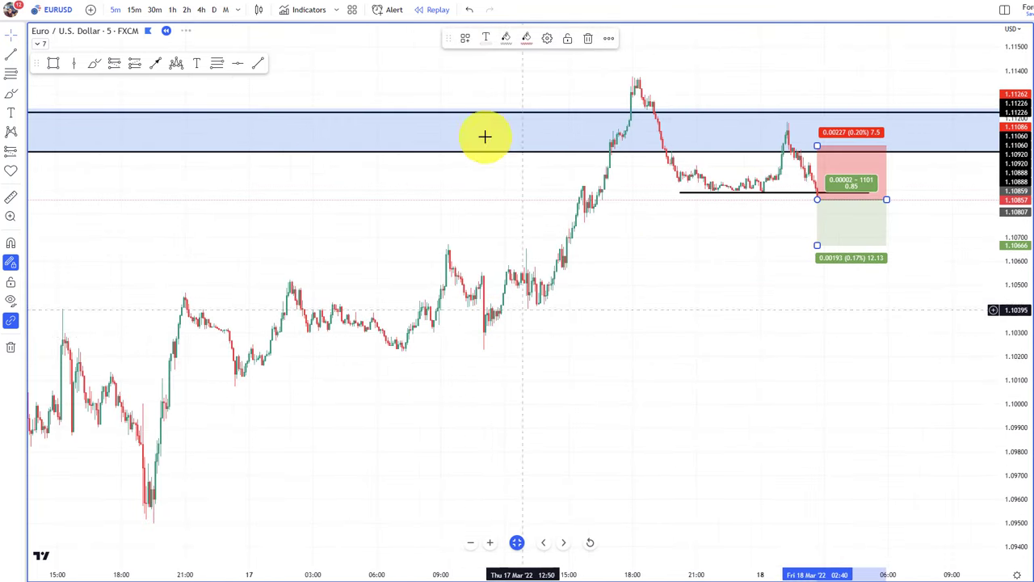
{"action": "left_click", "coordinate": [155, 64]}
{"action": "scroll", "coordinate": [242, 193], "scroll_direction": "down", "scroll_amount": 2}
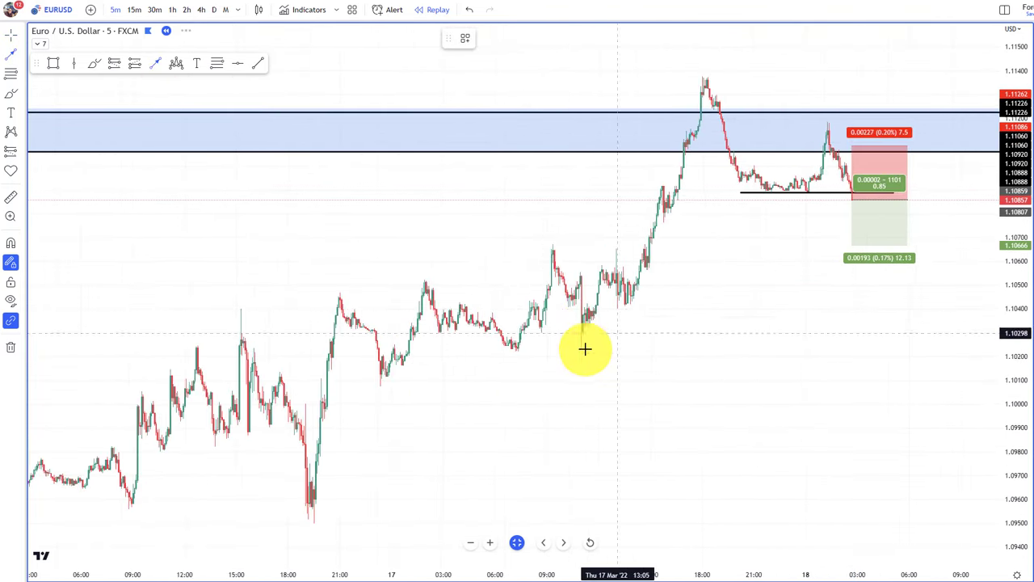
{"action": "left_click_drag", "start_coordinate": [480, 346], "coordinate": [879, 346]}
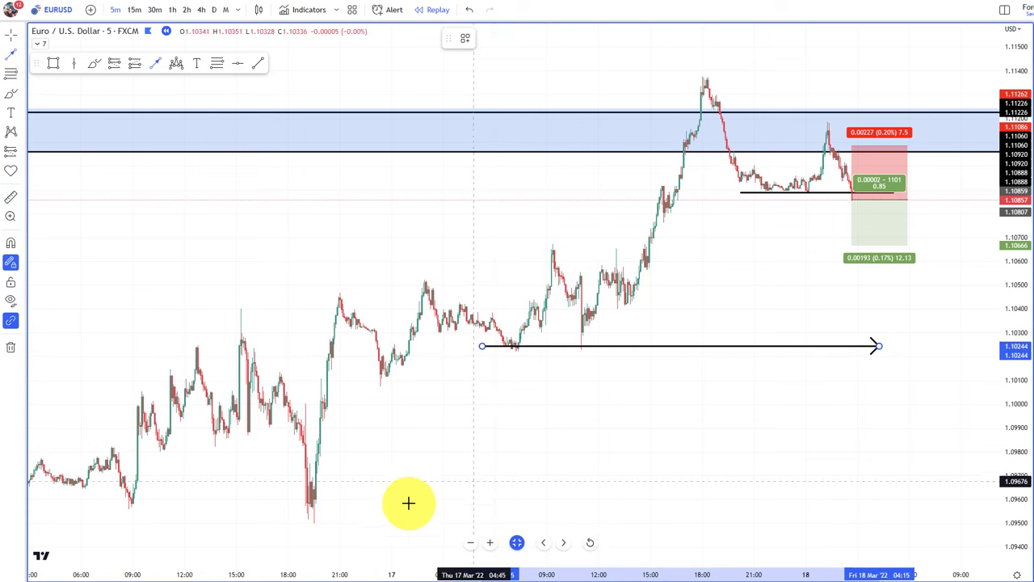
{"action": "left_click_drag", "start_coordinate": [306, 487], "coordinate": [327, 486]}
{"action": "left_click_drag", "start_coordinate": [523, 478], "coordinate": [940, 484]}
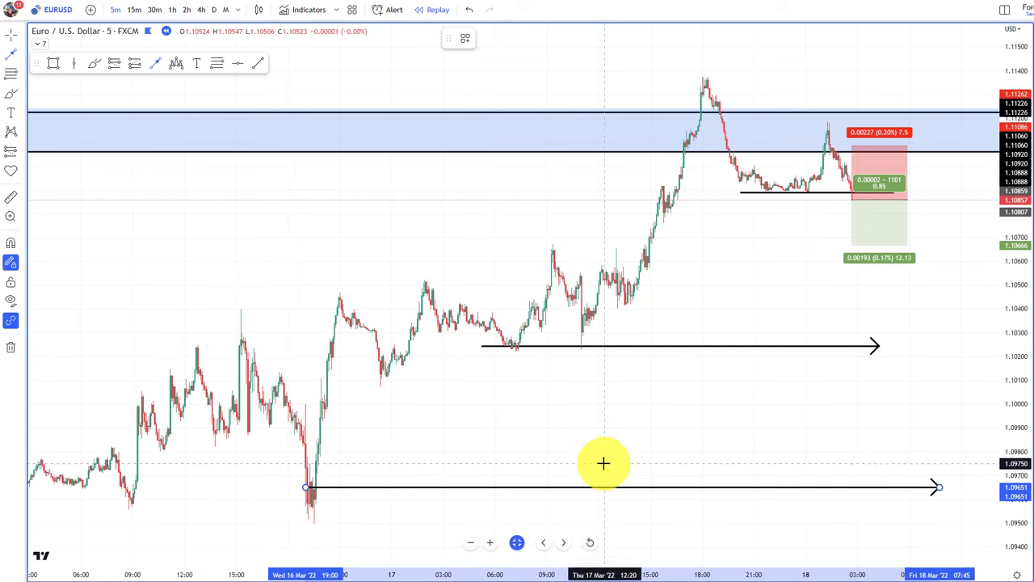
- Lower the short position's target to 1.10237, just past the upper arrow, and widen the position to about 07:30 on 18 March
{"action": "left_click_drag", "start_coordinate": [667, 360], "coordinate": [553, 382]}
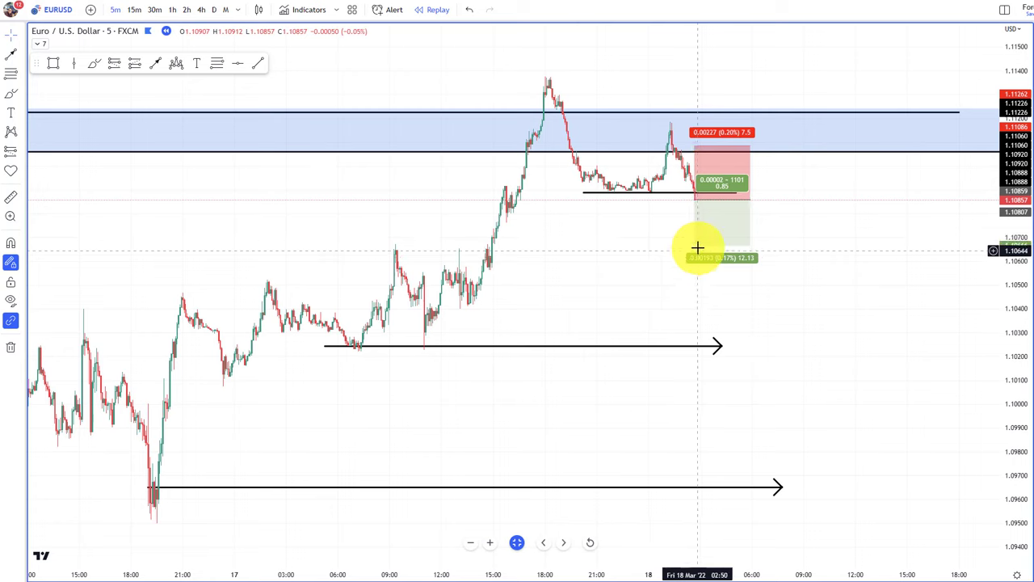
{"action": "left_click_drag", "start_coordinate": [697, 247], "coordinate": [702, 333]}
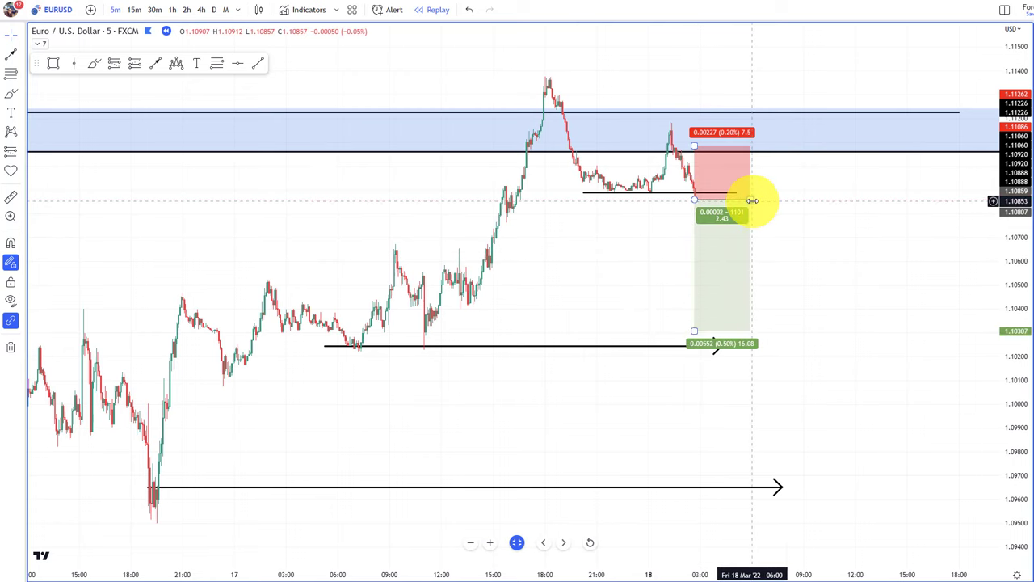
{"action": "left_click_drag", "start_coordinate": [752, 201], "coordinate": [777, 199]}
{"action": "left_click_drag", "start_coordinate": [694, 333], "coordinate": [693, 344]}
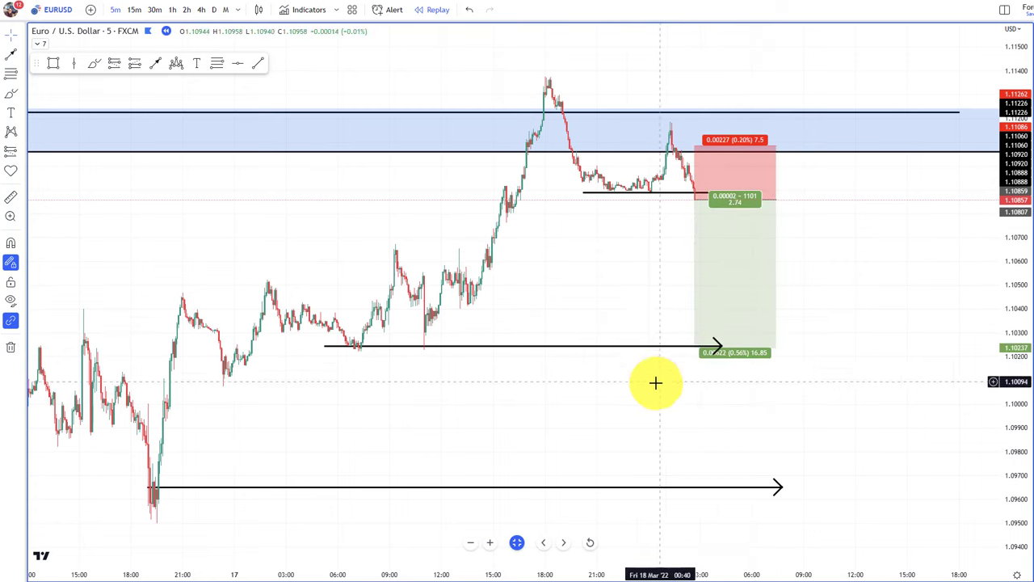
{"action": "scroll", "coordinate": [838, 344], "scroll_direction": "up", "scroll_amount": 3}
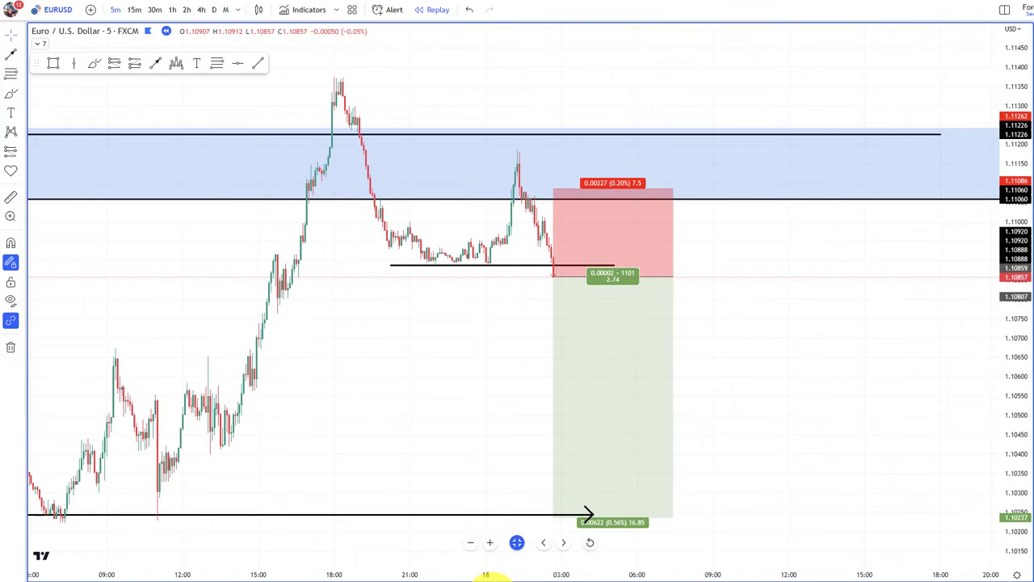
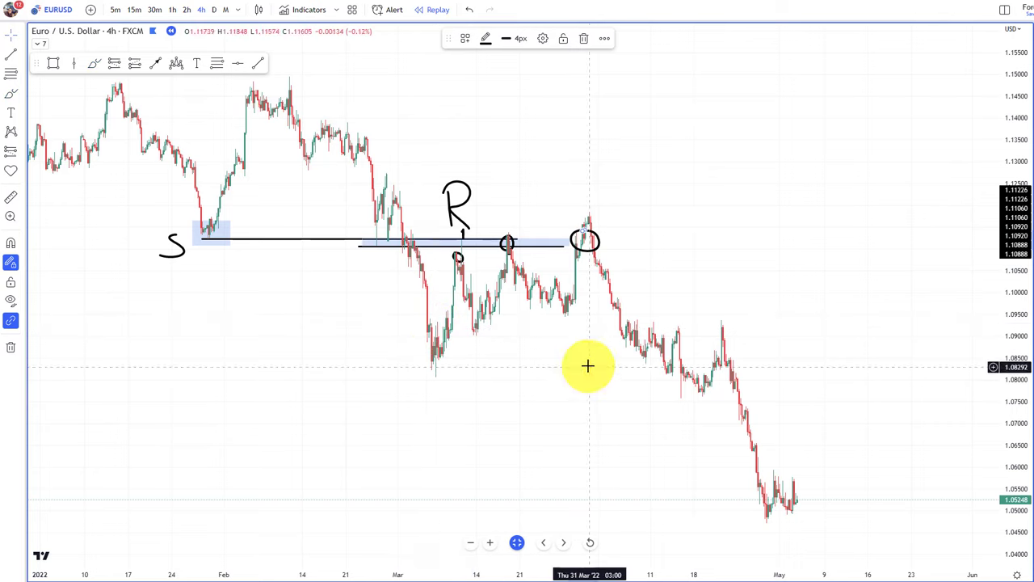
- Draw horizontal trend lines on the 4-hour chart at 1.08057 from the early March low and at 1.07625 from the mid-April low
{"action": "key", "text": "Escape"}
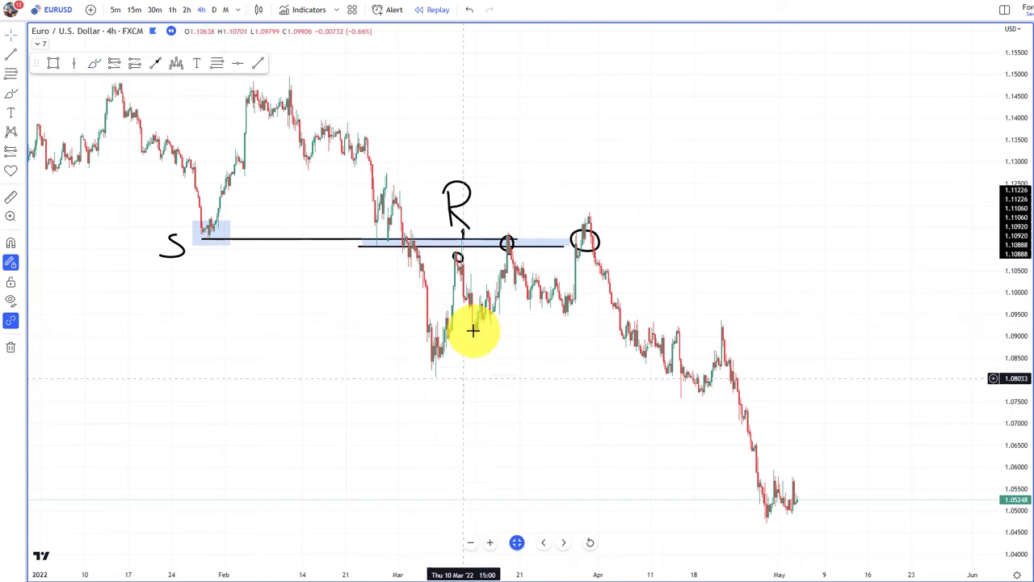
{"action": "scroll", "coordinate": [473, 307], "scroll_direction": "up", "scroll_amount": 1}
{"action": "scroll", "coordinate": [404, 198], "scroll_direction": "down", "scroll_amount": 6}
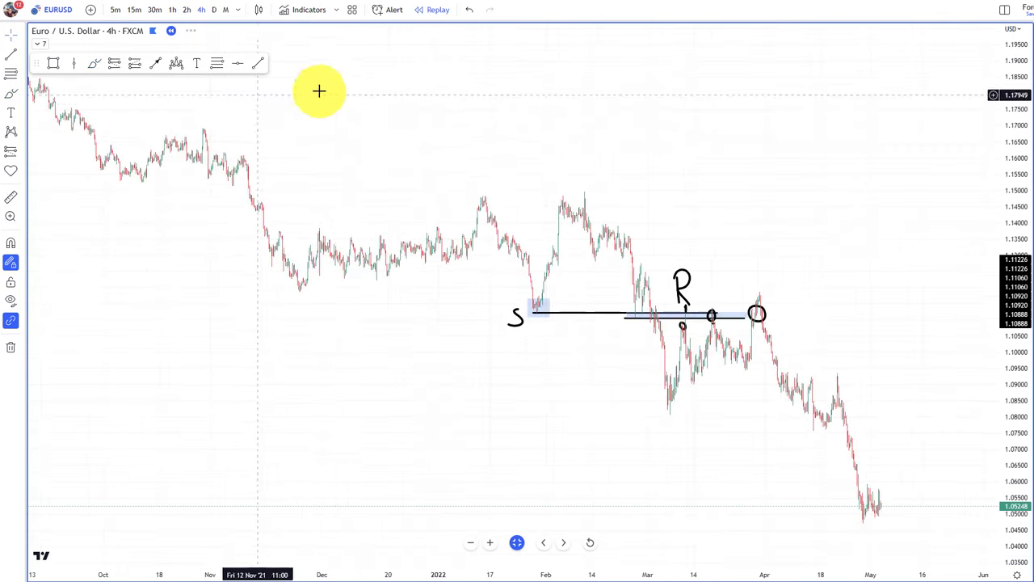
{"action": "scroll", "coordinate": [449, 302], "scroll_direction": "up", "scroll_amount": 3}
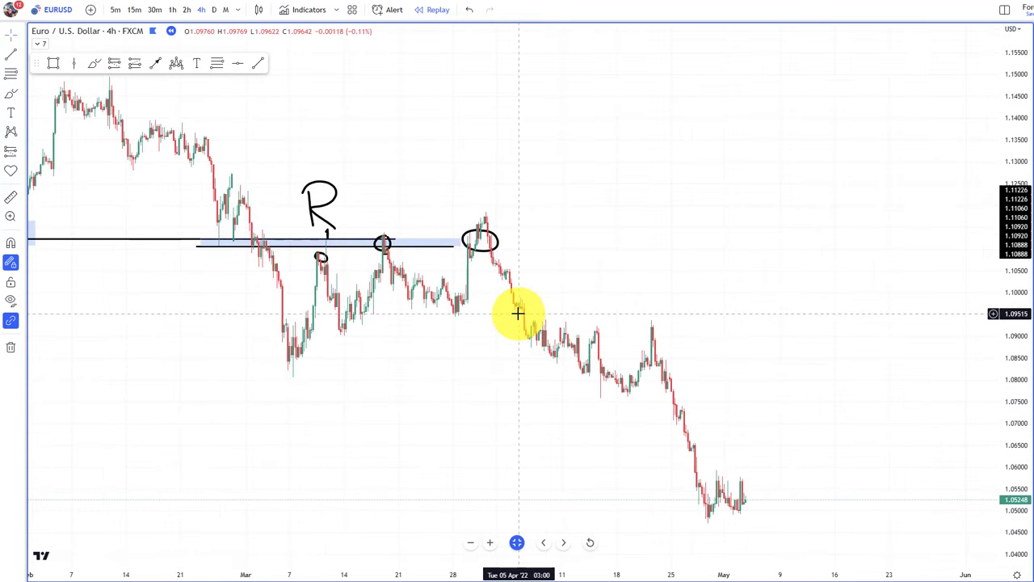
{"action": "left_click_drag", "start_coordinate": [563, 268], "coordinate": [598, 268]}
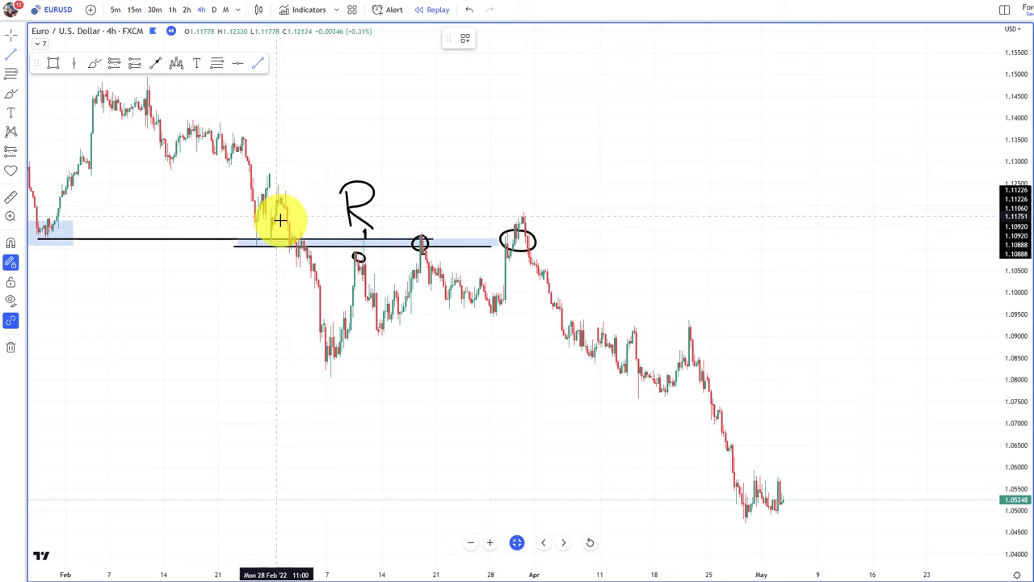
{"action": "scroll", "coordinate": [206, 269], "scroll_direction": "down", "scroll_amount": 1}
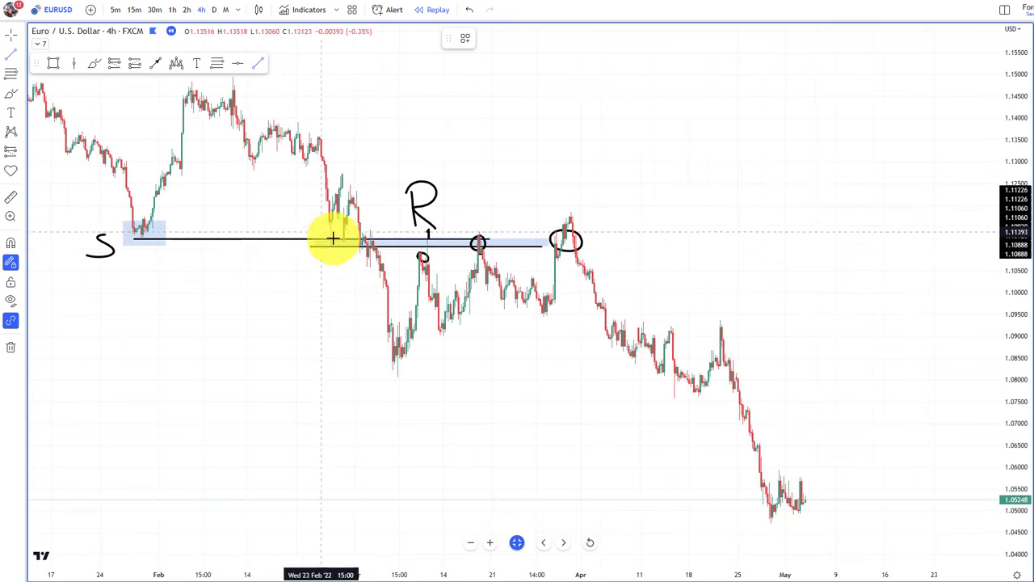
{"action": "mouse_move", "coordinate": [391, 376]}
{"action": "left_mouse_down"}
{"action": "mouse_move", "coordinate": [657, 386]}
{"action": "mouse_move", "coordinate": [826, 372]}
{"action": "mouse_move", "coordinate": [976, 377]}
{"action": "left_mouse_up"}
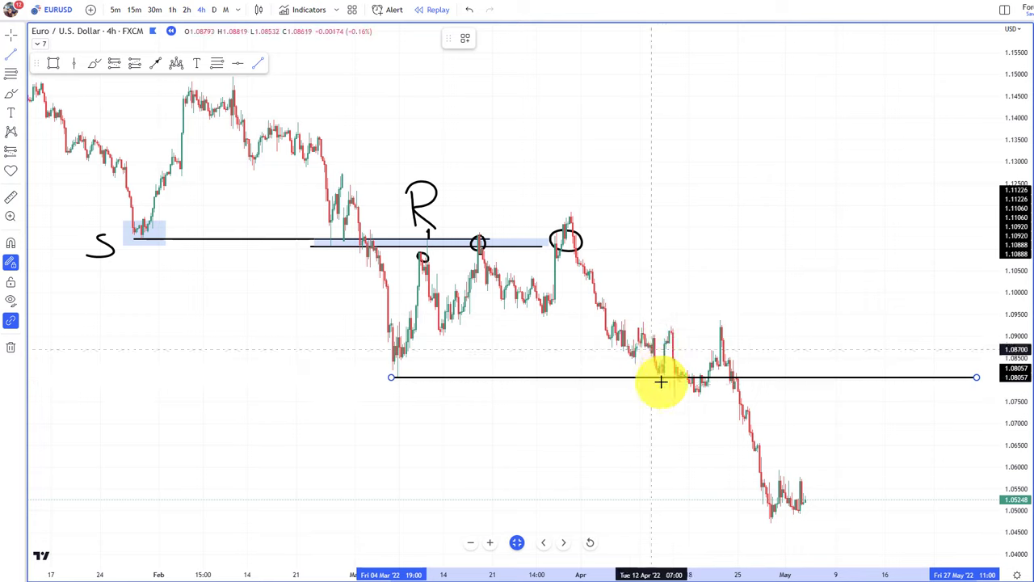
{"action": "mouse_move", "coordinate": [675, 398]}
{"action": "left_mouse_down"}
{"action": "mouse_move", "coordinate": [949, 413]}
{"action": "mouse_move", "coordinate": [966, 395]}
{"action": "left_mouse_up"}
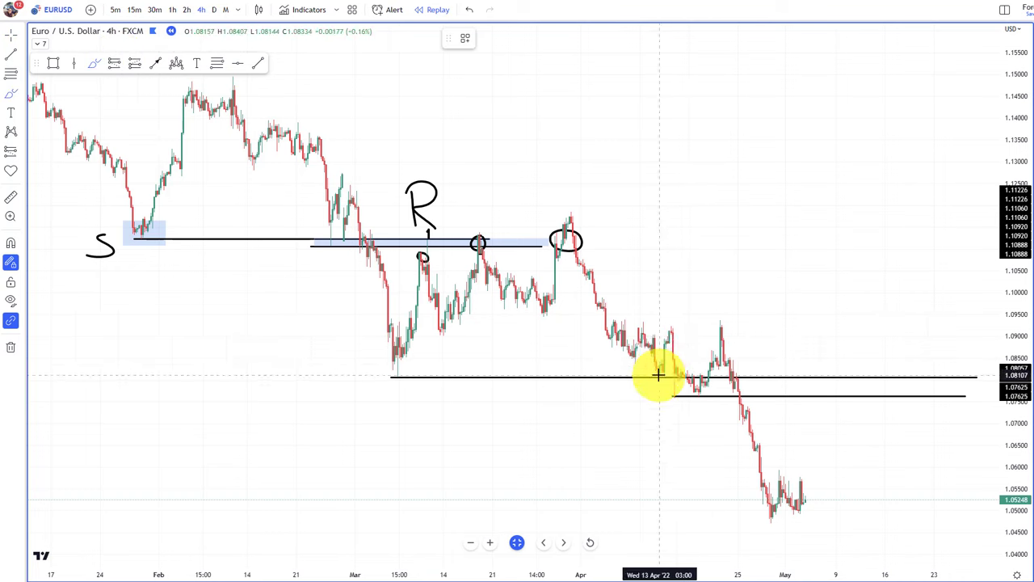
- Trace the rise from the early March low and circle the late April drop with the brush, and delete both drawings
{"action": "scroll", "coordinate": [715, 384], "scroll_direction": "up", "scroll_amount": 1}
{"action": "left_click_drag", "start_coordinate": [331, 371], "coordinate": [366, 260]}
{"action": "key", "text": "Delete"}
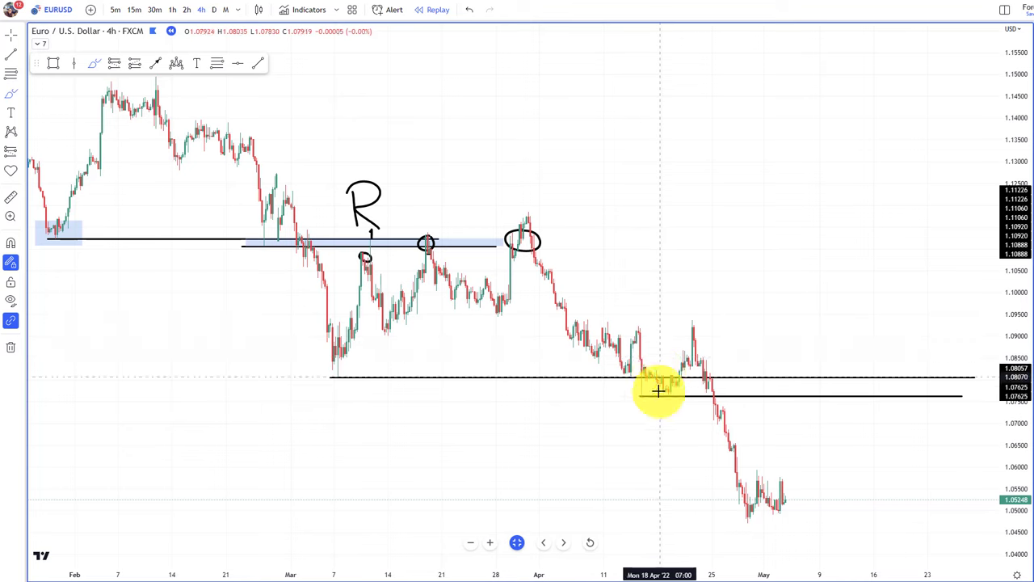
{"action": "mouse_move", "coordinate": [660, 390]}
{"action": "left_mouse_down"}
{"action": "mouse_move", "coordinate": [692, 337]}
{"action": "mouse_move", "coordinate": [720, 468]}
{"action": "mouse_move", "coordinate": [794, 536]}
{"action": "mouse_move", "coordinate": [722, 355]}
{"action": "mouse_move", "coordinate": [671, 339]}
{"action": "left_mouse_up"}
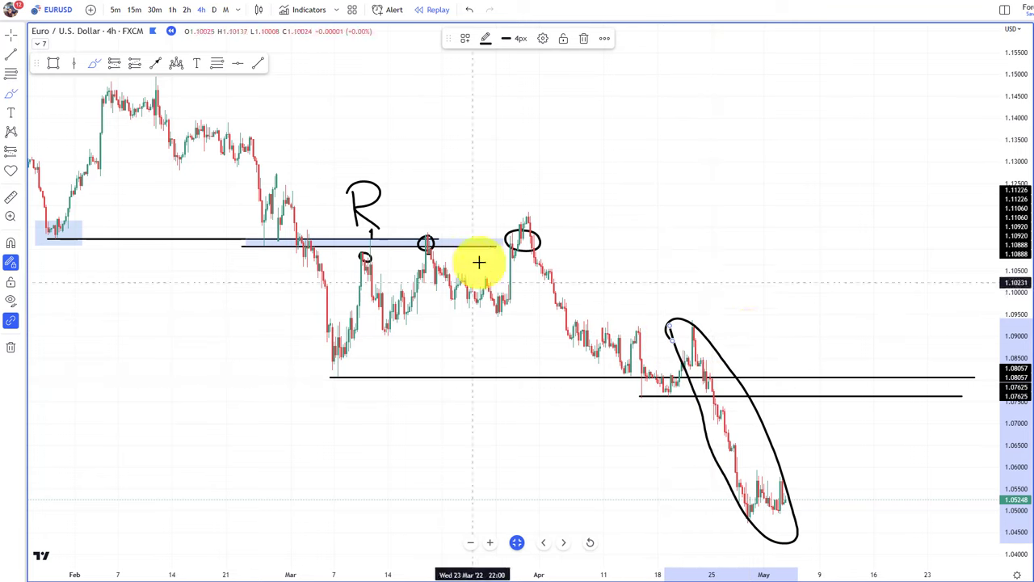
{"action": "key", "text": "Delete"}
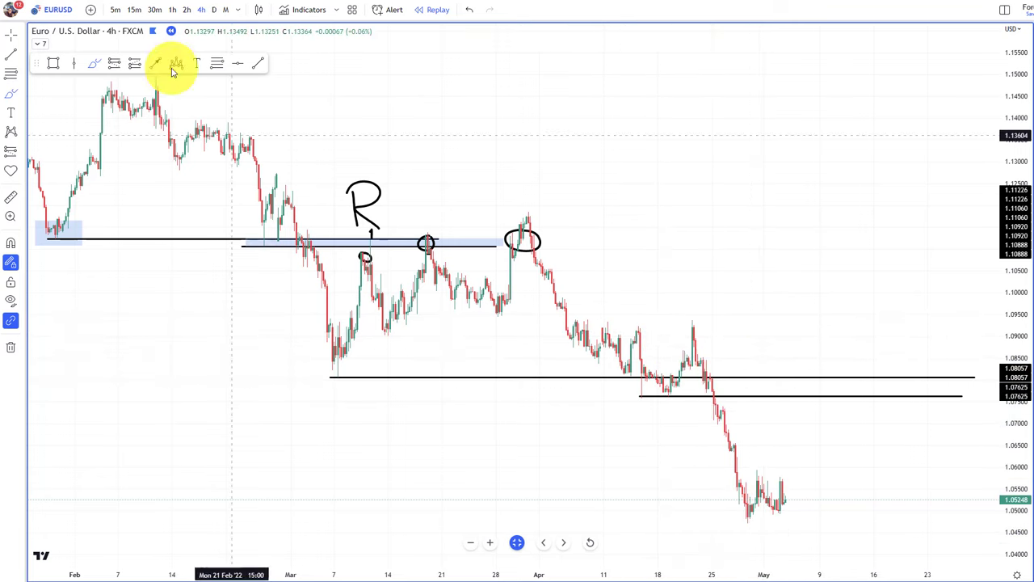
- Shade the zone between the 1.08057 and 1.07625 lines with a rectangle starting at 14 April and reaching the lines' far ends
{"action": "left_click", "coordinate": [49, 63]}
{"action": "left_click", "coordinate": [638, 377]}
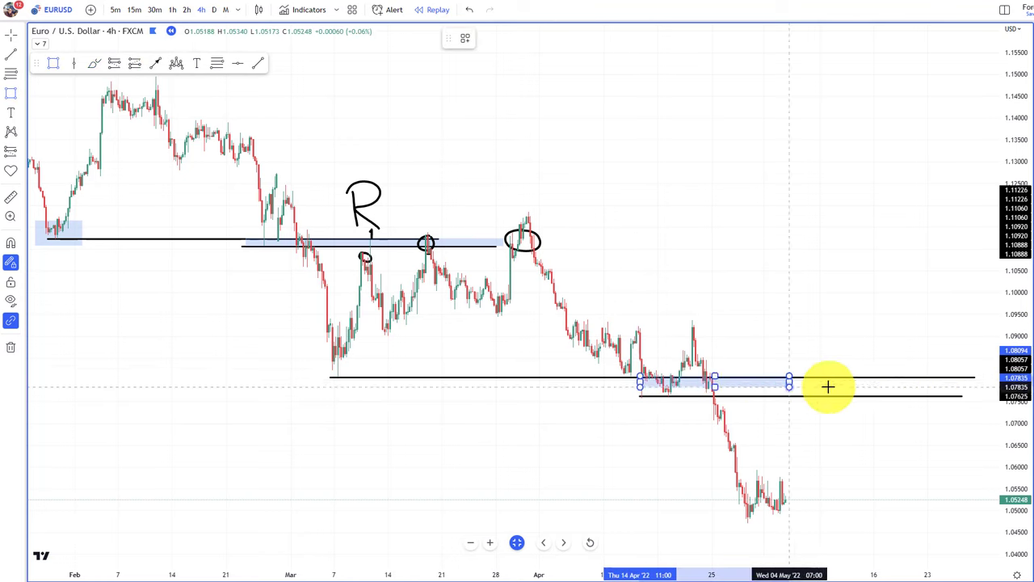
{"action": "left_click", "coordinate": [971, 395]}
{"action": "left_click_drag", "start_coordinate": [854, 388], "coordinate": [684, 364]}
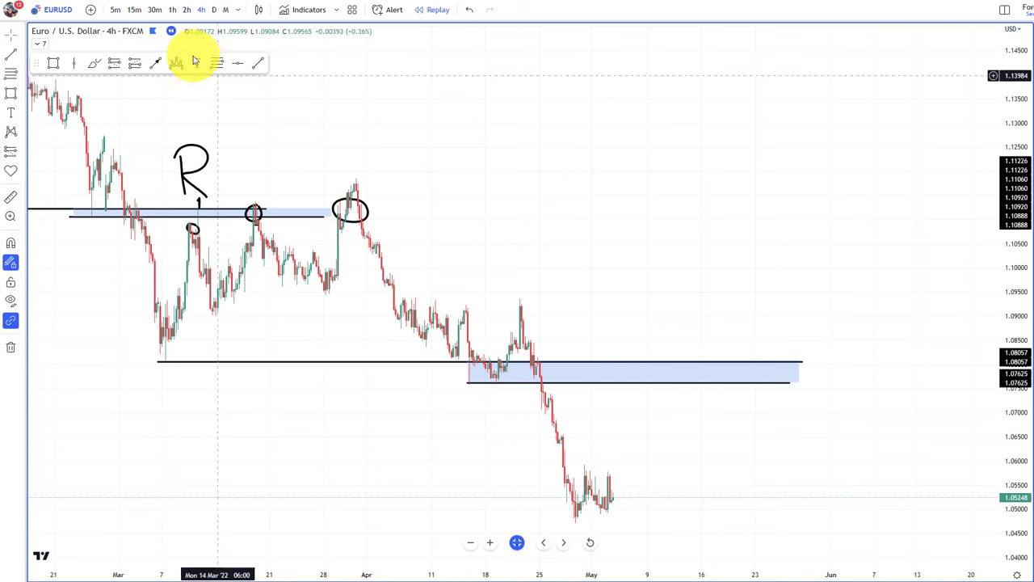
- Sketch a rising path from the latest candle to the new shaded zone with the brush, and undo it
{"action": "left_click", "coordinate": [94, 63]}
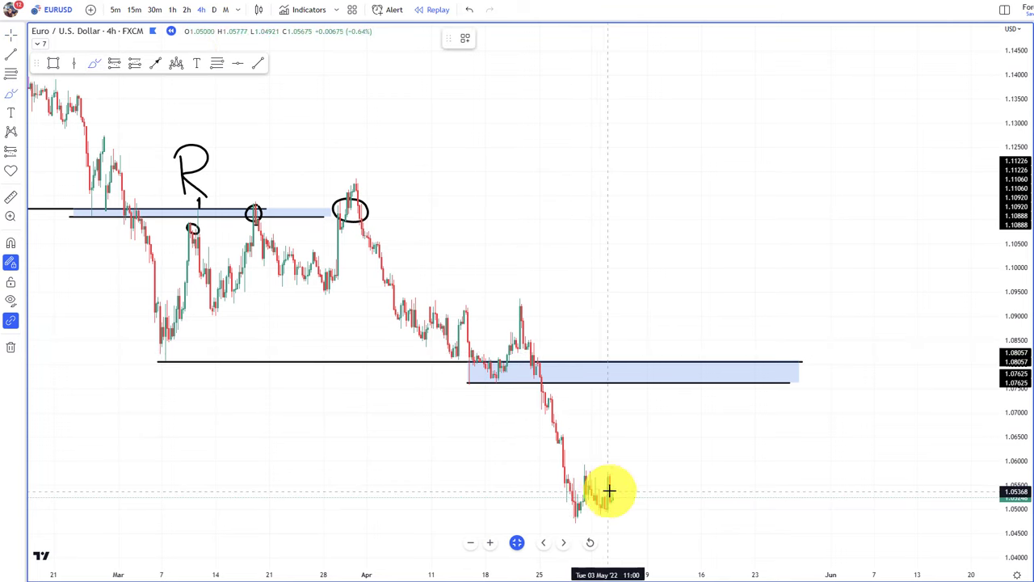
{"action": "mouse_move", "coordinate": [610, 488]}
{"action": "left_mouse_down"}
{"action": "mouse_move", "coordinate": [651, 450]}
{"action": "mouse_move", "coordinate": [665, 390]}
{"action": "mouse_move", "coordinate": [688, 379]}
{"action": "left_mouse_up"}
{"action": "key", "text": "ctrl+z"}
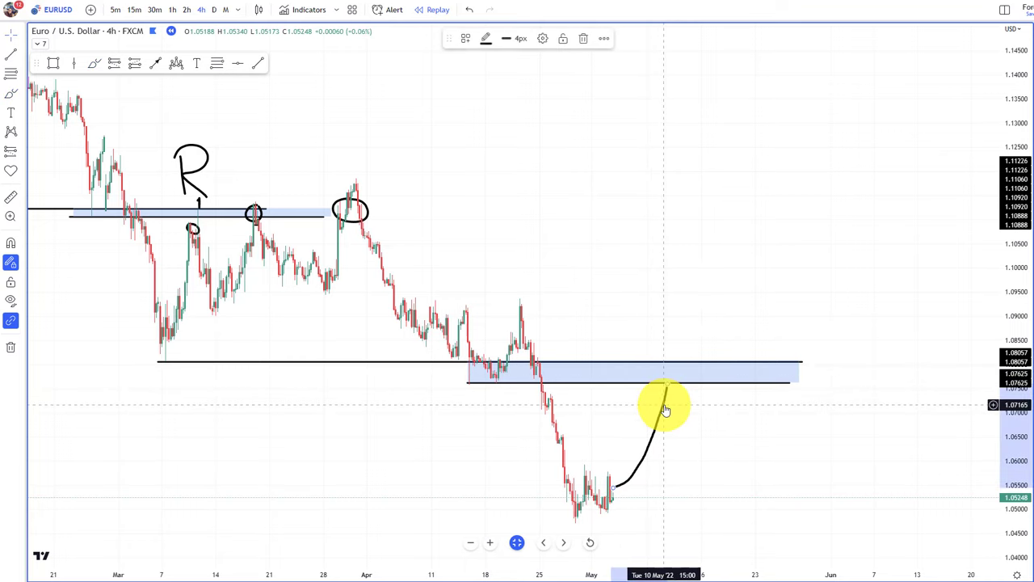
{"action": "key", "text": "ctrl+z"}
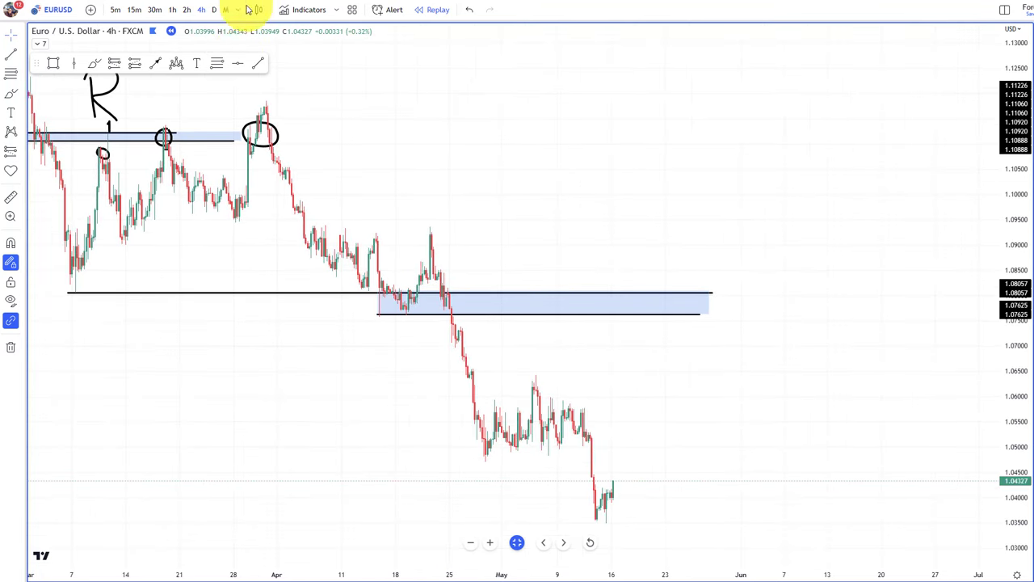
- Draw a downward-sloping arrow beside the decline from April into May, and delete it
{"action": "left_click", "coordinate": [157, 64]}
{"action": "left_click", "coordinate": [351, 333]}
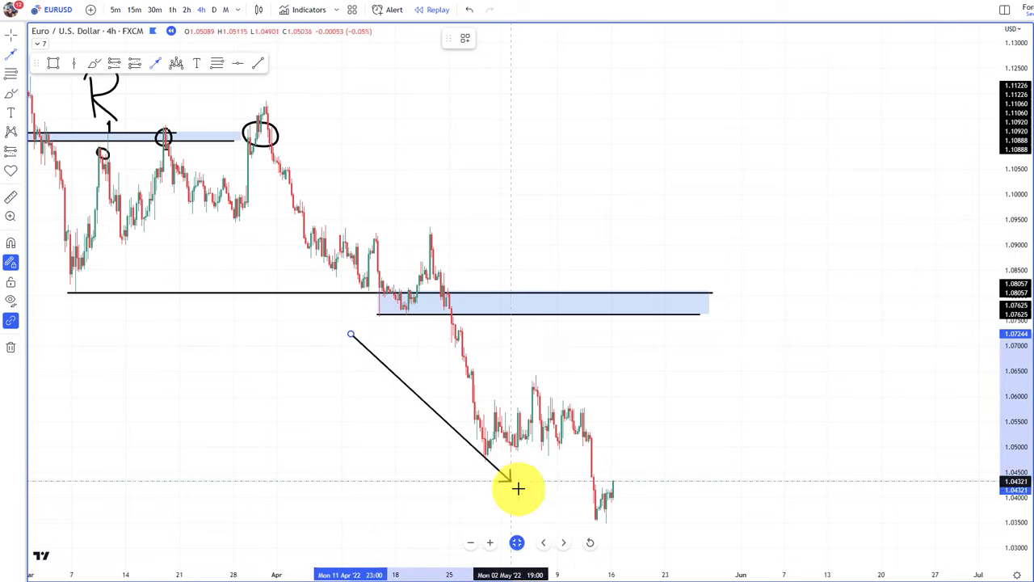
{"action": "left_click", "coordinate": [547, 501]}
{"action": "key", "text": "Delete"}
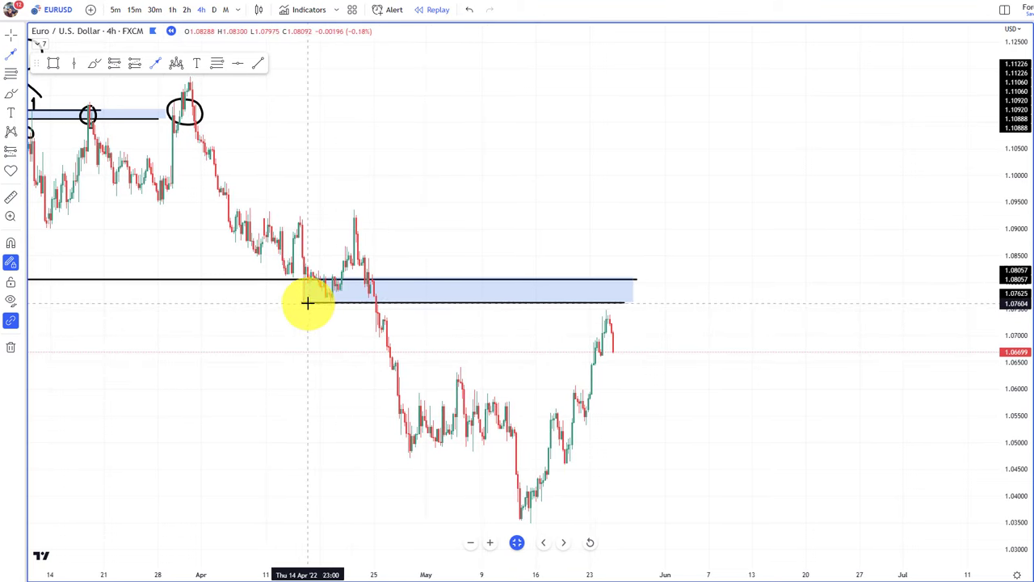
{"action": "scroll", "coordinate": [192, 323], "scroll_direction": "down", "scroll_amount": 2}
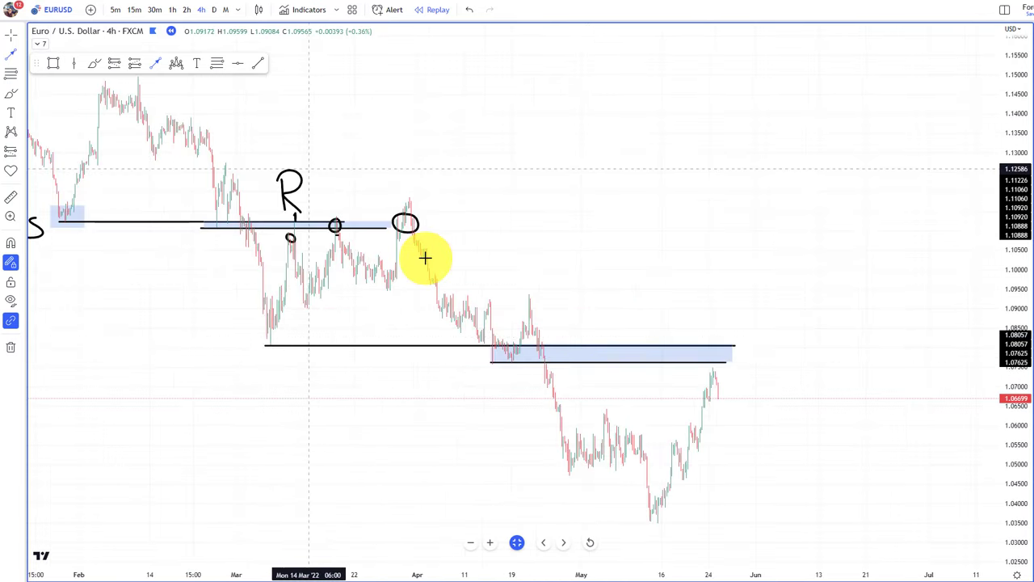
{"action": "scroll", "coordinate": [586, 303], "scroll_direction": "up", "scroll_amount": 4}
{"action": "left_click_drag", "start_coordinate": [404, 331], "coordinate": [642, 241]}
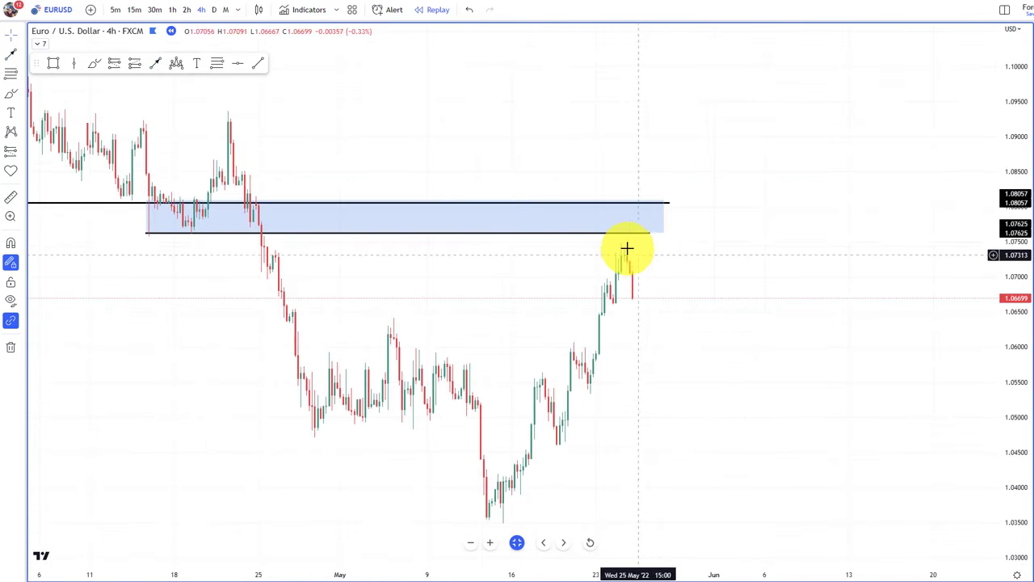
{"action": "scroll", "coordinate": [646, 244], "scroll_direction": "down", "scroll_amount": 3}
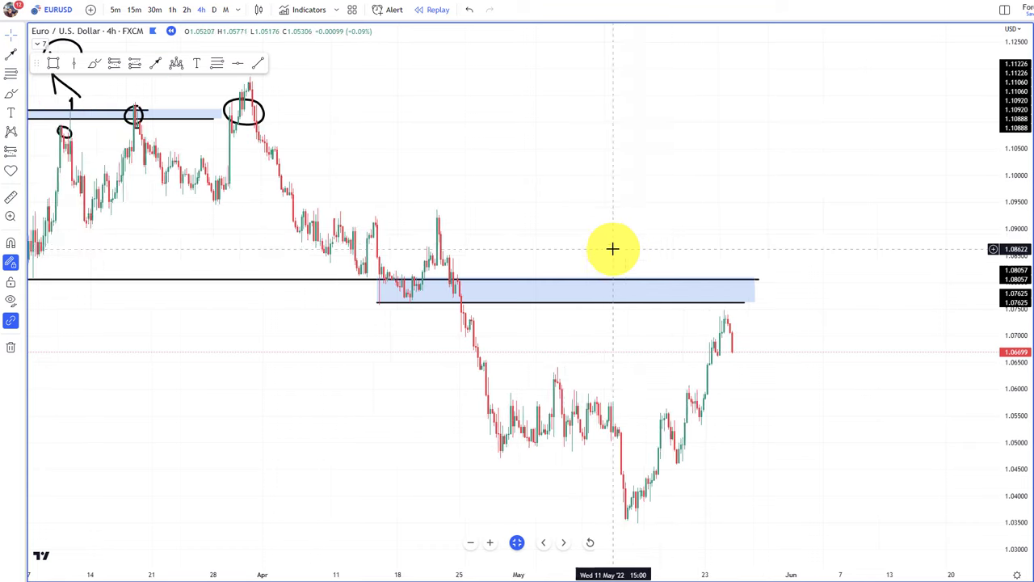
{"action": "scroll", "coordinate": [253, 265], "scroll_direction": "up", "scroll_amount": 4}
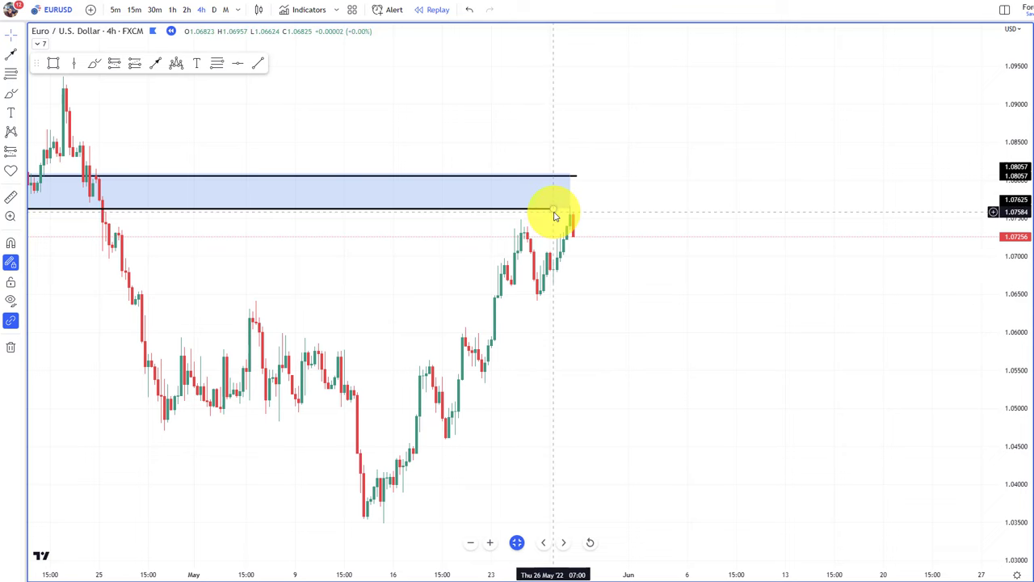
- Extend the 1.07625 line to 31 May and the shaded rectangle to about 10 June, keeping the zone's height
{"action": "left_click_drag", "start_coordinate": [554, 212], "coordinate": [626, 211]}
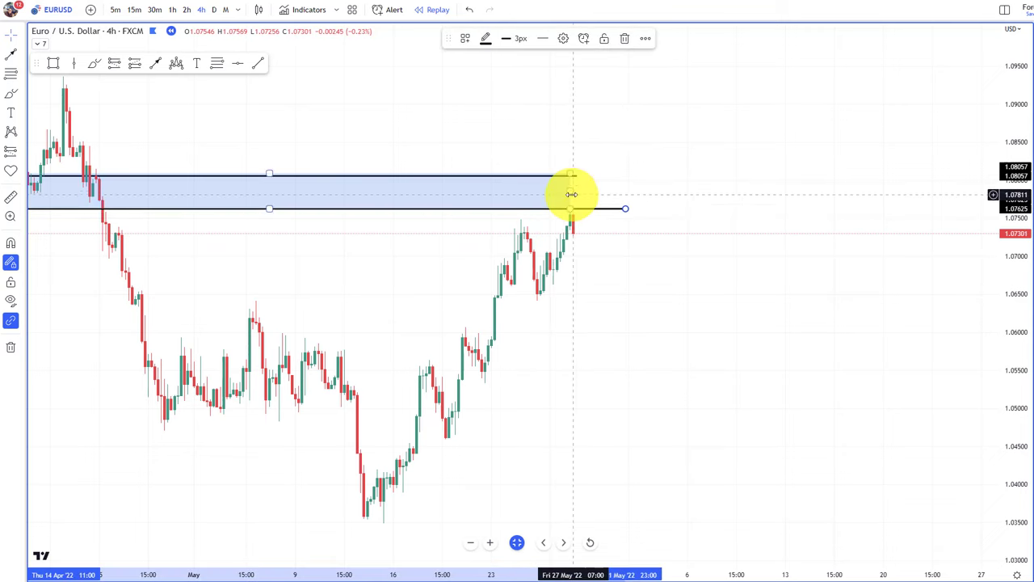
{"action": "left_click_drag", "start_coordinate": [572, 194], "coordinate": [720, 200]}
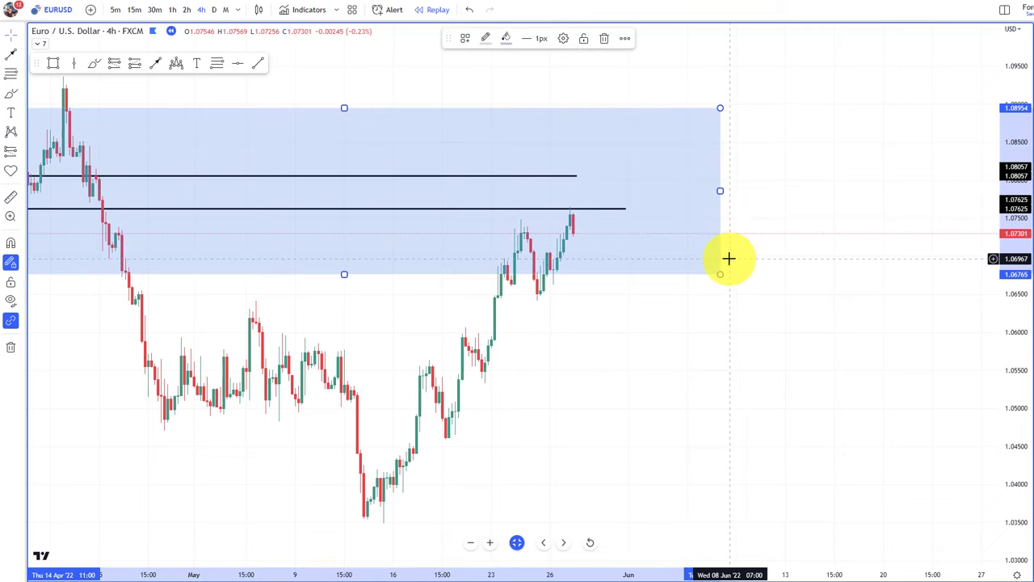
{"action": "key", "text": "ctrl+z"}
{"action": "left_click", "coordinate": [693, 265]}
{"action": "left_click_drag", "start_coordinate": [572, 191], "coordinate": [772, 192]}
{"action": "left_click", "coordinate": [762, 257]}
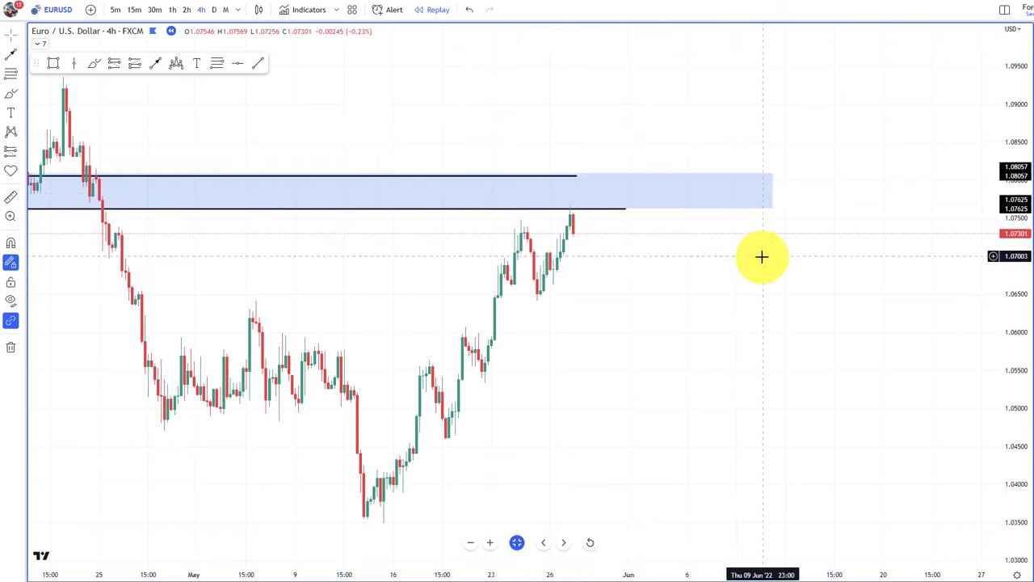
{"action": "scroll", "coordinate": [461, 219], "scroll_direction": "down", "scroll_amount": 2}
{"action": "left_click", "coordinate": [166, 261]}
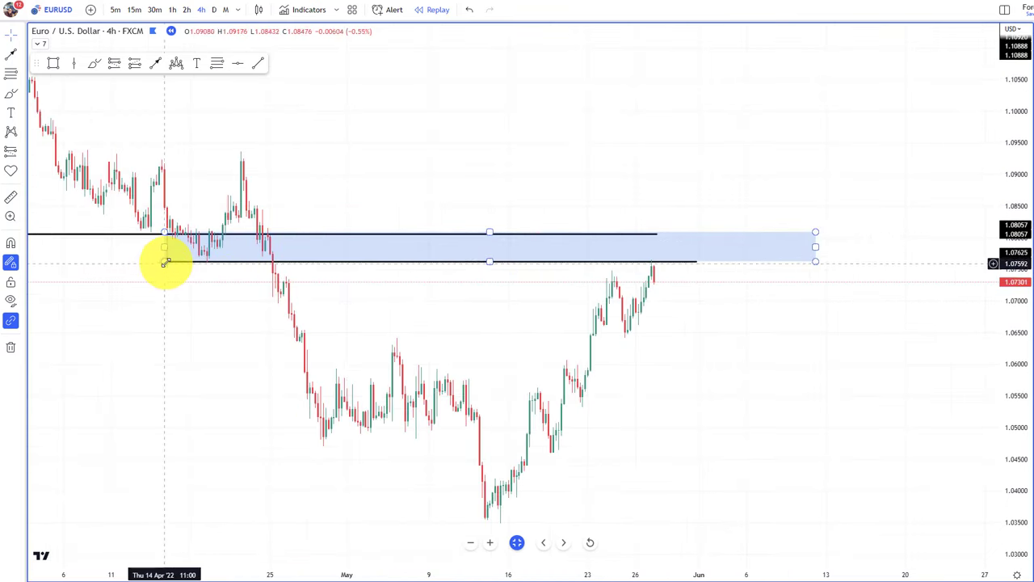
- Switch to the 1-hour chart and draw a horizontal line at 1.06467 from 23 May to about 3 June
{"action": "left_click", "coordinate": [539, 396]}
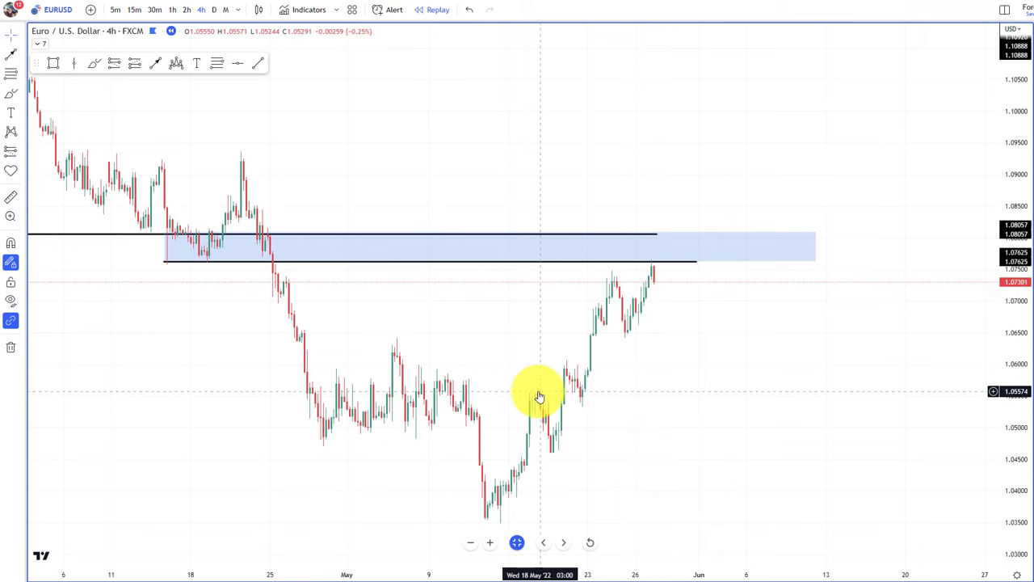
{"action": "left_click", "coordinate": [174, 10]}
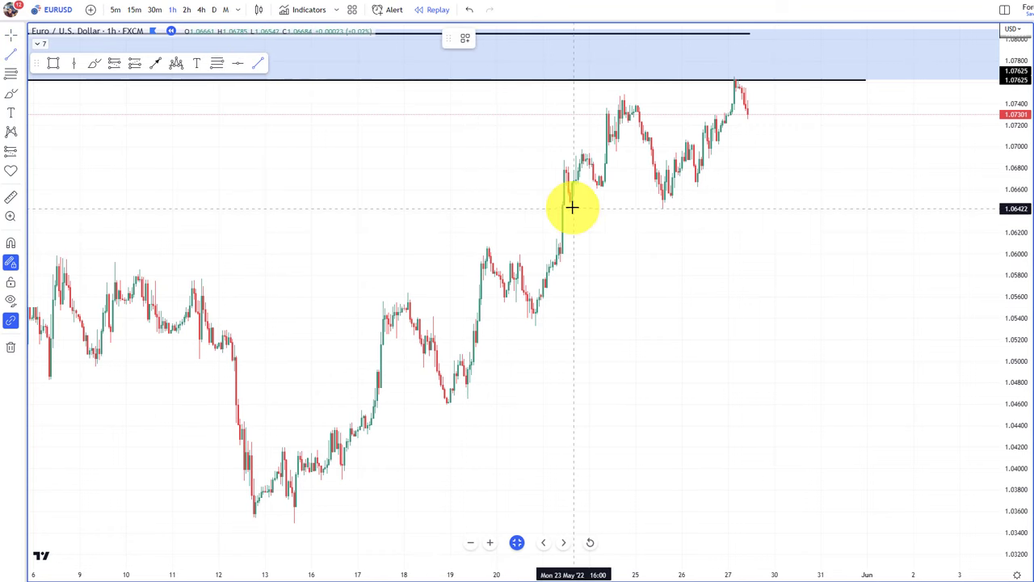
{"action": "left_click", "coordinate": [592, 205]}
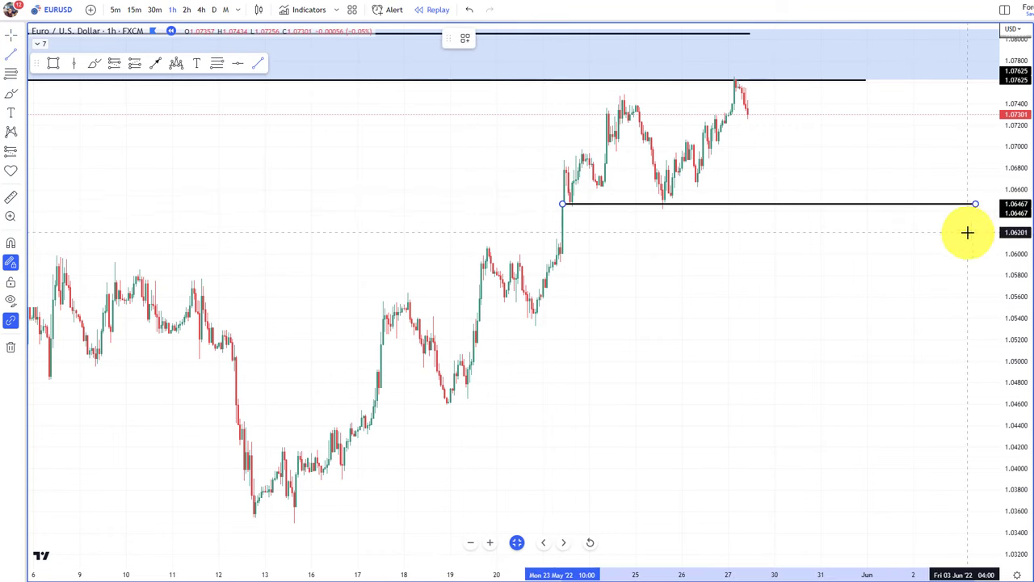
- Sketch a rising curve beneath the May rally and an M shape beside its top with the brush, and delete both
{"action": "scroll", "coordinate": [804, 261], "scroll_direction": "down", "scroll_amount": 4}
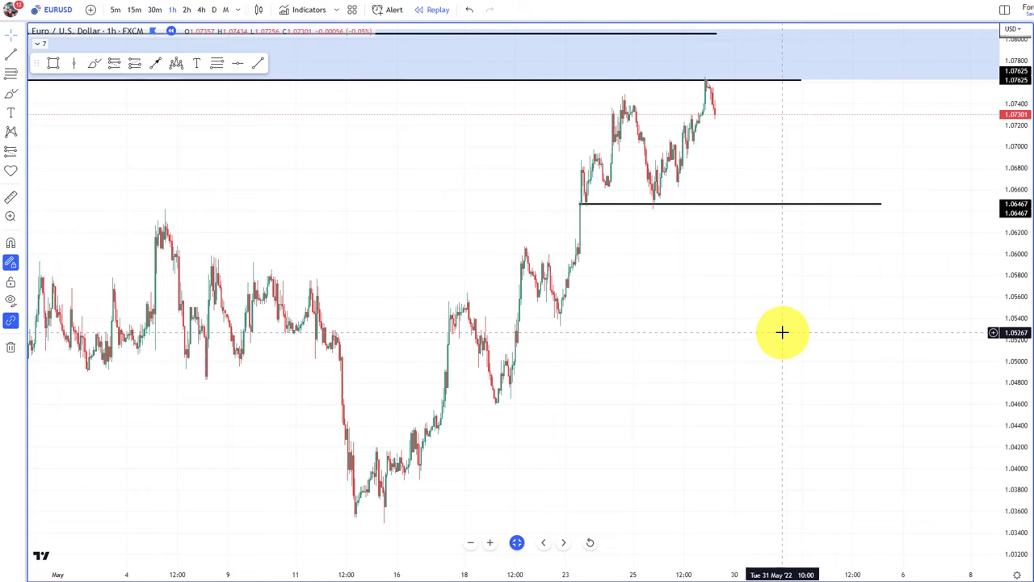
{"action": "left_click", "coordinate": [95, 64]}
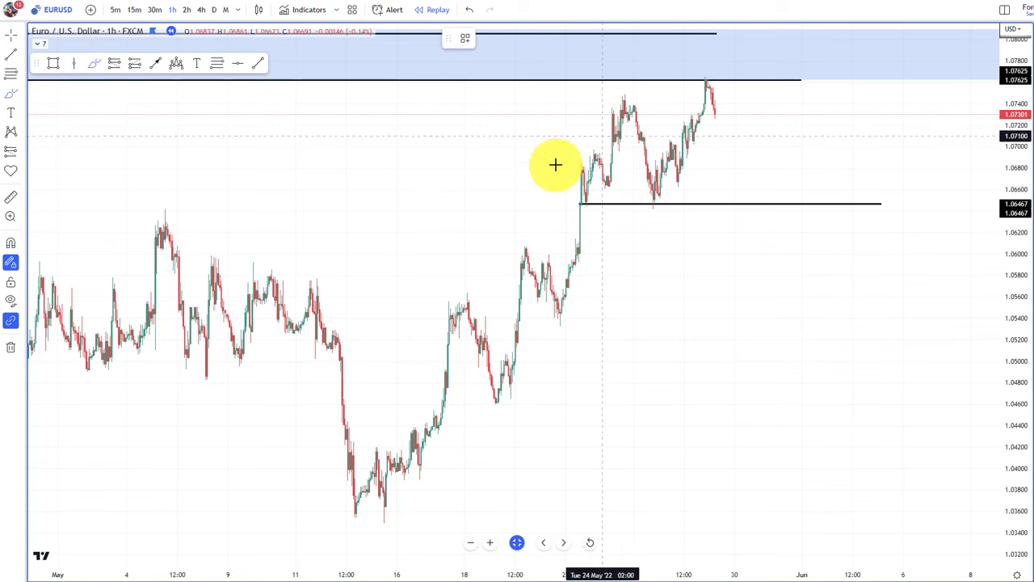
{"action": "mouse_move", "coordinate": [341, 488]}
{"action": "left_mouse_down"}
{"action": "mouse_move", "coordinate": [502, 414]}
{"action": "mouse_move", "coordinate": [618, 239]}
{"action": "mouse_move", "coordinate": [642, 173]}
{"action": "left_mouse_up"}
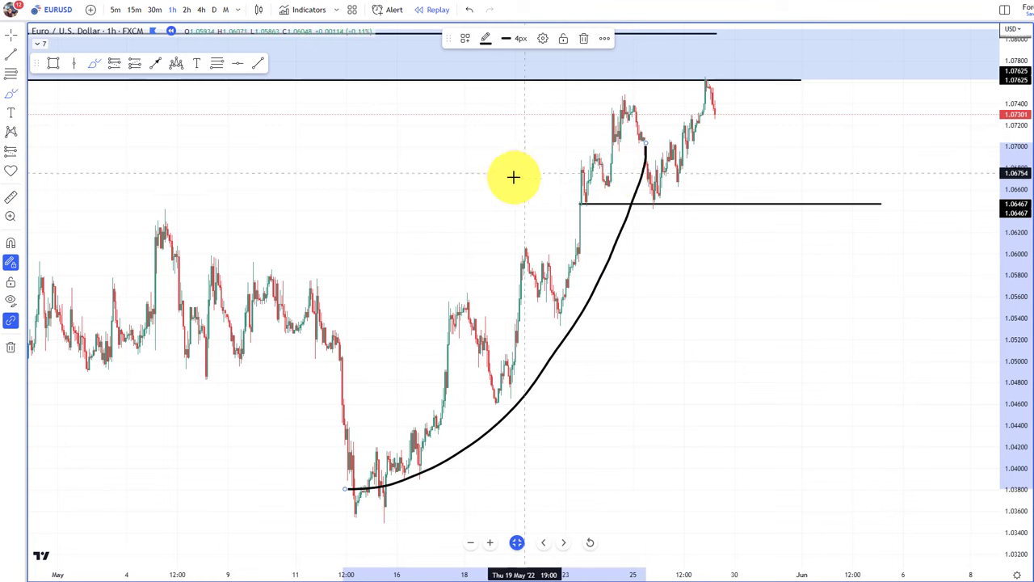
{"action": "mouse_move", "coordinate": [506, 179]}
{"action": "left_mouse_down"}
{"action": "mouse_move", "coordinate": [522, 123]}
{"action": "mouse_move", "coordinate": [554, 105]}
{"action": "mouse_move", "coordinate": [563, 143]}
{"action": "left_mouse_up"}
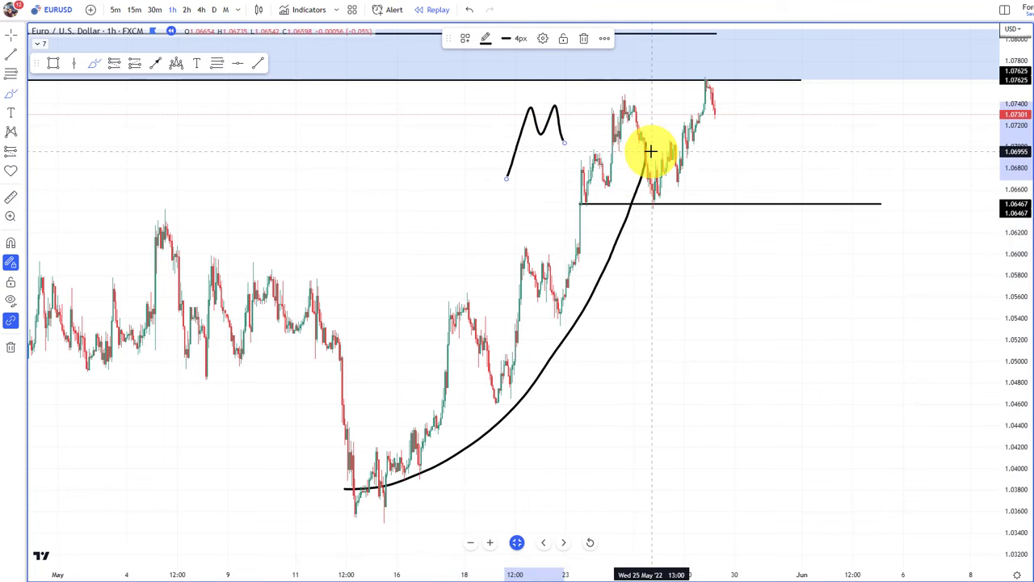
{"action": "key", "text": "Delete"}
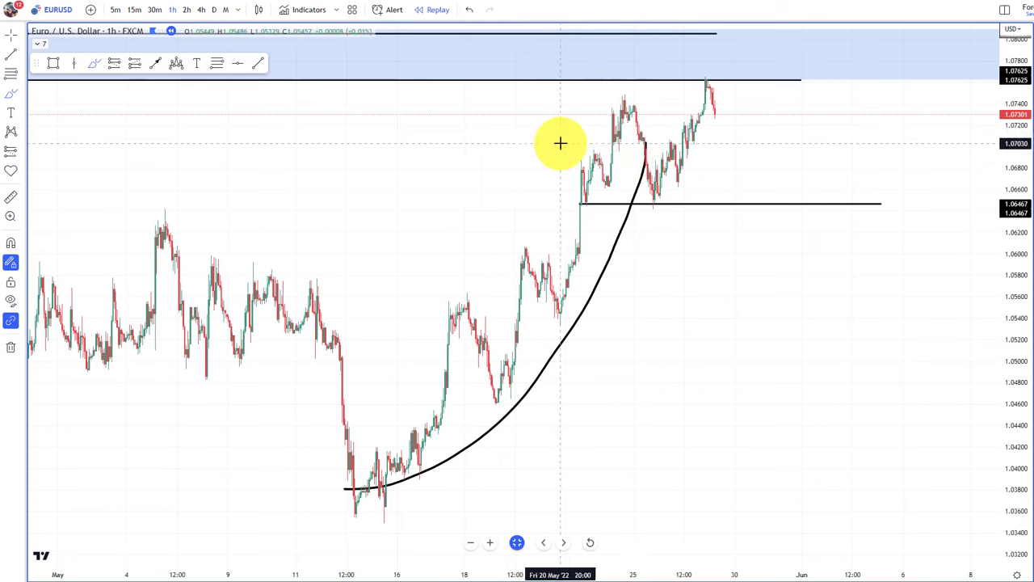
{"action": "left_click", "coordinate": [645, 166]}
{"action": "key", "text": "Delete"}
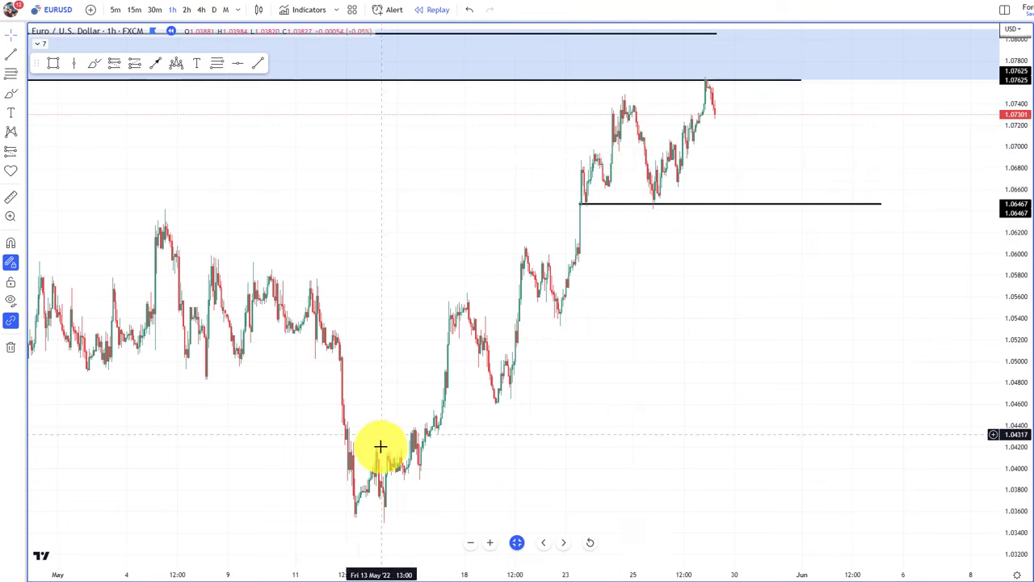
- Handwrite "A/D" with the brush in the empty area after the latest candle, and delete it
{"action": "left_click", "coordinate": [94, 63]}
{"action": "mouse_move", "coordinate": [852, 191]}
{"action": "left_mouse_down"}
{"action": "mouse_move", "coordinate": [854, 126]}
{"action": "mouse_move", "coordinate": [889, 169]}
{"action": "mouse_move", "coordinate": [896, 155]}
{"action": "left_mouse_up"}
{"action": "mouse_move", "coordinate": [901, 213]}
{"action": "left_mouse_down"}
{"action": "mouse_move", "coordinate": [940, 115]}
{"action": "mouse_move", "coordinate": [947, 178]}
{"action": "left_mouse_up"}
{"action": "key", "text": "Delete"}
{"action": "mouse_move", "coordinate": [938, 150]}
{"action": "left_mouse_down"}
{"action": "mouse_move", "coordinate": [947, 139]}
{"action": "mouse_move", "coordinate": [938, 184]}
{"action": "left_mouse_up"}
{"action": "scroll", "coordinate": [896, 214], "scroll_direction": "right", "scroll_amount": 3}
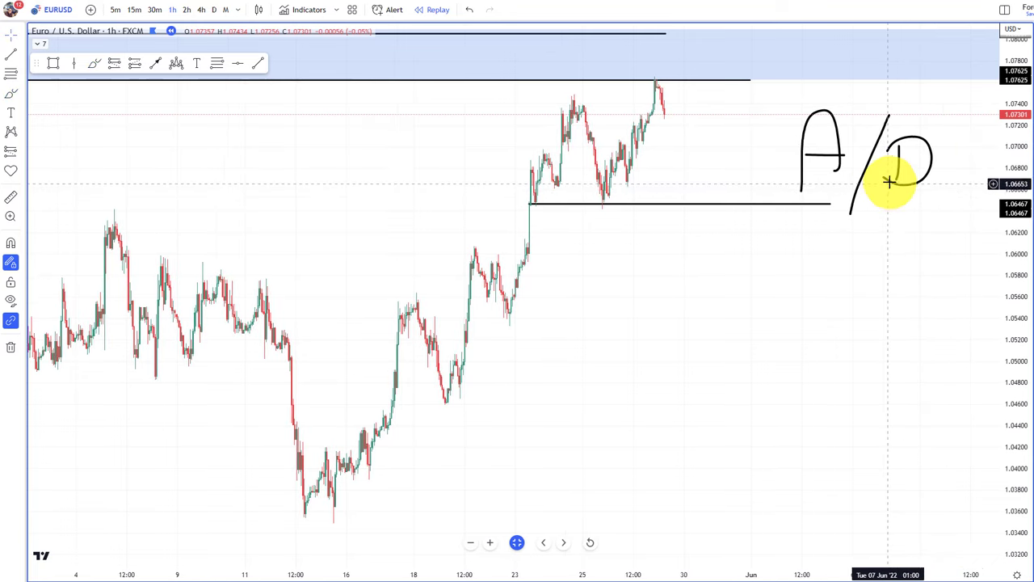
{"action": "left_click", "coordinate": [866, 176]}
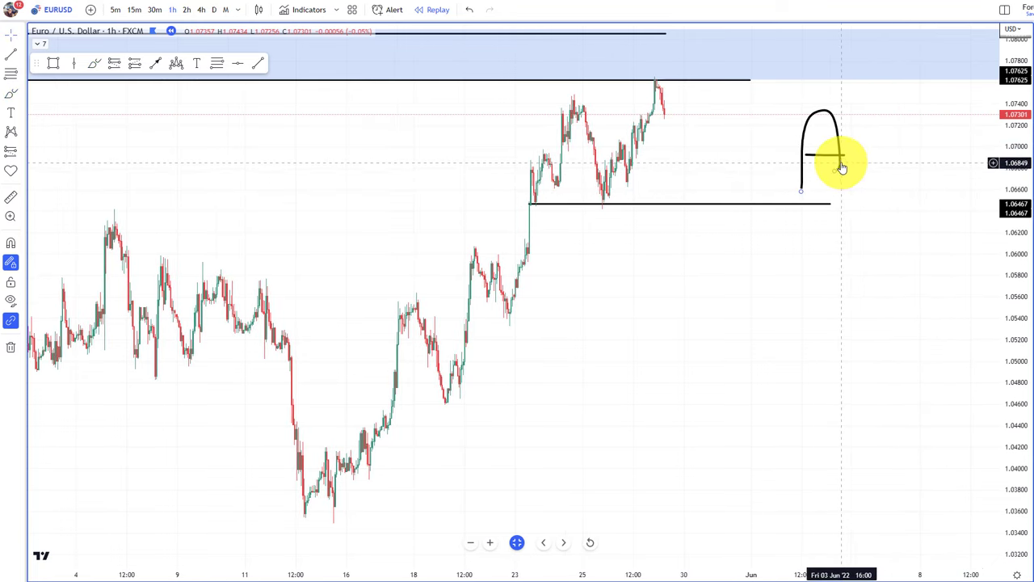
{"action": "left_click", "coordinate": [841, 166]}
{"action": "key", "text": "Delete"}
{"action": "left_click", "coordinate": [840, 155]}
{"action": "key", "text": "Delete"}
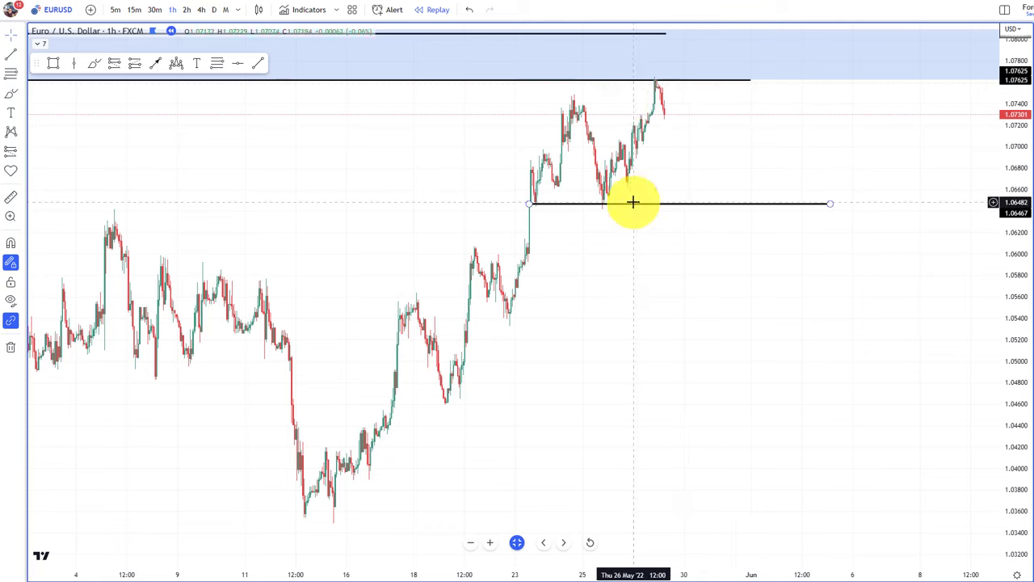
- Play the replay forward to about 6 June, sketching and deleting a brush mark near the 30 May peak on the way
{"action": "left_click", "coordinate": [453, 516]}
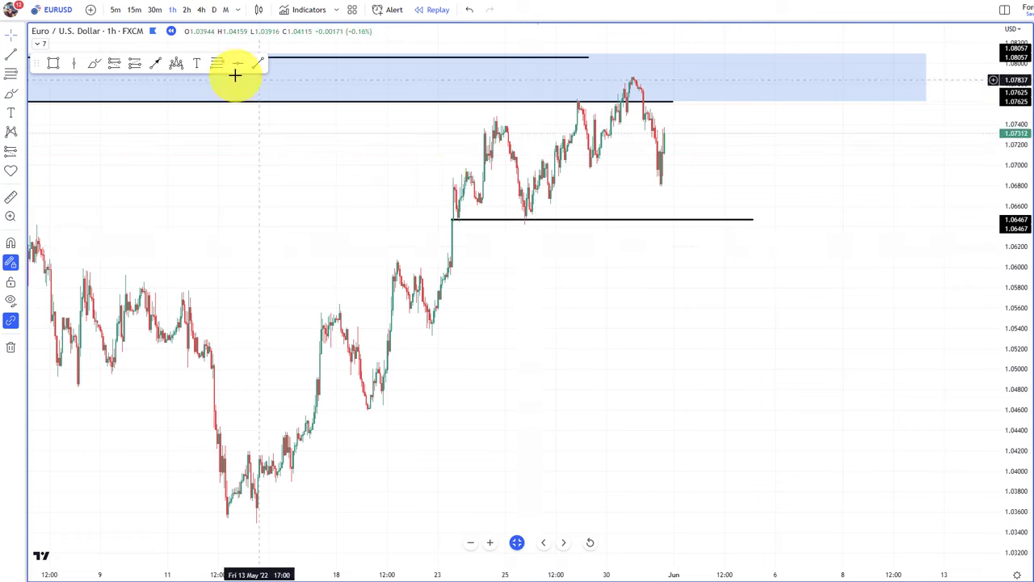
{"action": "left_click", "coordinate": [94, 64]}
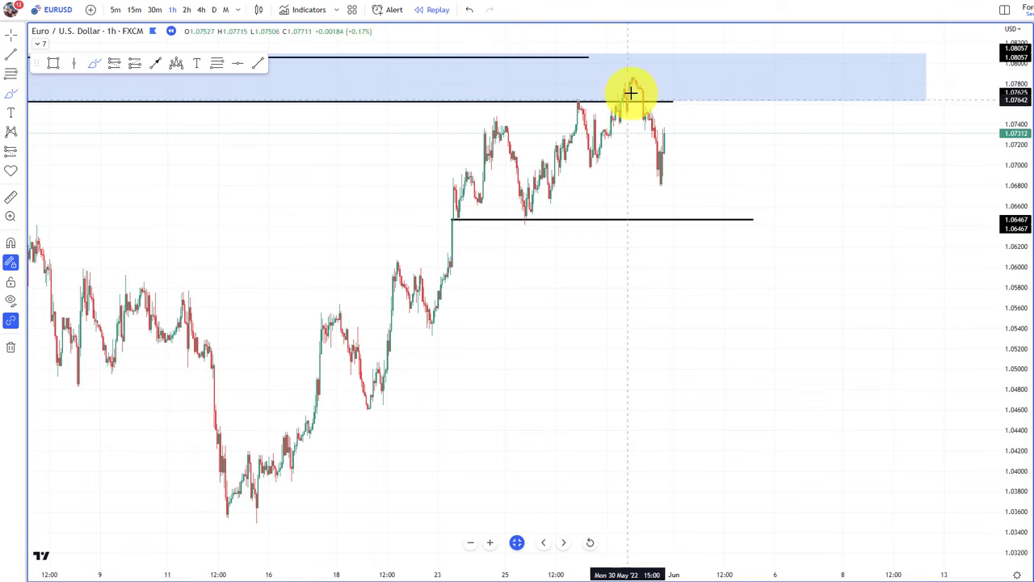
{"action": "left_click_drag", "start_coordinate": [630, 129], "coordinate": [670, 115]}
{"action": "key", "text": "Delete"}
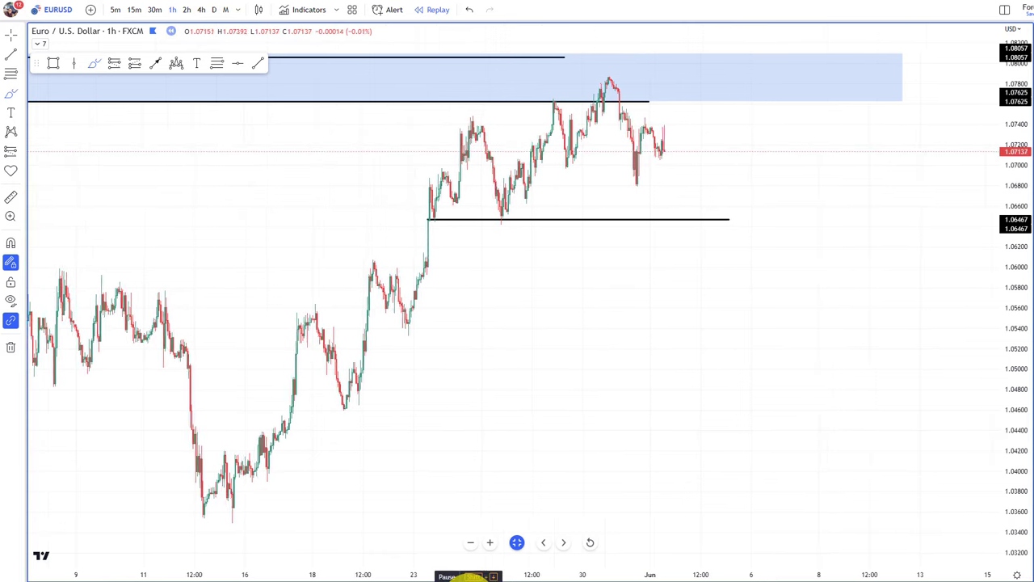
{"action": "left_click", "coordinate": [471, 576]}
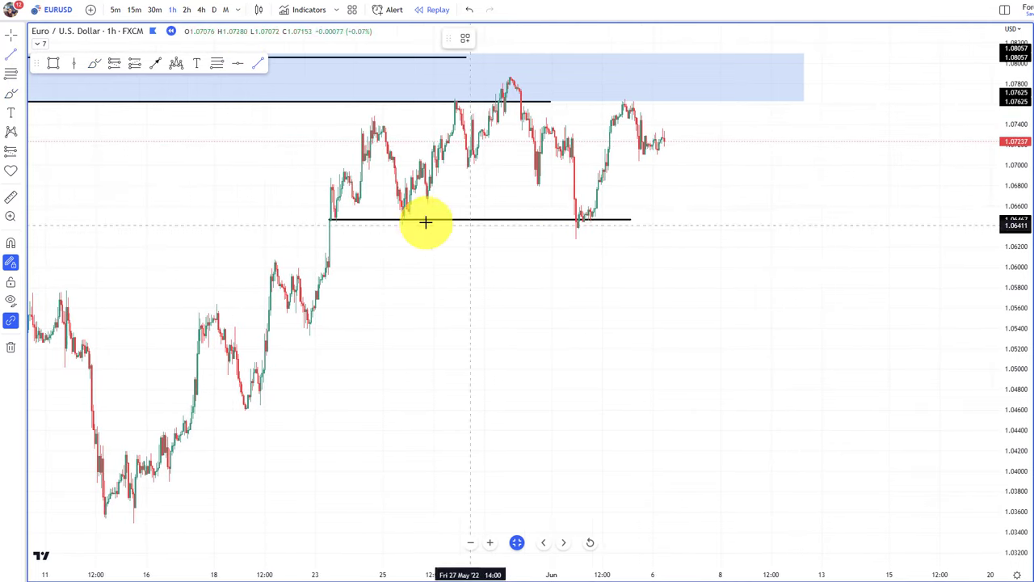
- Draw a horizontal line at 1.06284 from 31 May to about 9 June and extend the 1.06467 line to about 10 June
{"action": "left_click", "coordinate": [535, 239]}
{"action": "left_click", "coordinate": [761, 247], "text": "shift"}
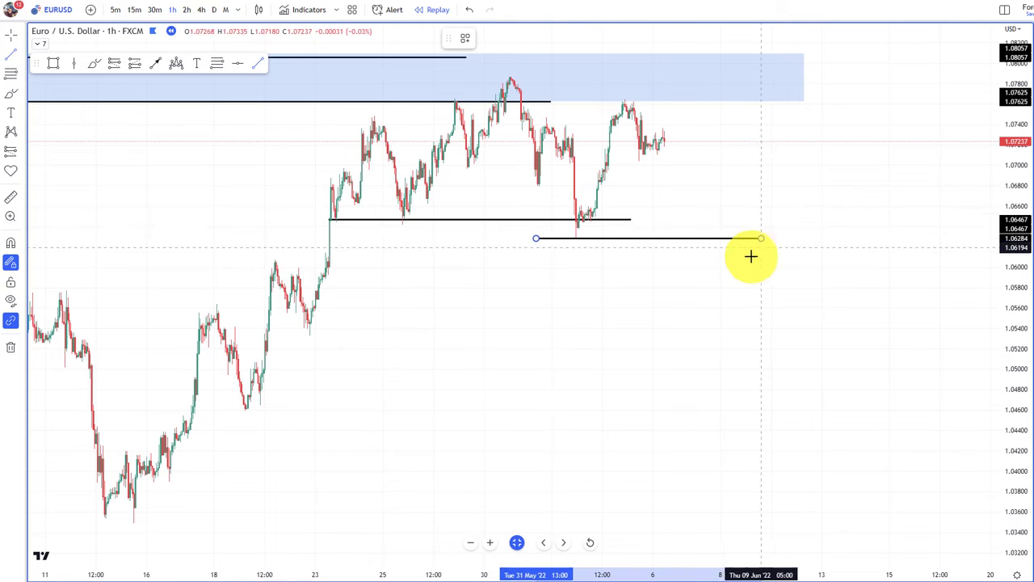
{"action": "key", "text": "Escape"}
{"action": "left_click", "coordinate": [791, 244], "text": "shift"}
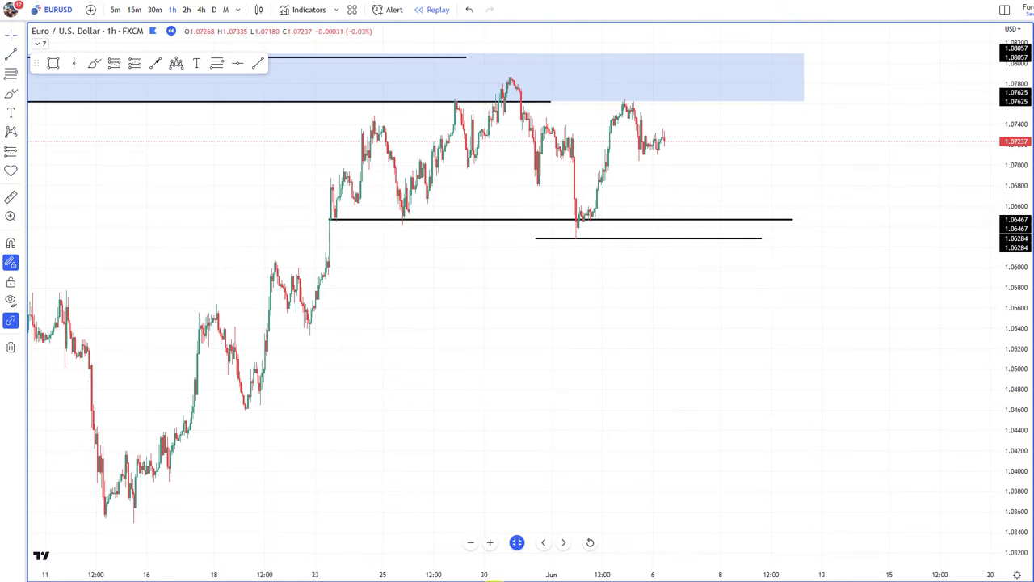
- Play the replay on until price breaks below both lines on 9 June, and extend the 1.06284 line to about 14 June
{"action": "left_click", "coordinate": [469, 575]}
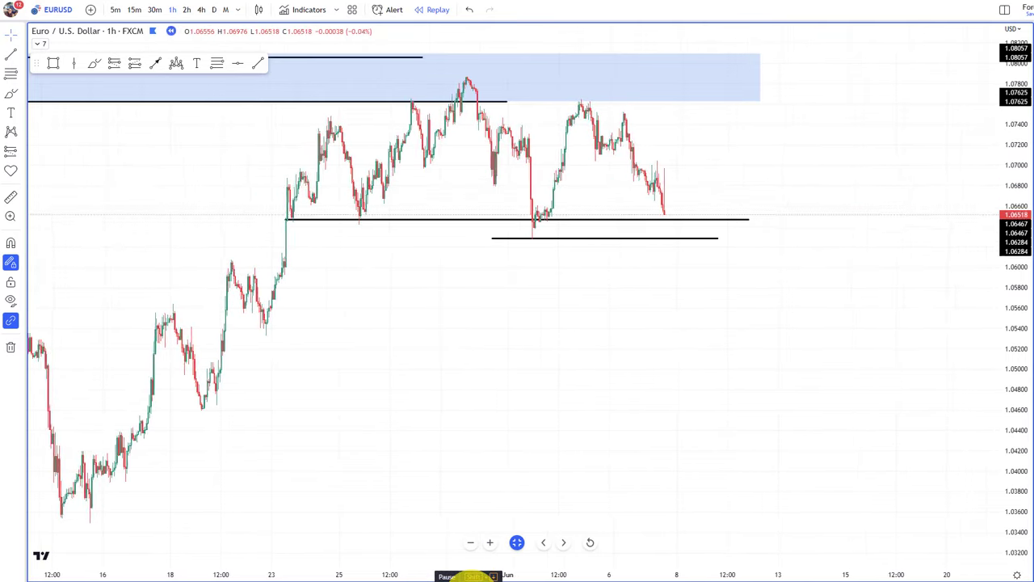
{"action": "left_click", "coordinate": [468, 575]}
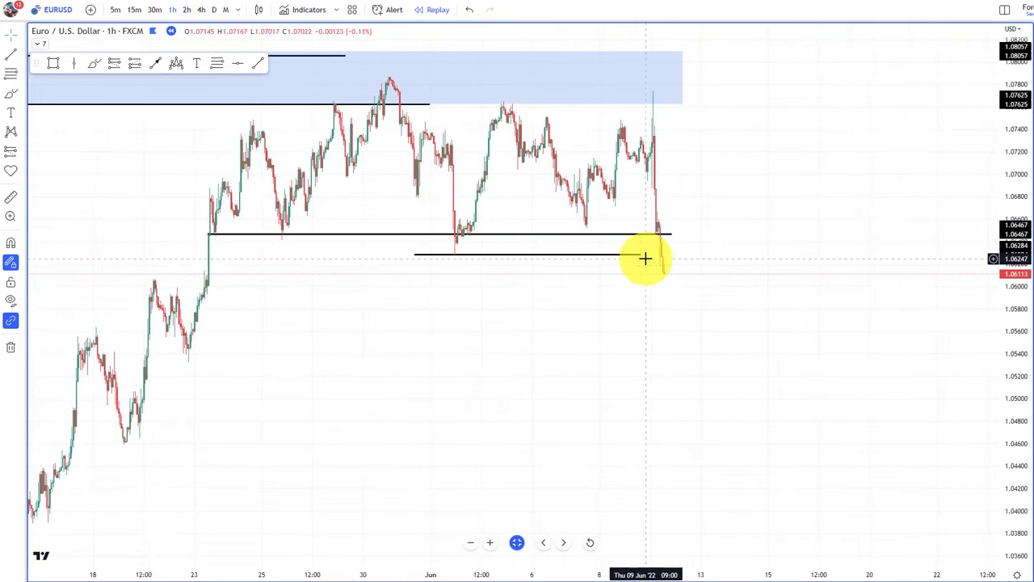
{"action": "left_click_drag", "start_coordinate": [643, 259], "coordinate": [725, 261]}
{"action": "scroll", "coordinate": [573, 332], "scroll_direction": "up", "scroll_amount": 3}
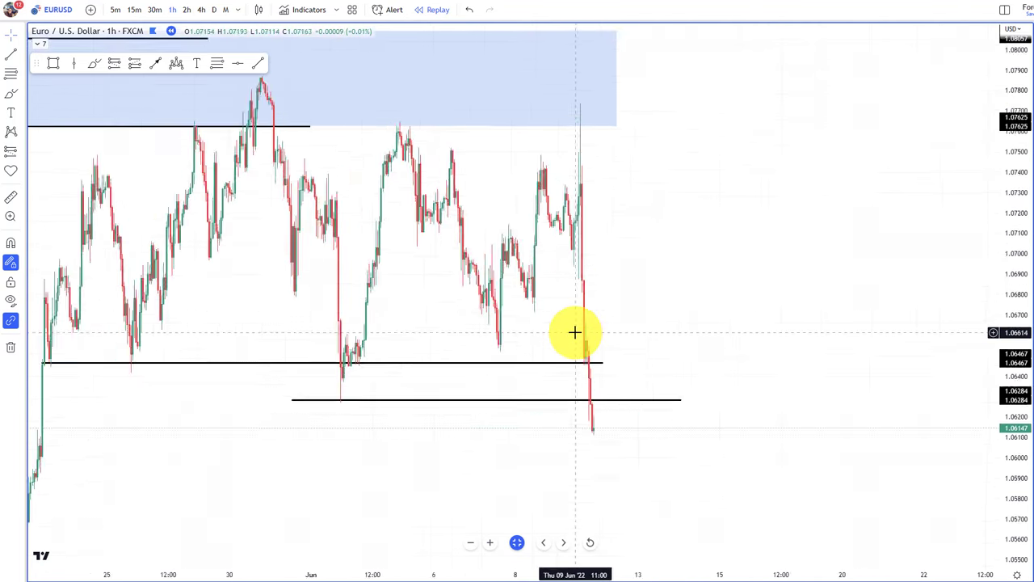
{"action": "scroll", "coordinate": [581, 340], "scroll_direction": "down", "scroll_amount": 3}
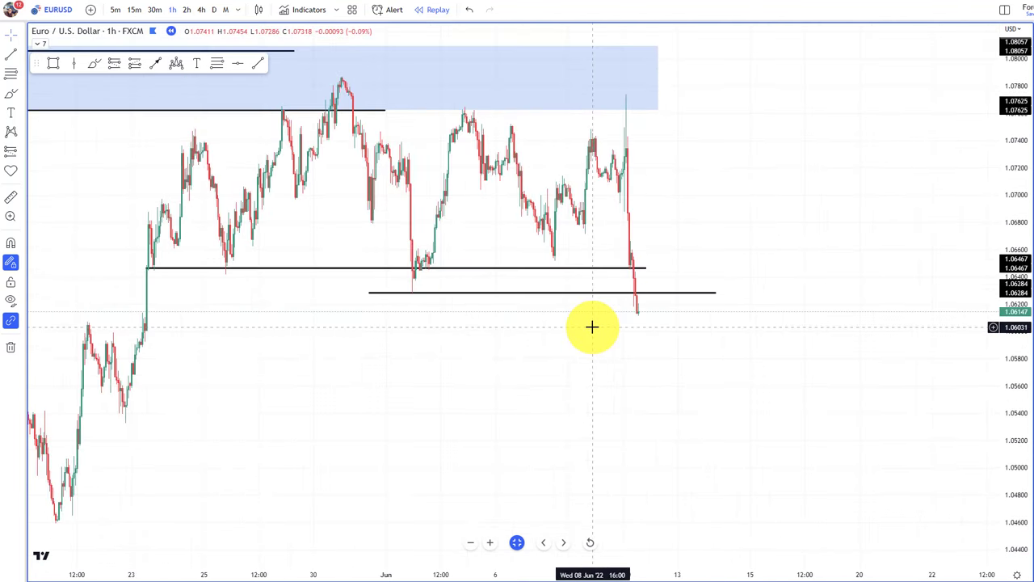
- Place a short position at the latest candle with its entry at 1.06153
{"action": "left_click", "coordinate": [123, 65]}
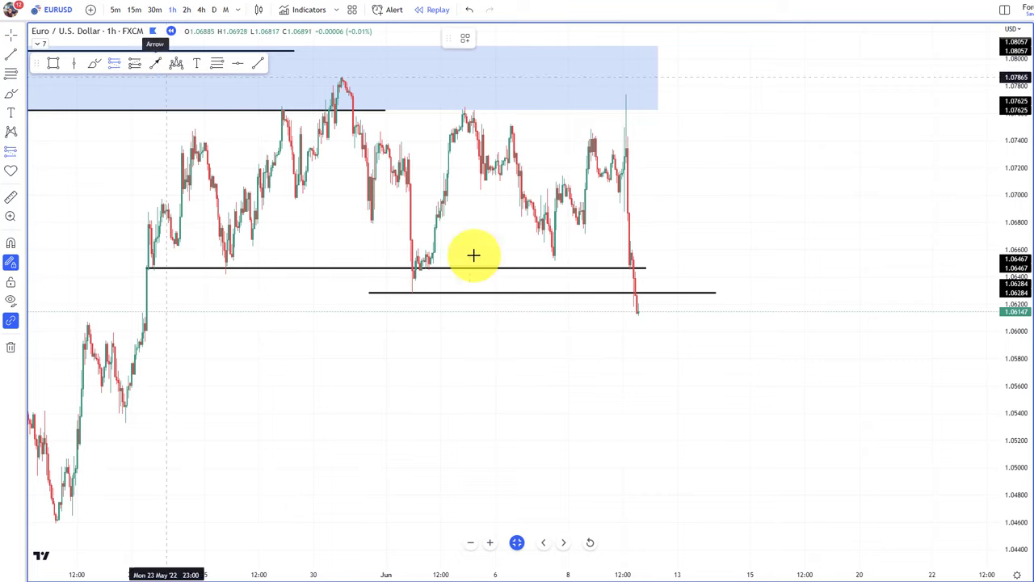
{"action": "left_click", "coordinate": [692, 312]}
{"action": "scroll", "coordinate": [614, 198], "scroll_direction": "down", "scroll_amount": 2}
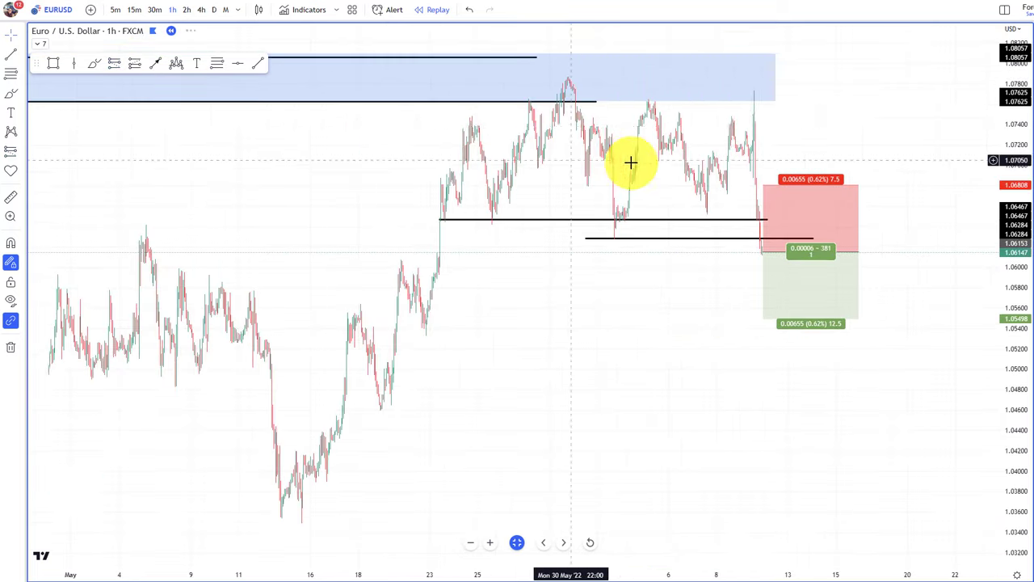
{"action": "scroll", "coordinate": [826, 162], "scroll_direction": "up", "scroll_amount": 3}
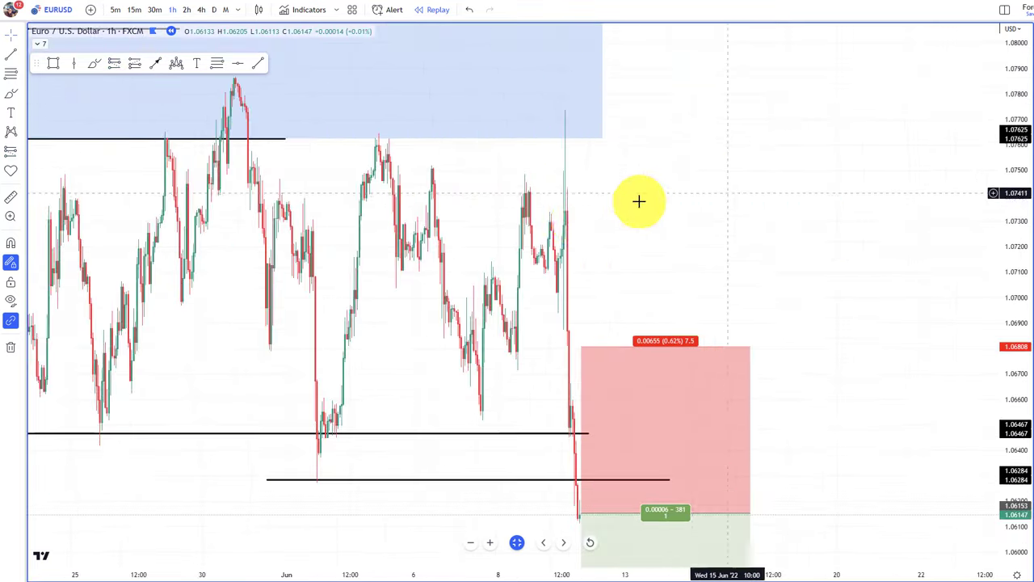
{"action": "scroll", "coordinate": [589, 226], "scroll_direction": "down", "scroll_amount": 2}
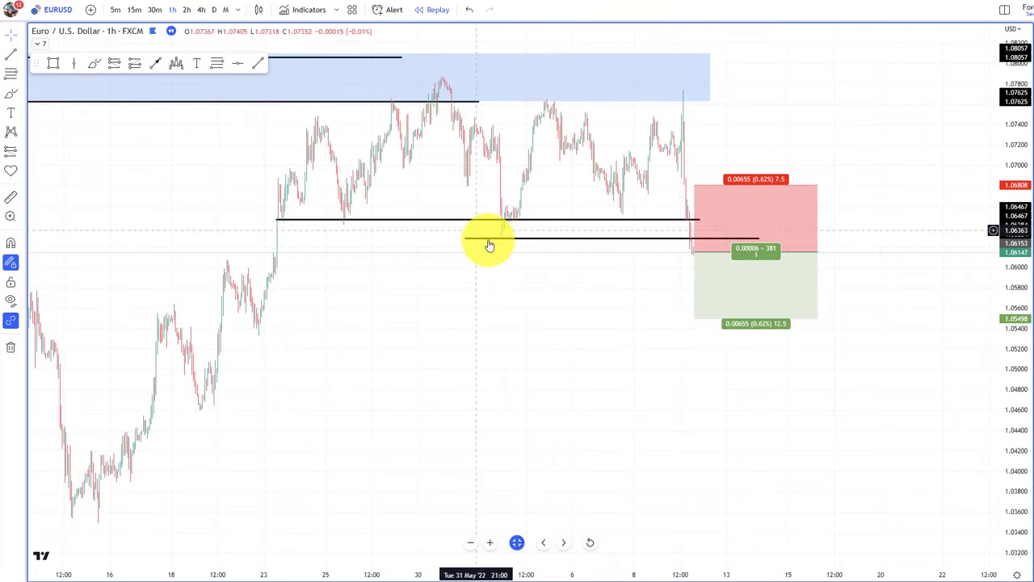
- Tighten the short position's stop to 1.06604, just above the broken 1.06467 line
{"action": "mouse_move", "coordinate": [719, 195]}
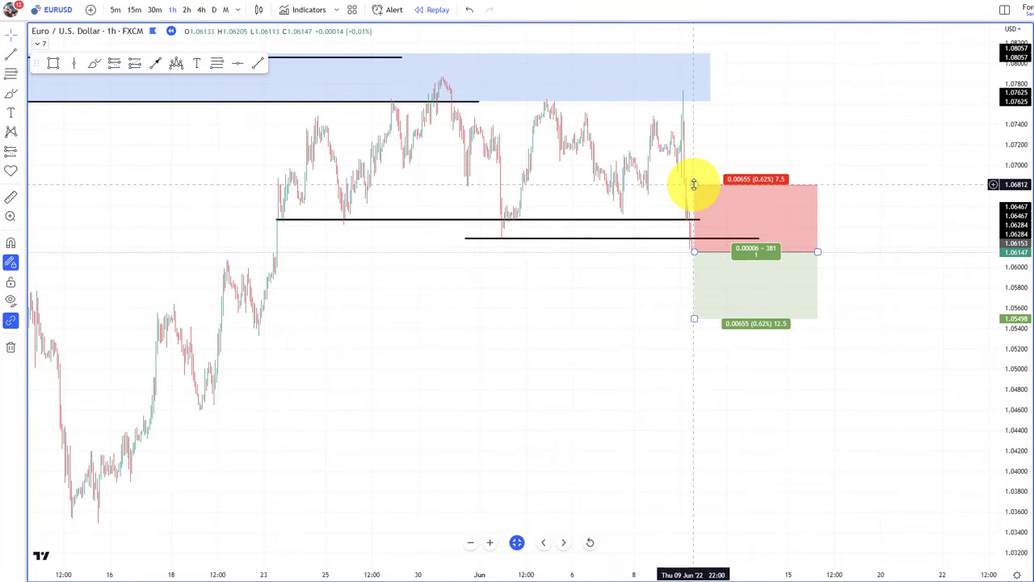
{"action": "left_click_drag", "start_coordinate": [694, 185], "coordinate": [716, 207]}
{"action": "scroll", "coordinate": [667, 215], "scroll_direction": "up", "scroll_amount": 4}
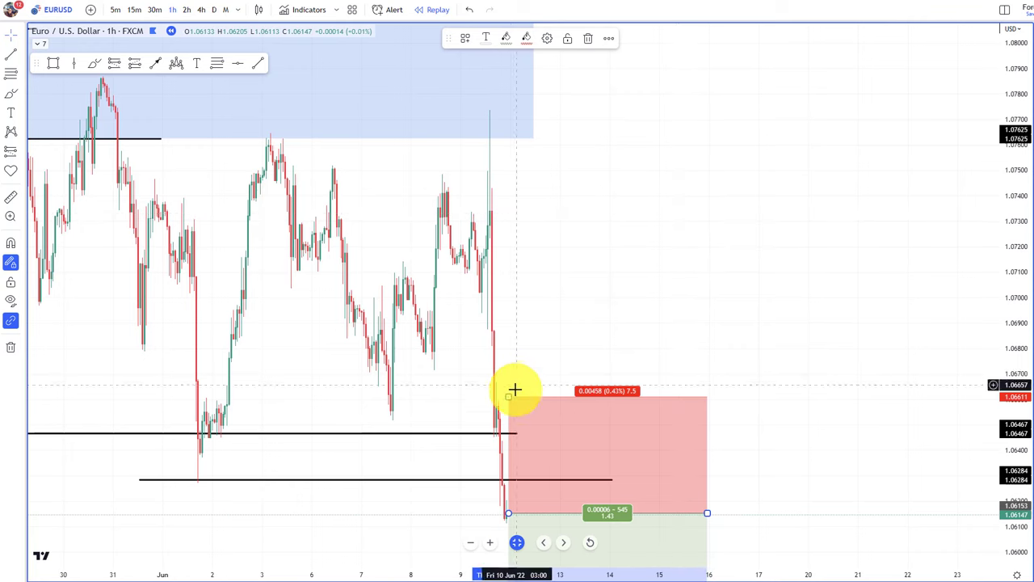
{"action": "left_click_drag", "start_coordinate": [510, 396], "coordinate": [533, 398]}
{"action": "scroll", "coordinate": [727, 299], "scroll_direction": "down", "scroll_amount": 3}
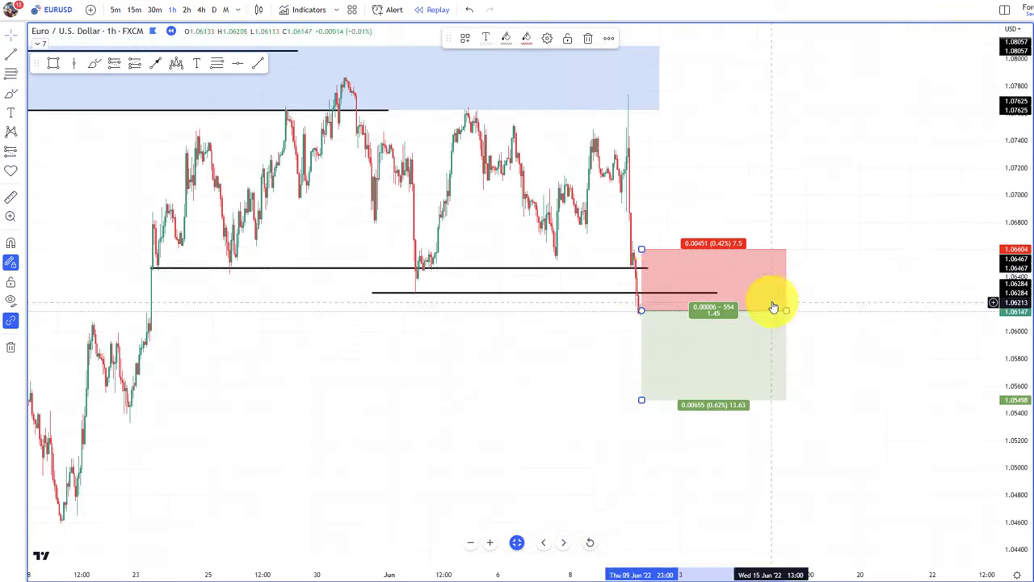
- Draw a horizontal arrow at 1.03559 from 11 May to about 20 June and lower the short's target to 1.03589
{"action": "scroll", "coordinate": [768, 310], "scroll_direction": "down", "scroll_amount": 3}
{"action": "left_click", "coordinate": [154, 65]}
{"action": "scroll", "coordinate": [527, 372], "scroll_direction": "down", "scroll_amount": 2}
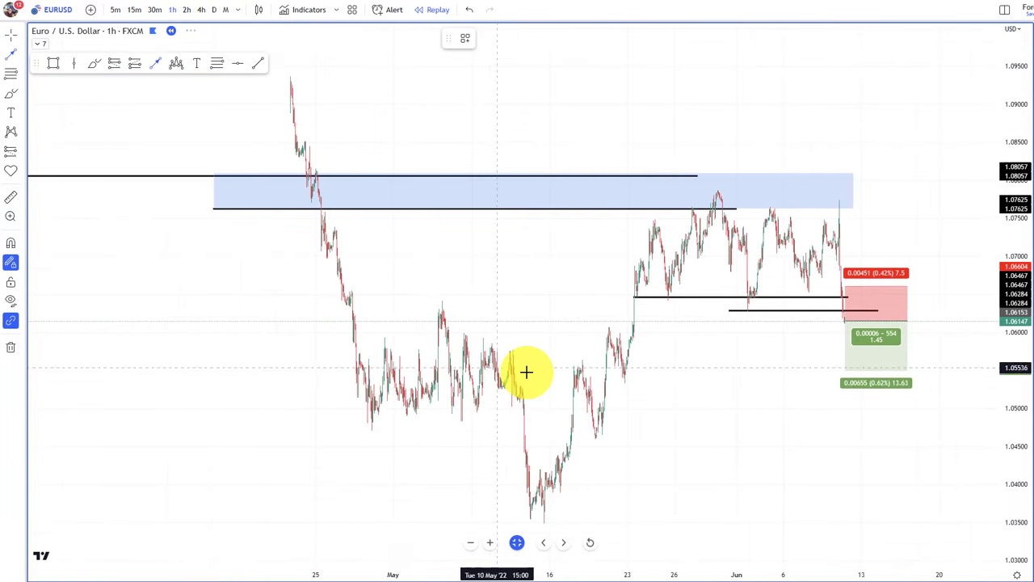
{"action": "left_click_drag", "start_coordinate": [509, 520], "coordinate": [942, 520]}
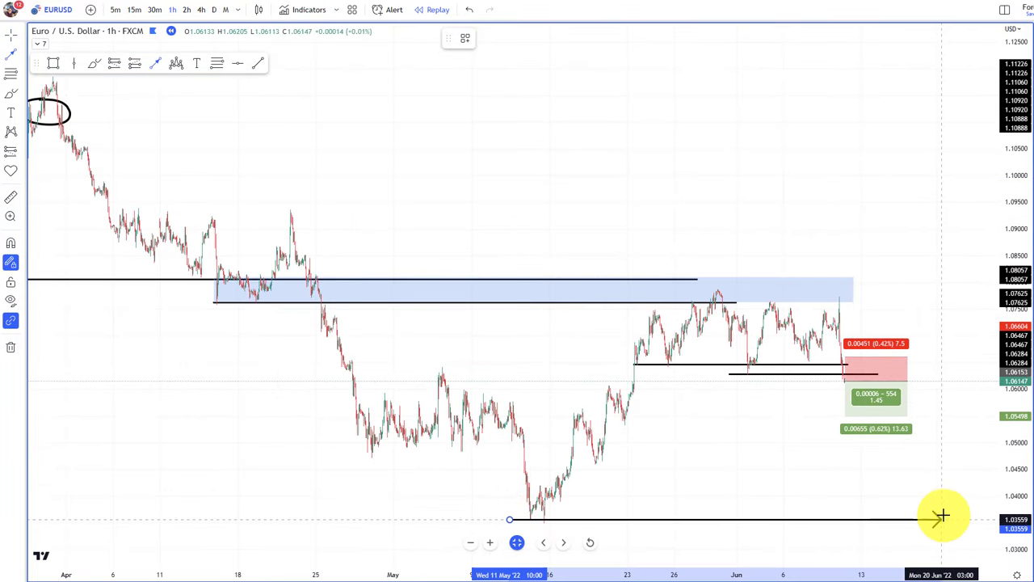
{"action": "left_click_drag", "start_coordinate": [847, 416], "coordinate": [858, 514]}
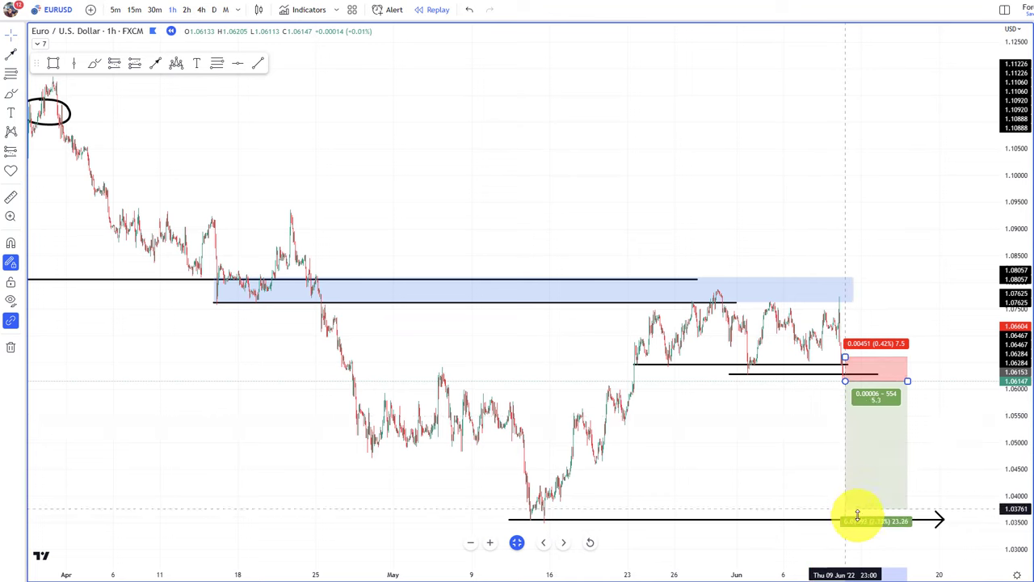
- Play the replay forward to about 13 June to follow the short position towards its target
{"action": "scroll", "coordinate": [935, 474], "scroll_direction": "up", "scroll_amount": 5}
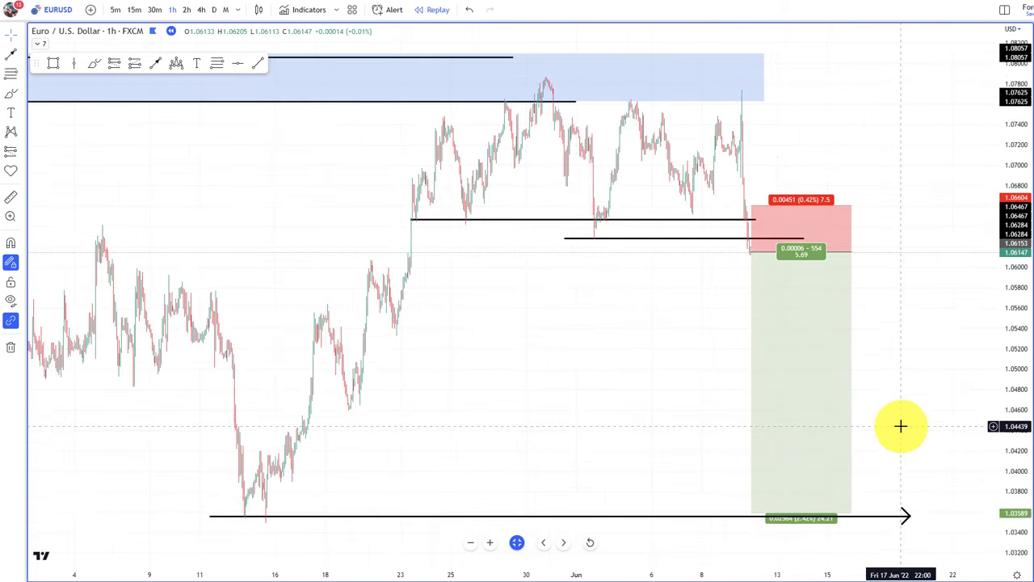
{"action": "scroll", "coordinate": [777, 292], "scroll_direction": "up", "scroll_amount": 1}
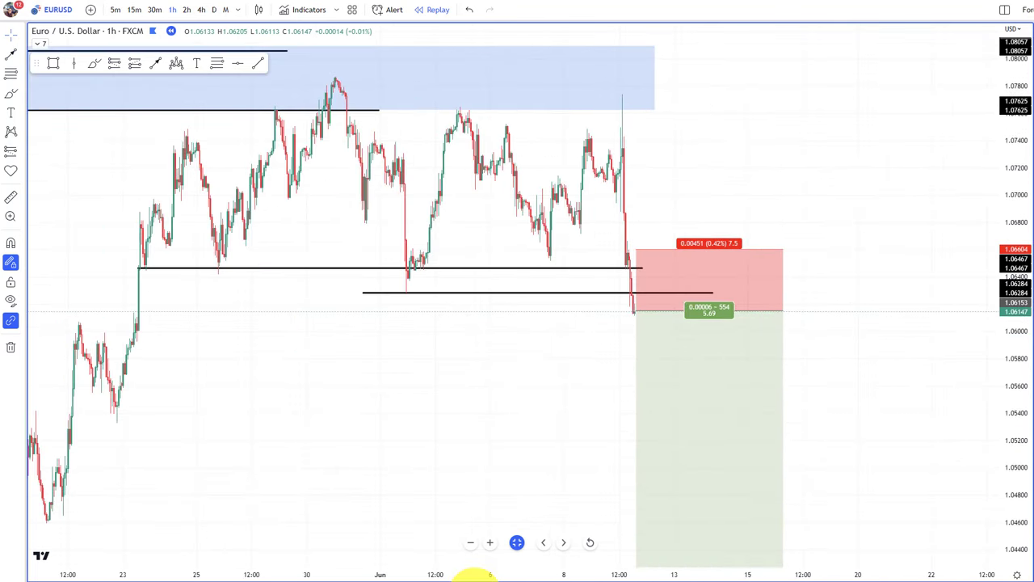
{"action": "left_click", "coordinate": [467, 576]}
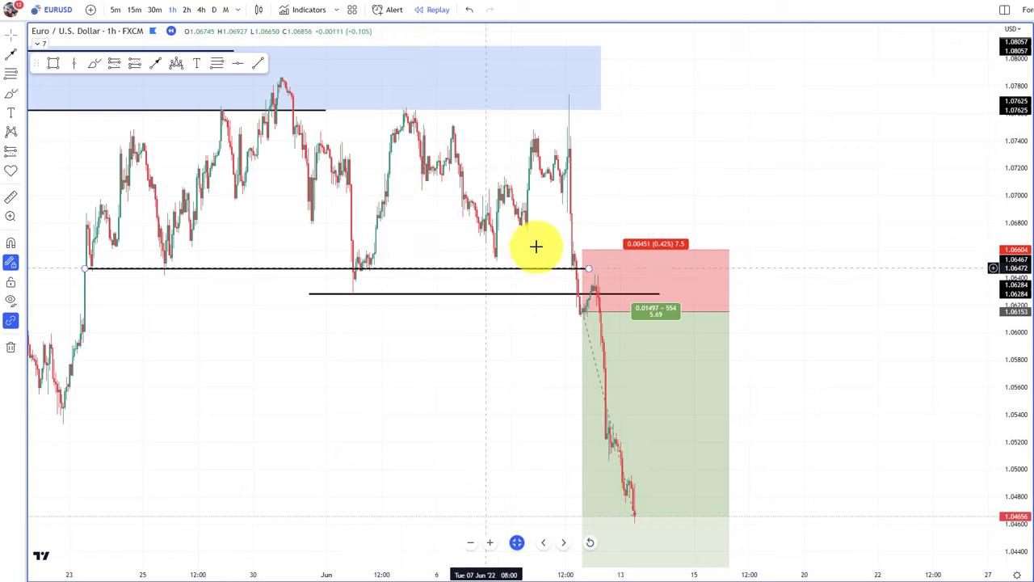
- Draw a horizontal support line at about 1.04039 beneath the 13–15 June lows
{"action": "scroll", "coordinate": [510, 510], "scroll_direction": "down", "scroll_amount": 1}
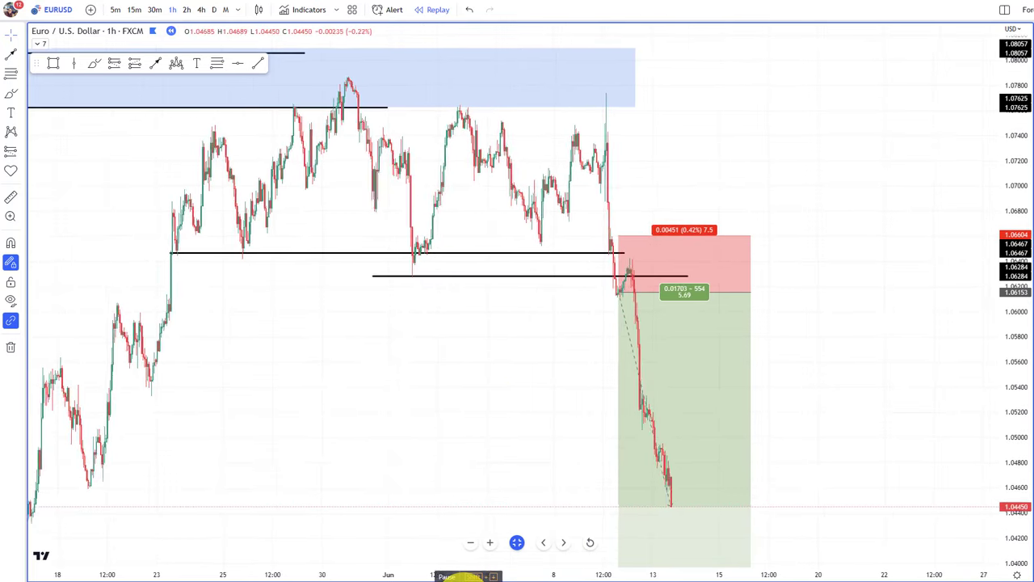
{"action": "scroll", "coordinate": [529, 480], "scroll_direction": "down", "scroll_amount": 2}
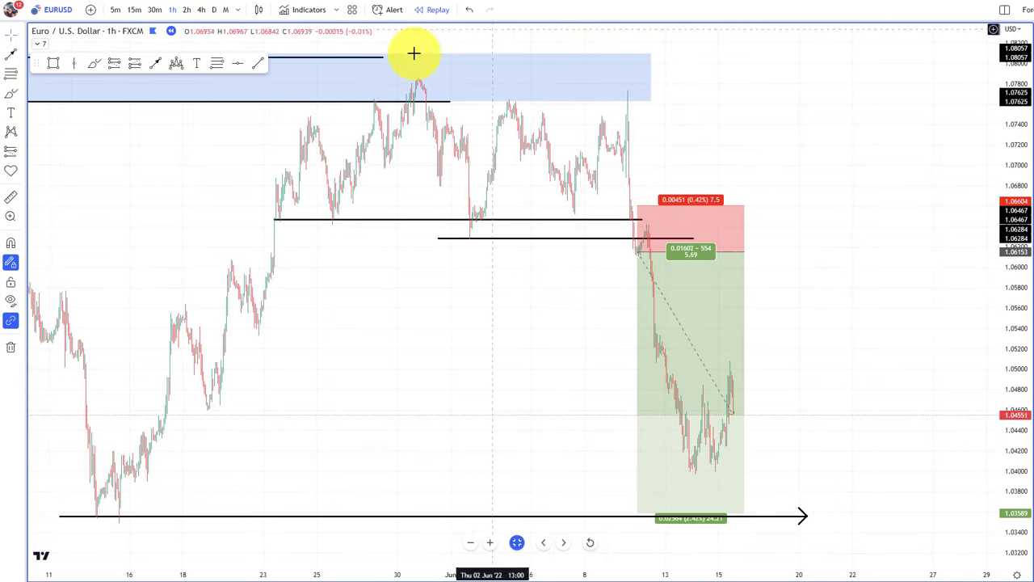
{"action": "scroll", "coordinate": [452, 339], "scroll_direction": "up", "scroll_amount": 2}
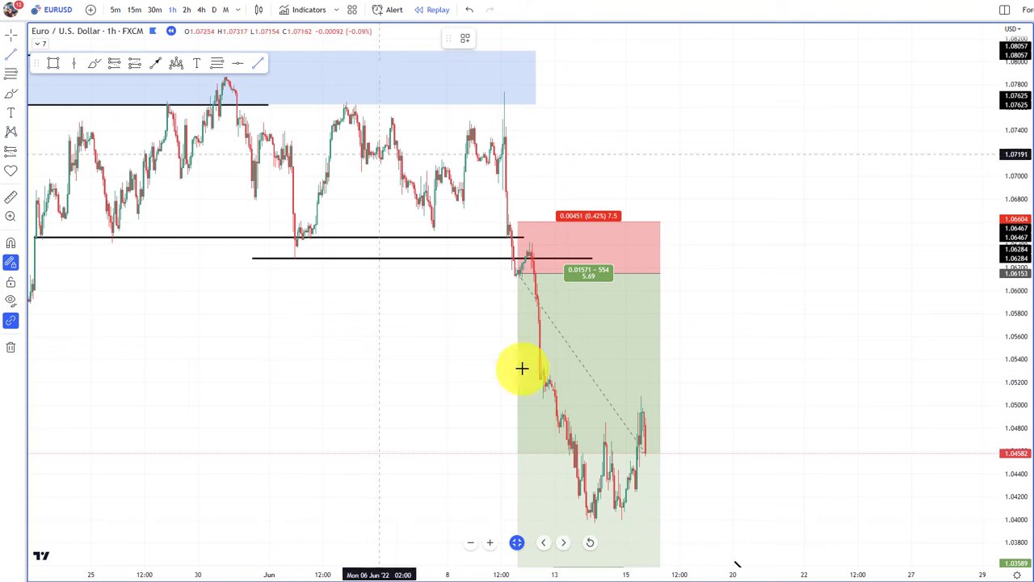
{"action": "left_click", "coordinate": [570, 514]}
{"action": "left_click", "coordinate": [664, 518], "text": "shift"}
{"action": "scroll", "coordinate": [711, 501], "scroll_direction": "down", "scroll_amount": 1}
{"action": "left_click", "coordinate": [732, 480]}
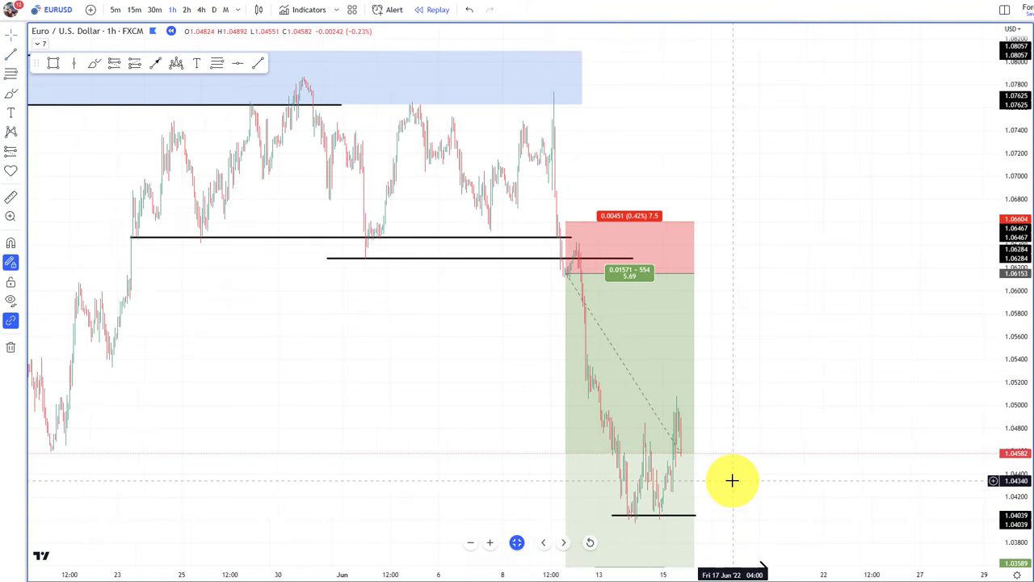
- Play the replay forward to about 16 June, past the short position's 1.03589 target
{"action": "scroll", "coordinate": [732, 485], "scroll_direction": "down", "scroll_amount": 1}
{"action": "left_click", "coordinate": [688, 498]}
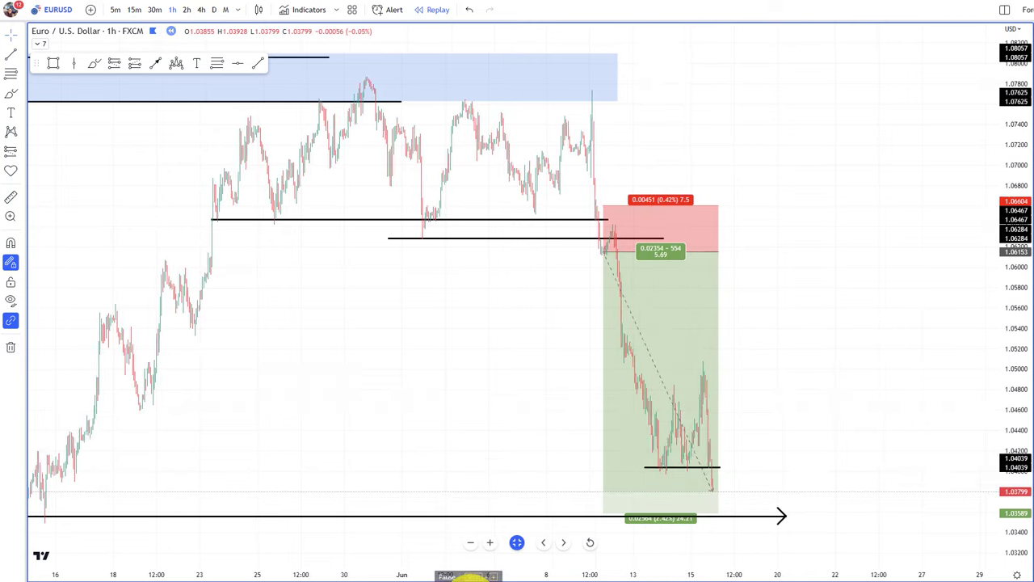
{"action": "scroll", "coordinate": [621, 517], "scroll_direction": "up", "scroll_amount": 8}
{"action": "left_click_drag", "start_coordinate": [420, 379], "coordinate": [314, 378]}
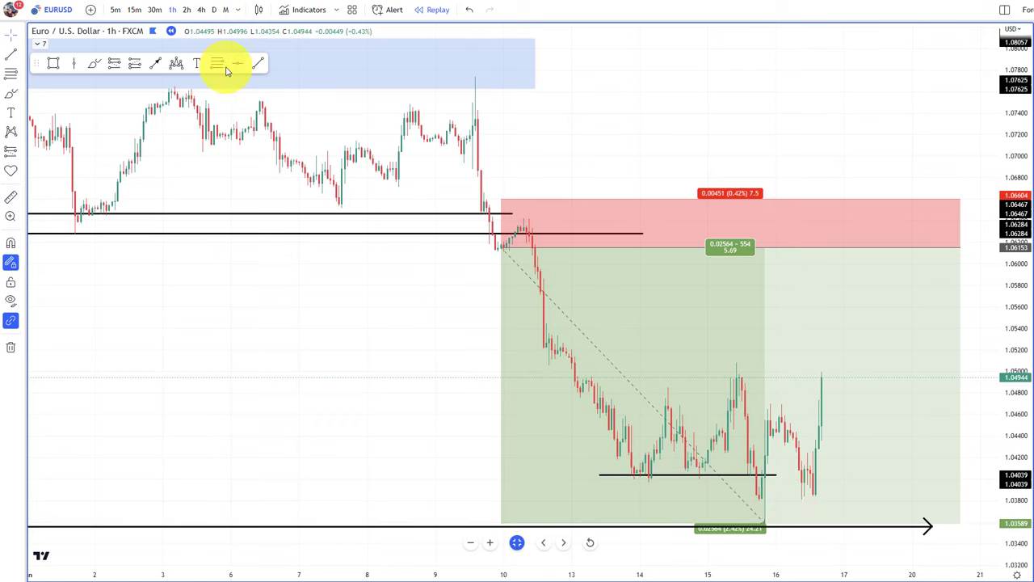
- Circle the 16 June lows beside the 1.04039 line with the brush and delete the circle
{"action": "left_click", "coordinate": [94, 63]}
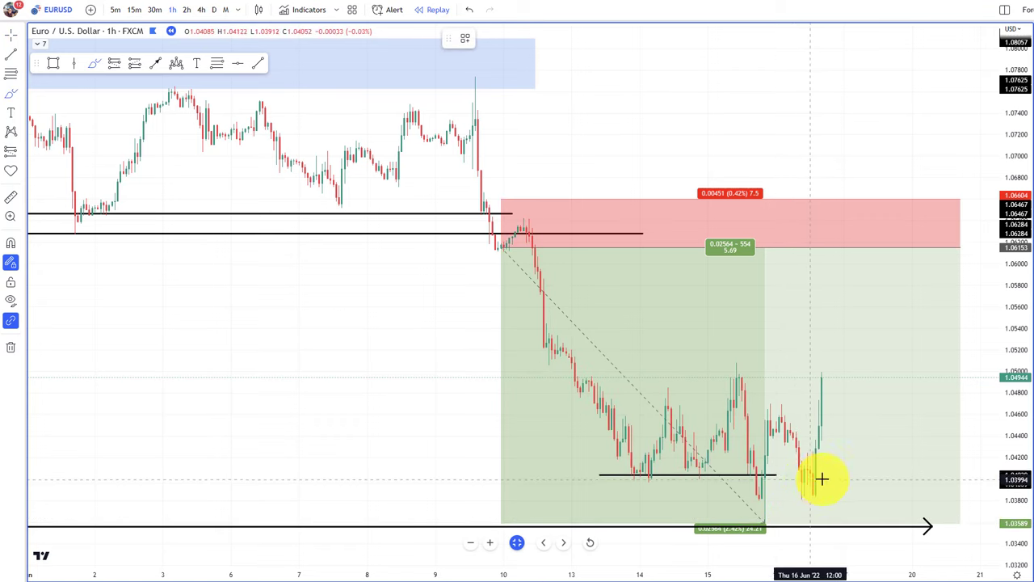
{"action": "mouse_move", "coordinate": [826, 467]}
{"action": "left_mouse_down"}
{"action": "mouse_move", "coordinate": [777, 468]}
{"action": "mouse_move", "coordinate": [810, 461]}
{"action": "left_mouse_up"}
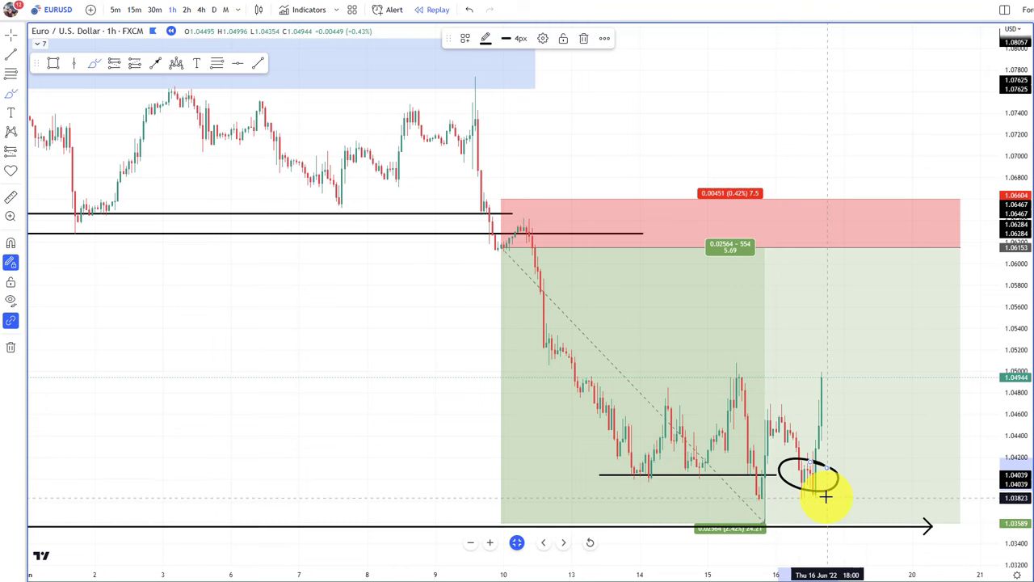
{"action": "key", "text": "Delete"}
- Draw a long descending brush arrow above price from late February to early June to mark the downtrend
{"action": "scroll", "coordinate": [533, 345], "scroll_direction": "down", "scroll_amount": 10}
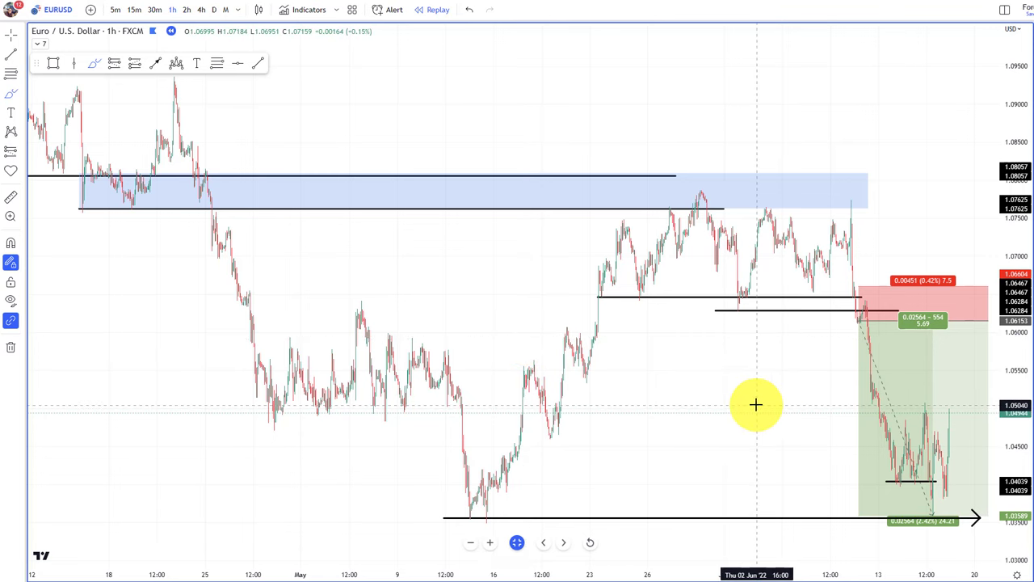
{"action": "scroll", "coordinate": [756, 403], "scroll_direction": "up", "scroll_amount": 3}
{"action": "left_click_drag", "start_coordinate": [725, 390], "coordinate": [601, 375]}
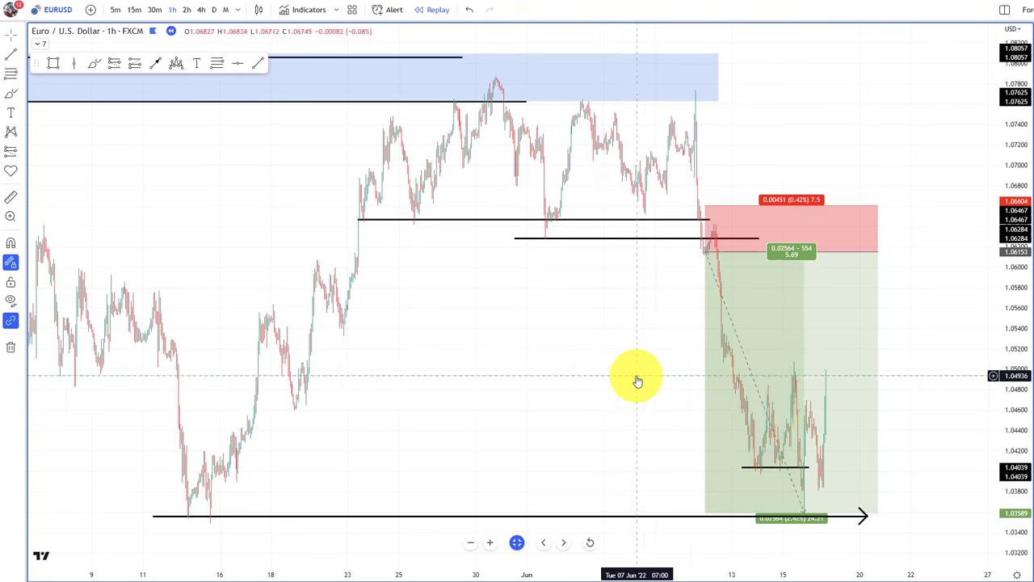
{"action": "scroll", "coordinate": [635, 380], "scroll_direction": "down", "scroll_amount": 3}
{"action": "scroll", "coordinate": [637, 381], "scroll_direction": "down", "scroll_amount": 5}
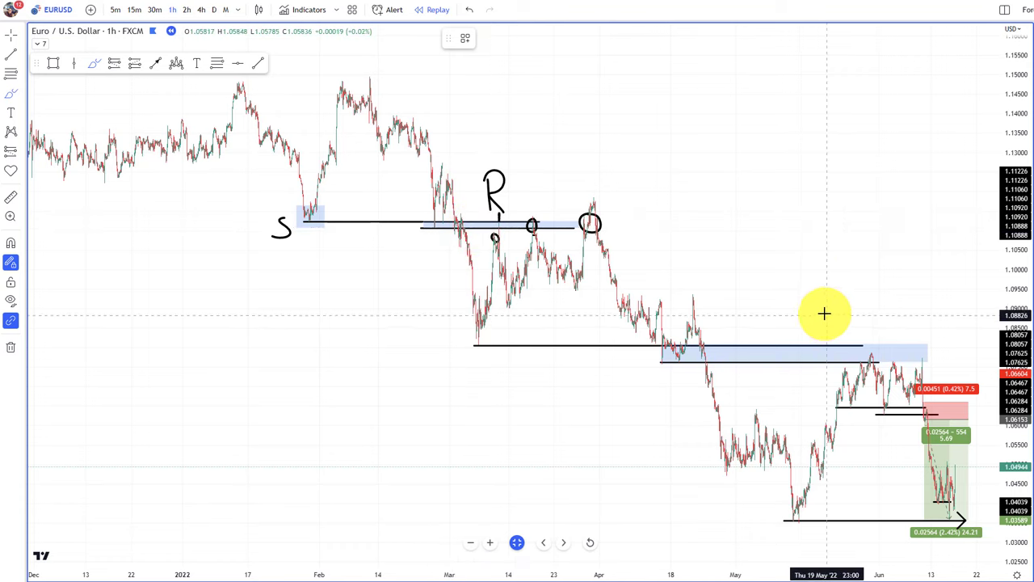
{"action": "left_click_drag", "start_coordinate": [738, 203], "coordinate": [581, 214]}
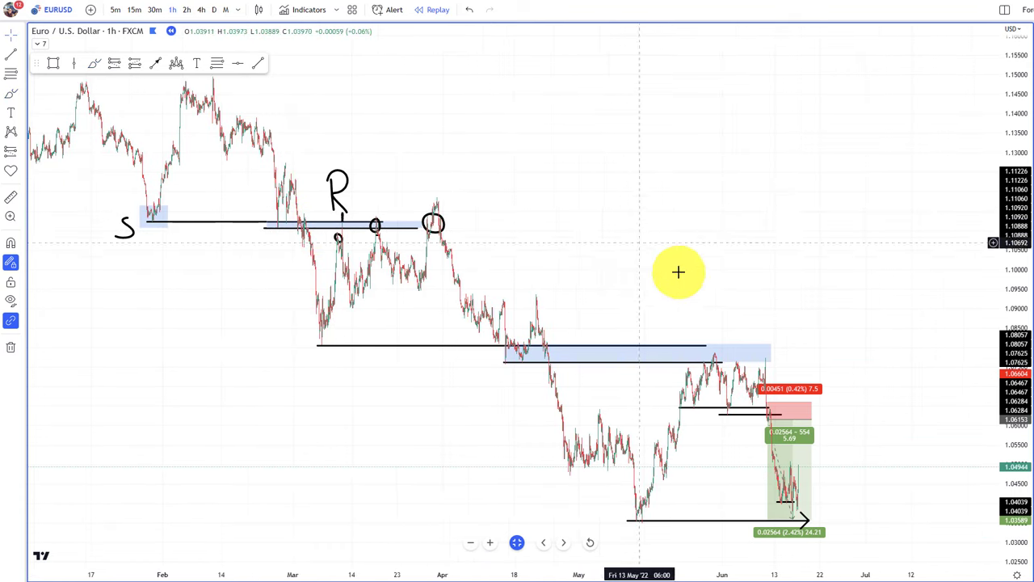
{"action": "left_click", "coordinate": [95, 65]}
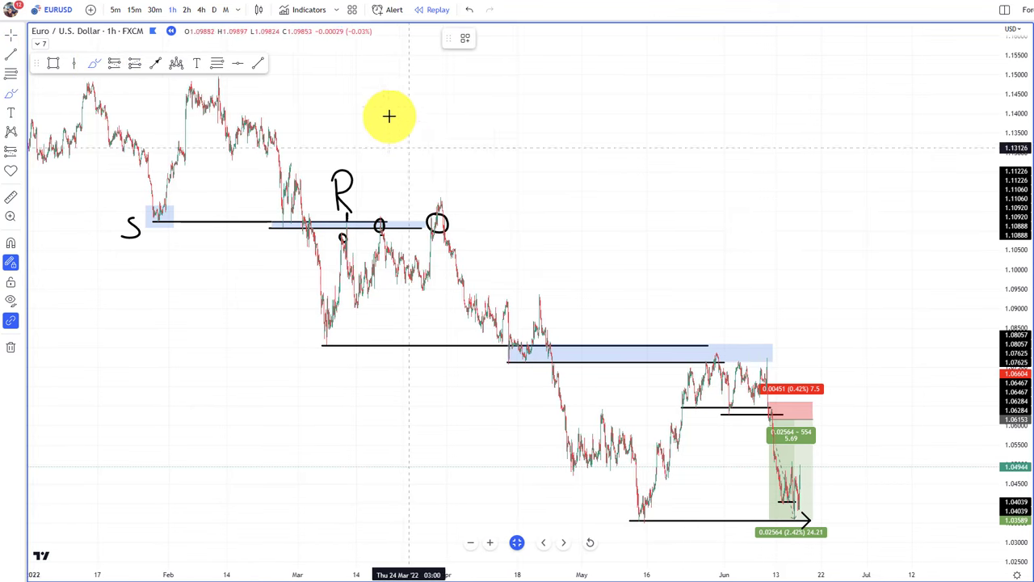
{"action": "mouse_move", "coordinate": [288, 59]}
{"action": "left_mouse_down"}
{"action": "mouse_move", "coordinate": [429, 99]}
{"action": "mouse_move", "coordinate": [750, 226]}
{"action": "mouse_move", "coordinate": [739, 225]}
{"action": "left_mouse_up"}
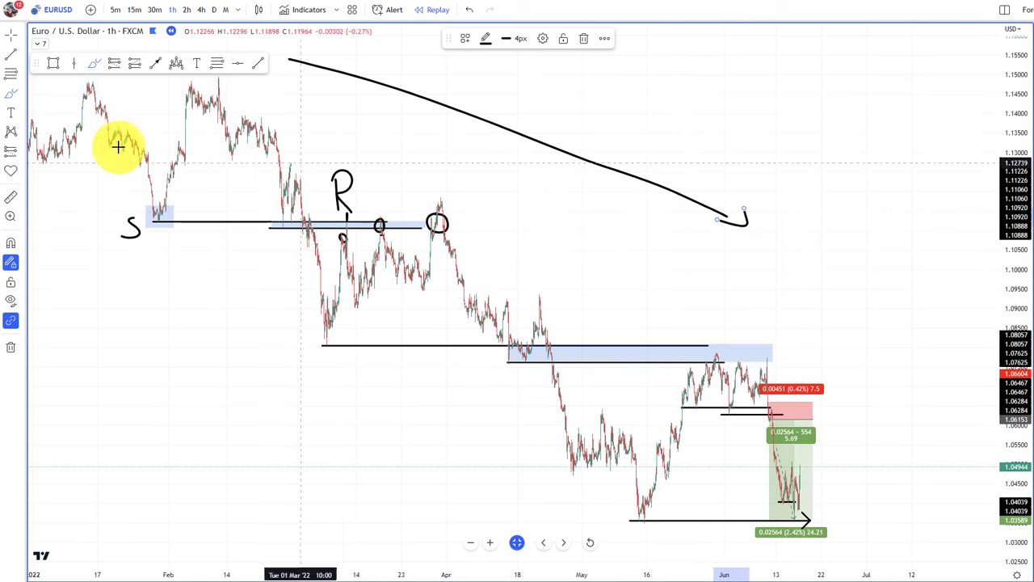
- Circle the late January, late February, early March and mid-April support lows and the swing high around 1 March with the brush
{"action": "mouse_move", "coordinate": [189, 208]}
{"action": "left_mouse_down"}
{"action": "mouse_move", "coordinate": [147, 223]}
{"action": "mouse_move", "coordinate": [167, 215]}
{"action": "left_mouse_up"}
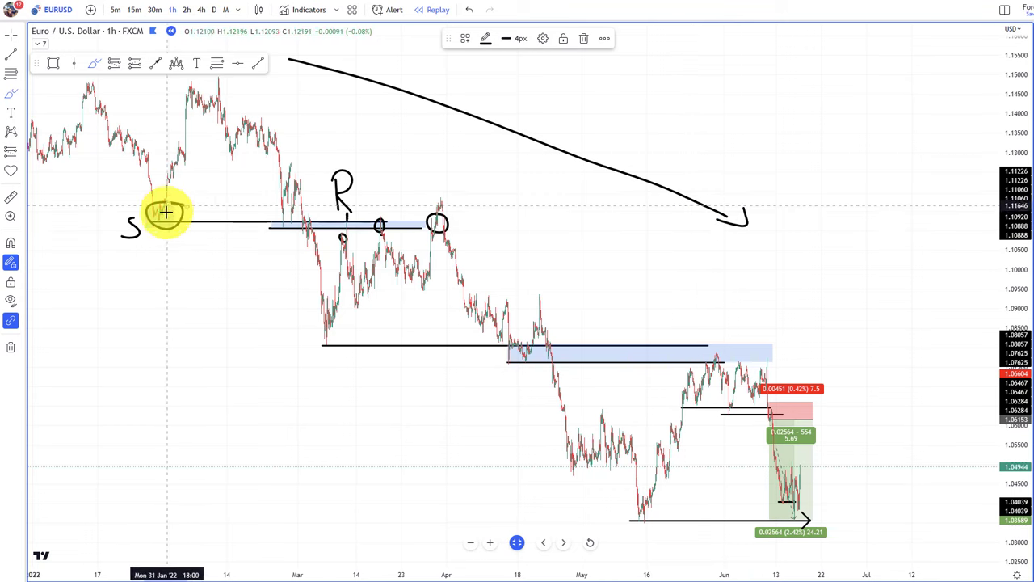
{"action": "mouse_move", "coordinate": [334, 347]}
{"action": "left_mouse_down"}
{"action": "mouse_move", "coordinate": [299, 339]}
{"action": "mouse_move", "coordinate": [331, 334]}
{"action": "left_mouse_up"}
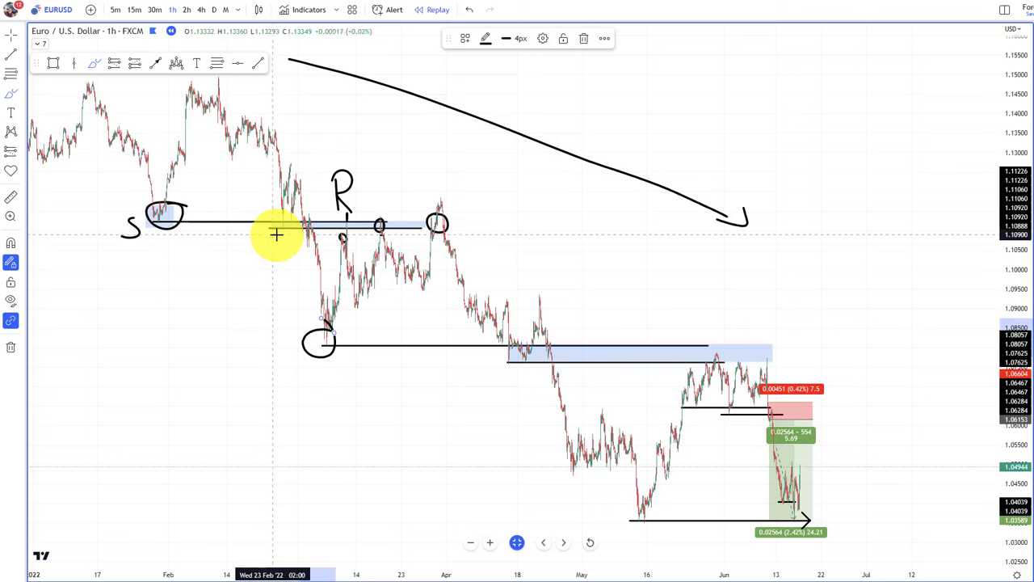
{"action": "mouse_move", "coordinate": [283, 212]}
{"action": "left_mouse_down"}
{"action": "mouse_move", "coordinate": [283, 233]}
{"action": "mouse_move", "coordinate": [280, 213]}
{"action": "left_mouse_up"}
{"action": "left_click_drag", "start_coordinate": [297, 158], "coordinate": [296, 166]}
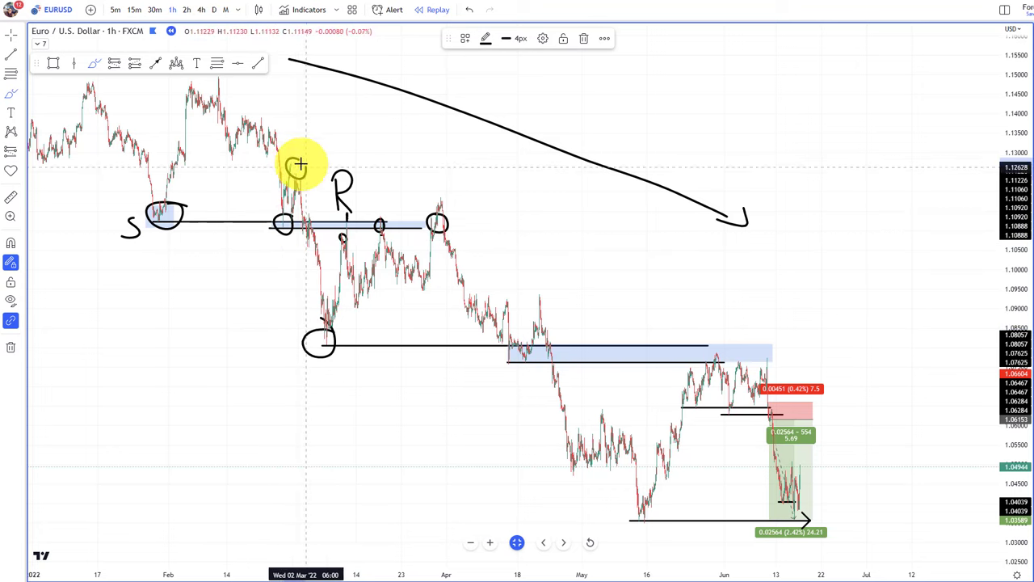
{"action": "mouse_move", "coordinate": [531, 365]}
{"action": "left_mouse_down"}
{"action": "mouse_move", "coordinate": [535, 343]}
{"action": "mouse_move", "coordinate": [511, 355]}
{"action": "left_mouse_up"}
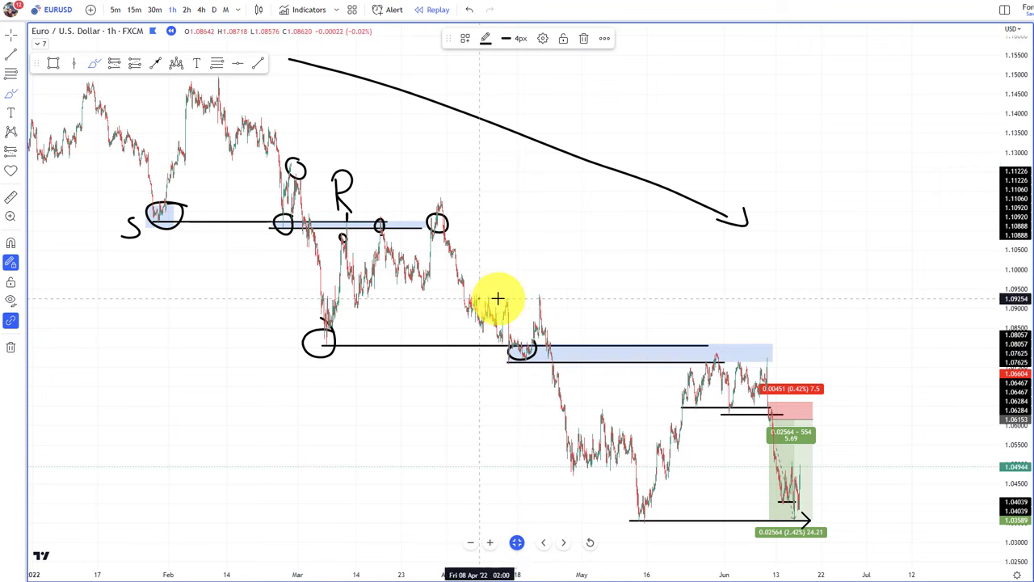
- Draw a brush line across the April highs and curves tracing the declines into early March and early May, and mark the 1 June zone retest
{"action": "left_click_drag", "start_coordinate": [485, 300], "coordinate": [556, 302]}
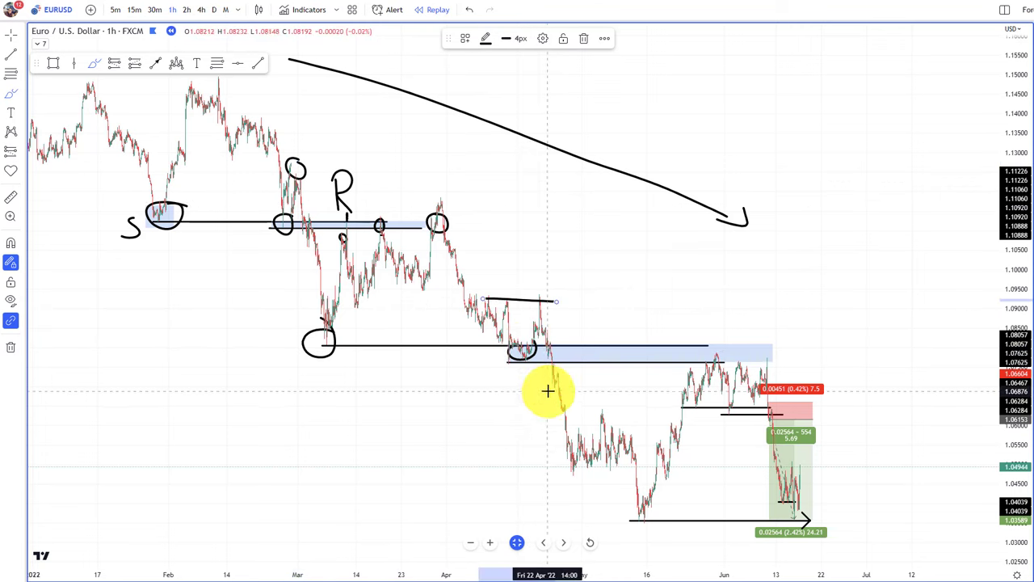
{"action": "left_click_drag", "start_coordinate": [284, 230], "coordinate": [321, 333]}
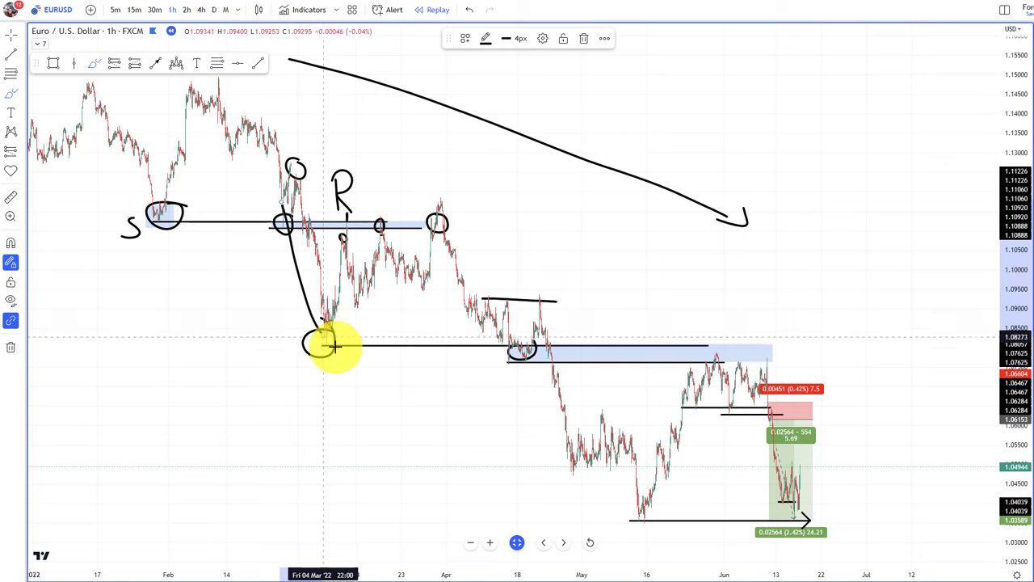
{"action": "mouse_move", "coordinate": [520, 334]}
{"action": "left_mouse_down"}
{"action": "mouse_move", "coordinate": [571, 457]}
{"action": "mouse_move", "coordinate": [602, 494]}
{"action": "left_mouse_up"}
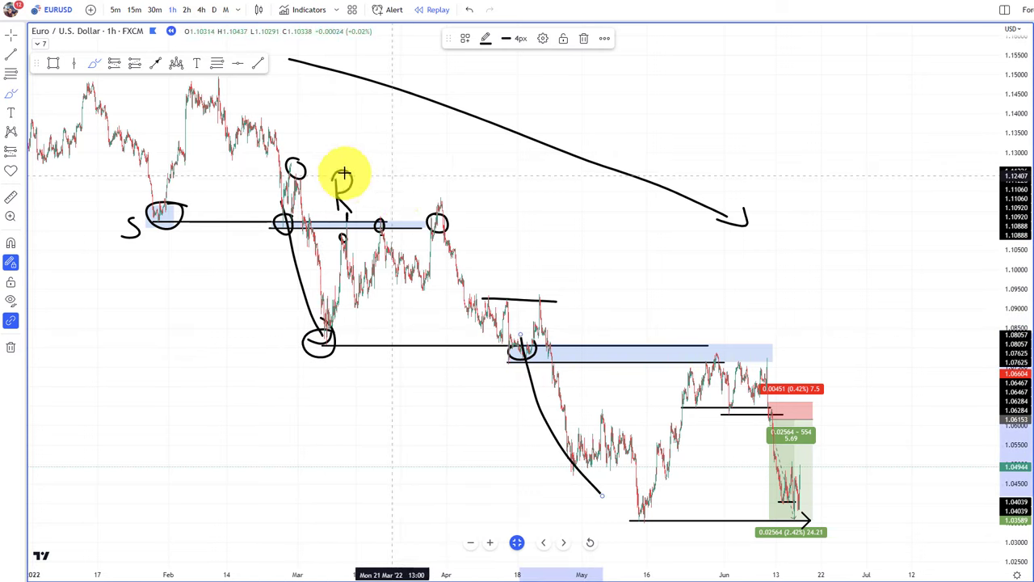
{"action": "left_click_drag", "start_coordinate": [723, 346], "coordinate": [721, 343]}
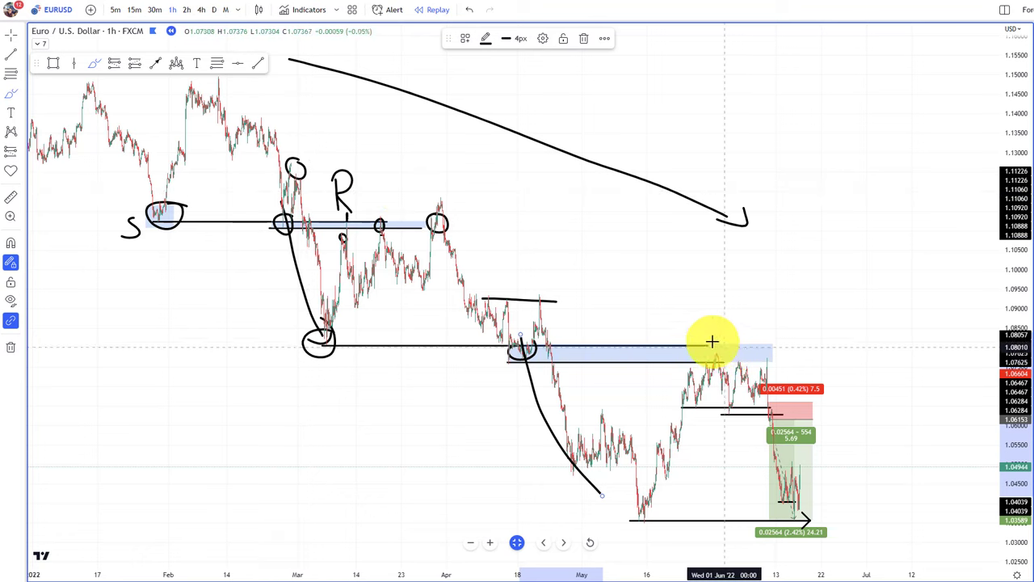